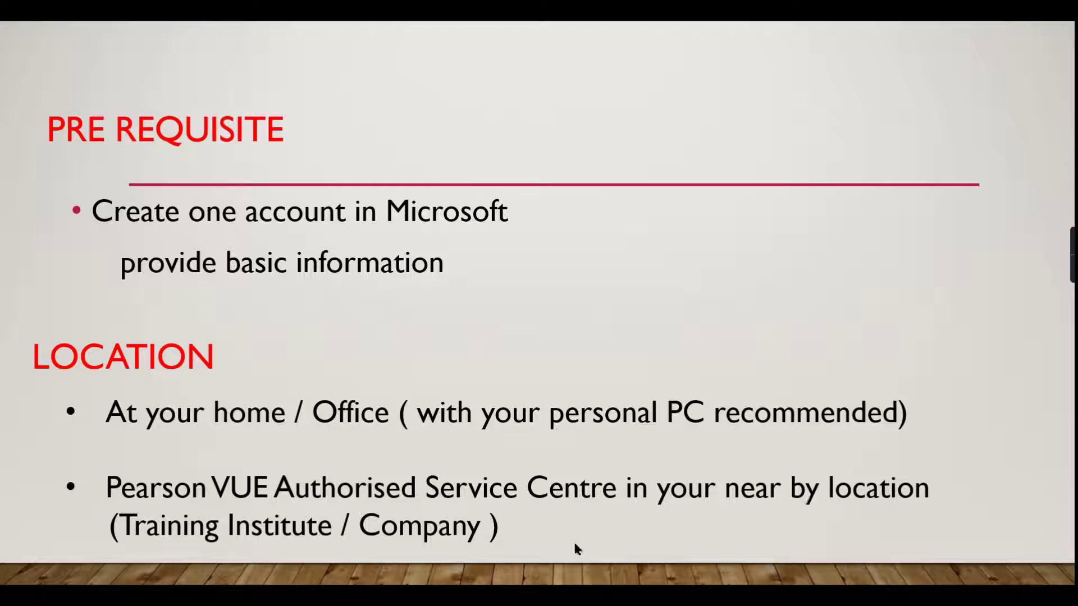
End the slide show and return to editing slide 3, the PRE REQUISITE slide
{"action": "key", "text": "Escape"}
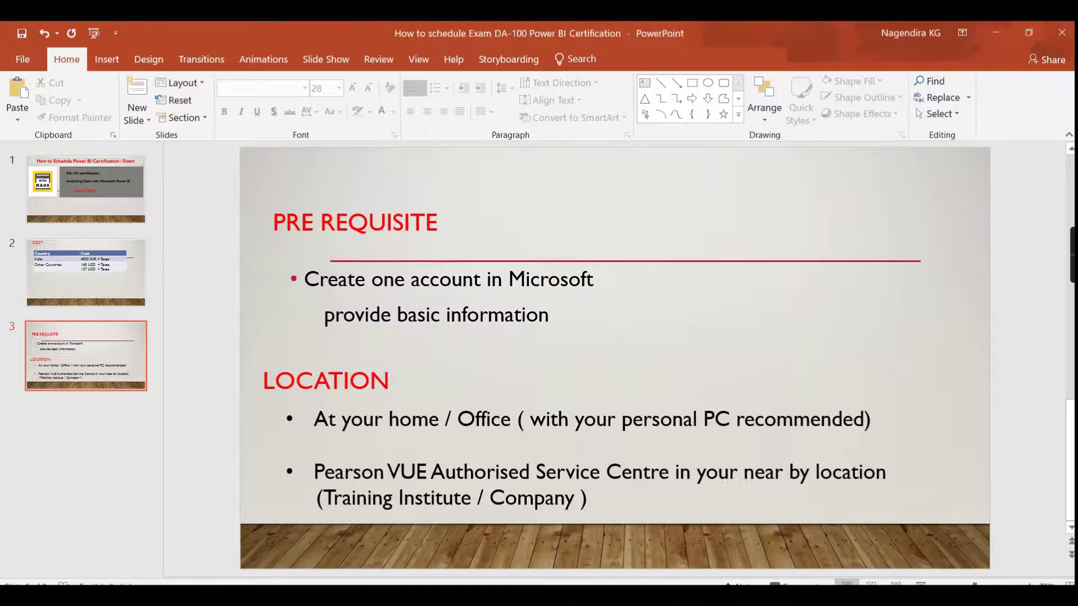
In the browser, search Google for 'microsoft certification'
{"action": "key", "text": "alt+Tab"}
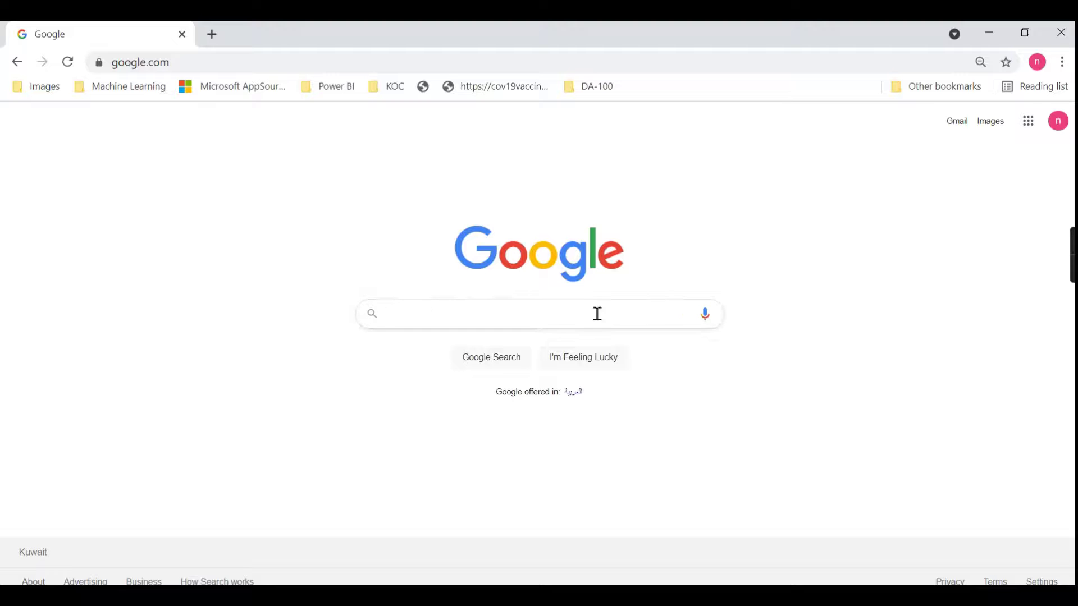
{"action": "left_click", "coordinate": [663, 315]}
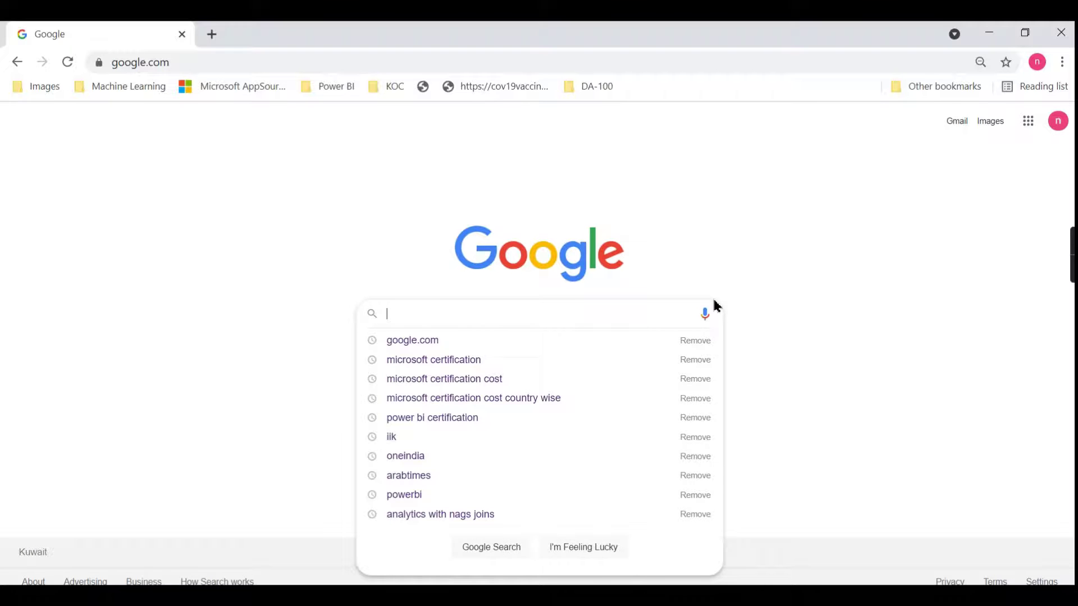
{"action": "type", "text": "Microsft"}
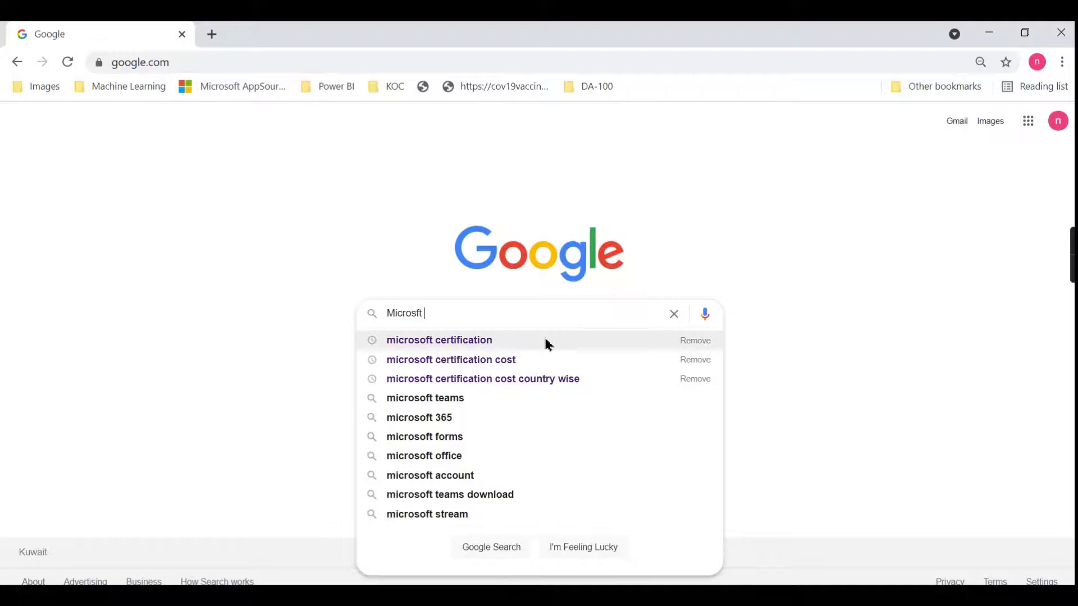
{"action": "left_click", "coordinate": [575, 338]}
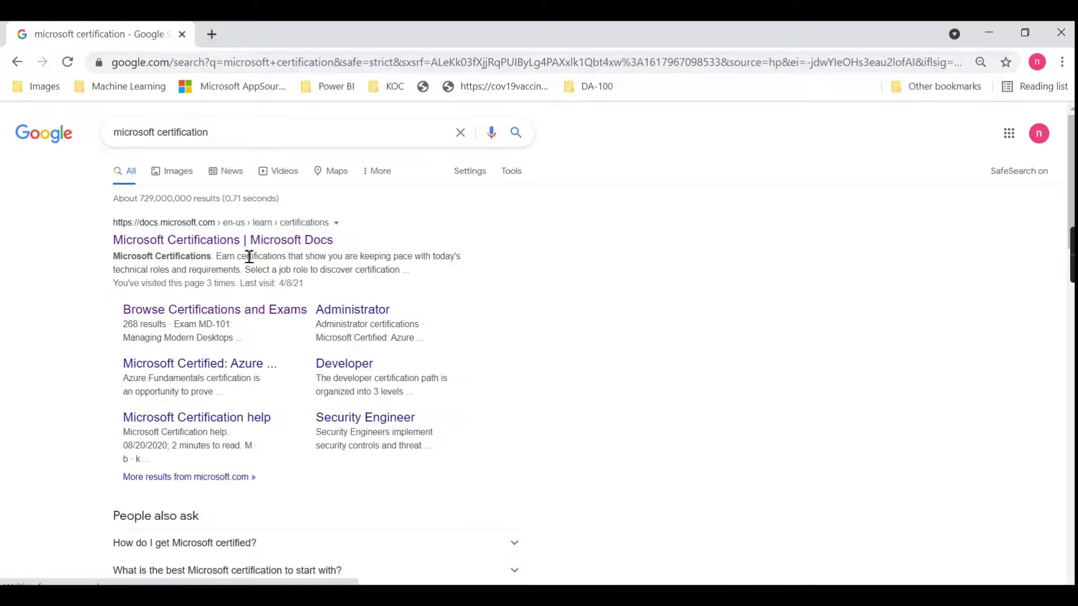
Open the Microsoft Certifications page on Microsoft Docs and go to sign in
{"action": "left_click", "coordinate": [205, 246]}
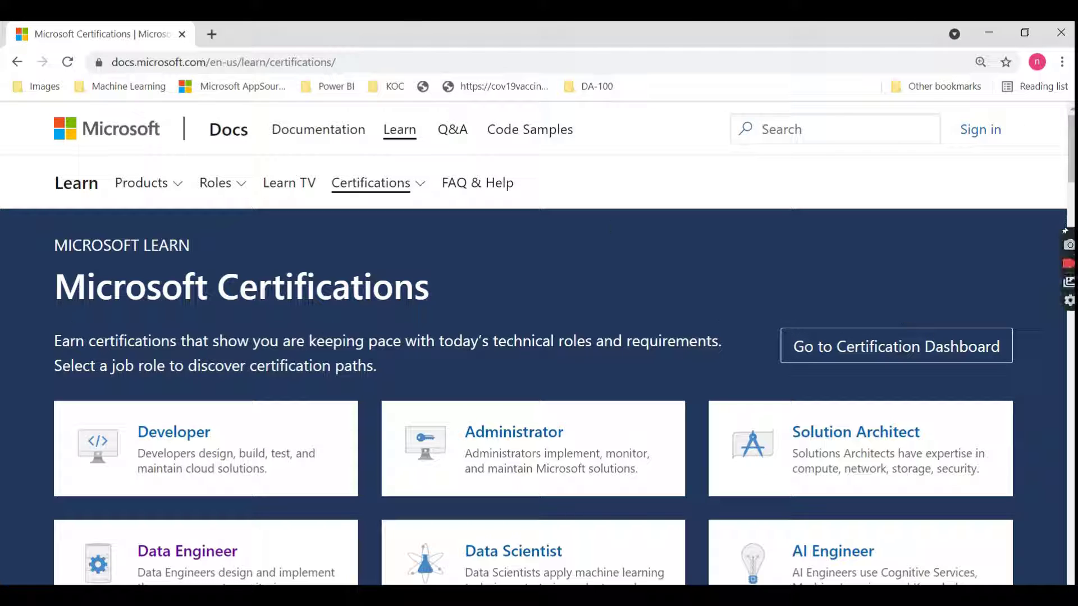
{"action": "scroll", "coordinate": [1058, 507], "scroll_direction": "down", "scroll_amount": 4}
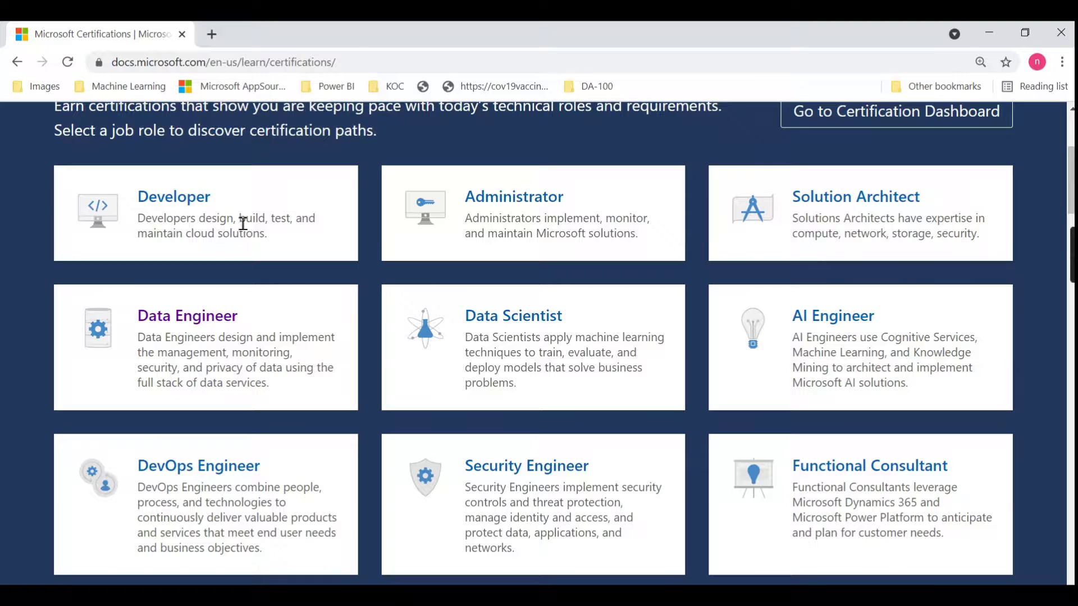
{"action": "scroll", "coordinate": [312, 326], "scroll_direction": "up", "scroll_amount": 3}
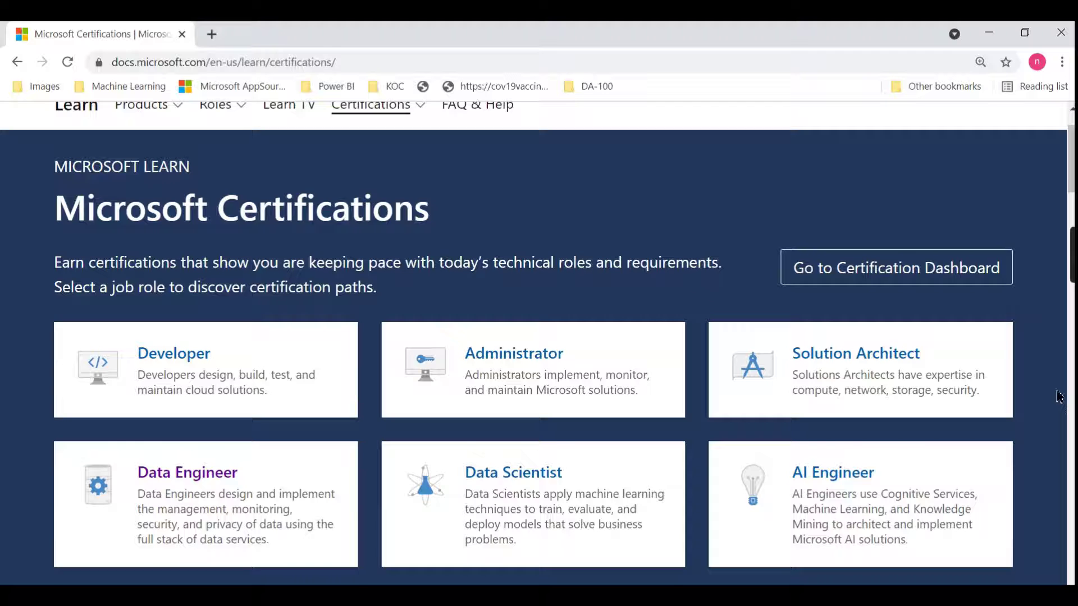
{"action": "scroll", "coordinate": [1055, 395], "scroll_direction": "up", "scroll_amount": 2}
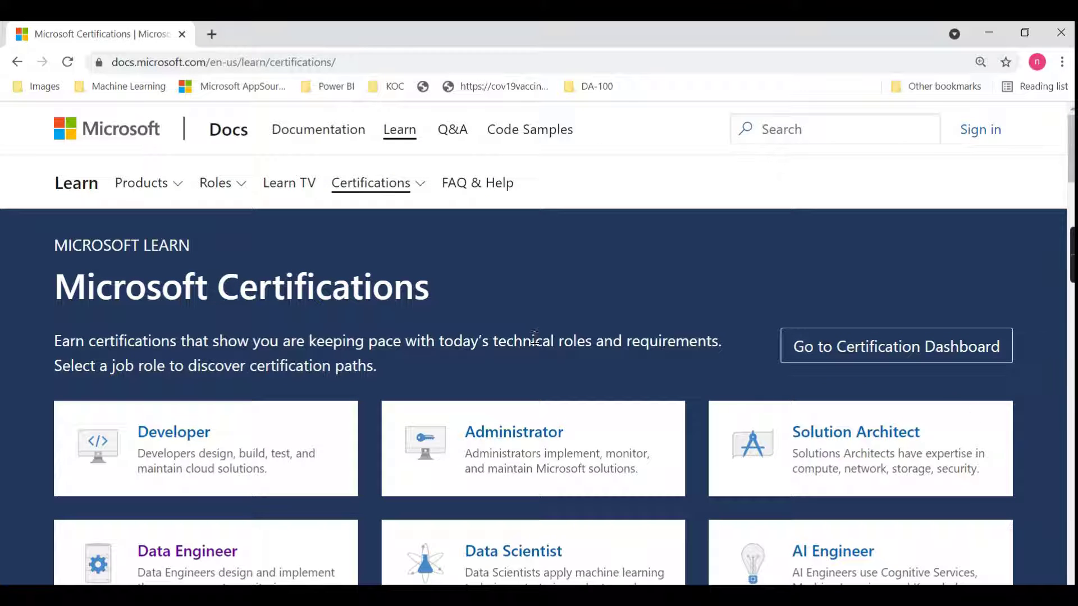
{"action": "left_click", "coordinate": [983, 131]}
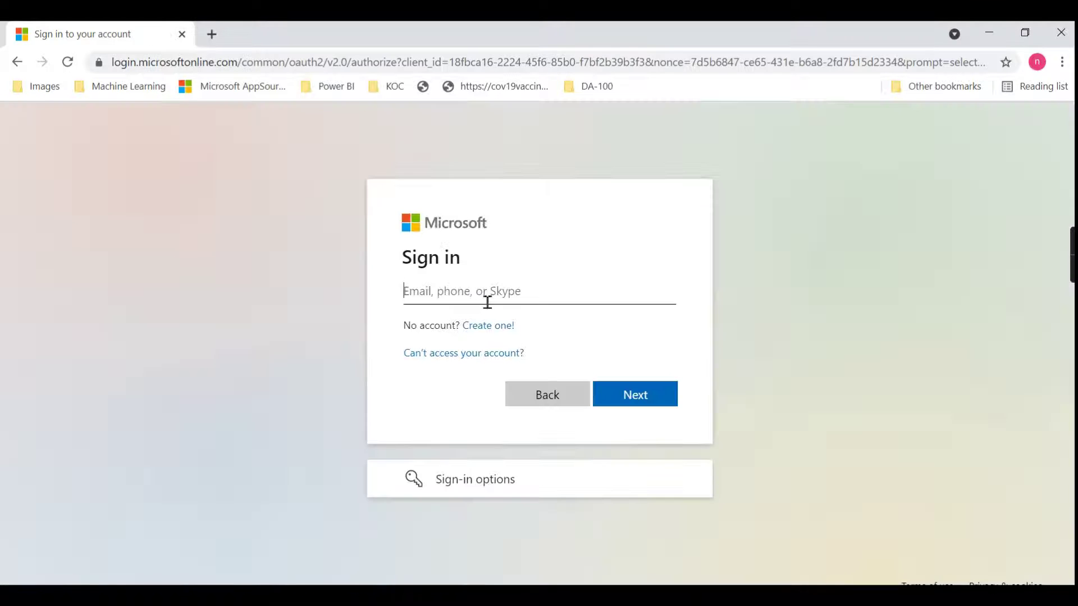
Start creating a new Microsoft account and submit the Gmail address
{"action": "left_click", "coordinate": [477, 327]}
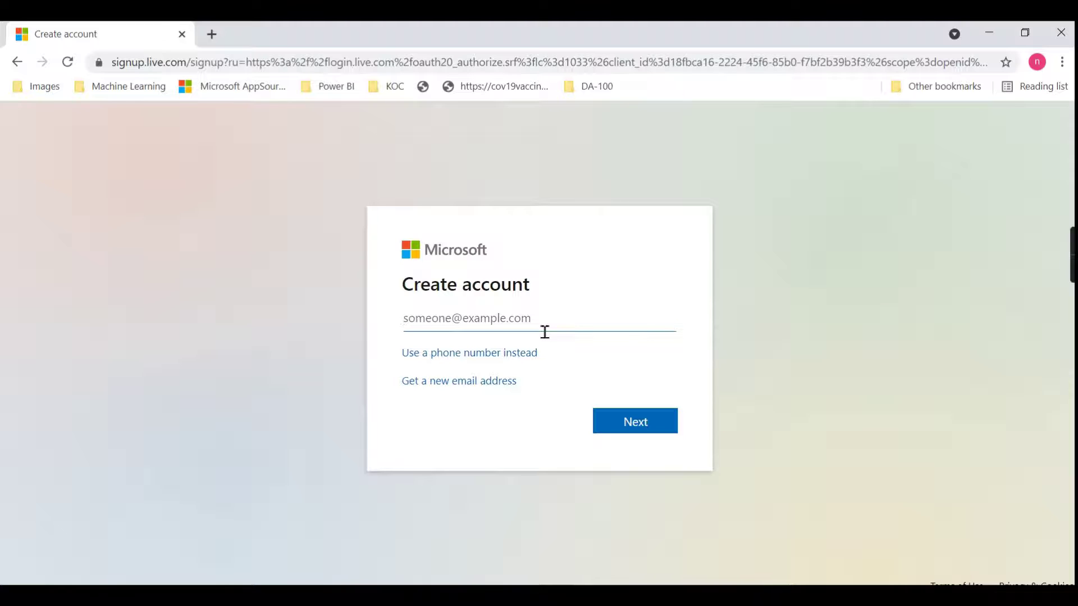
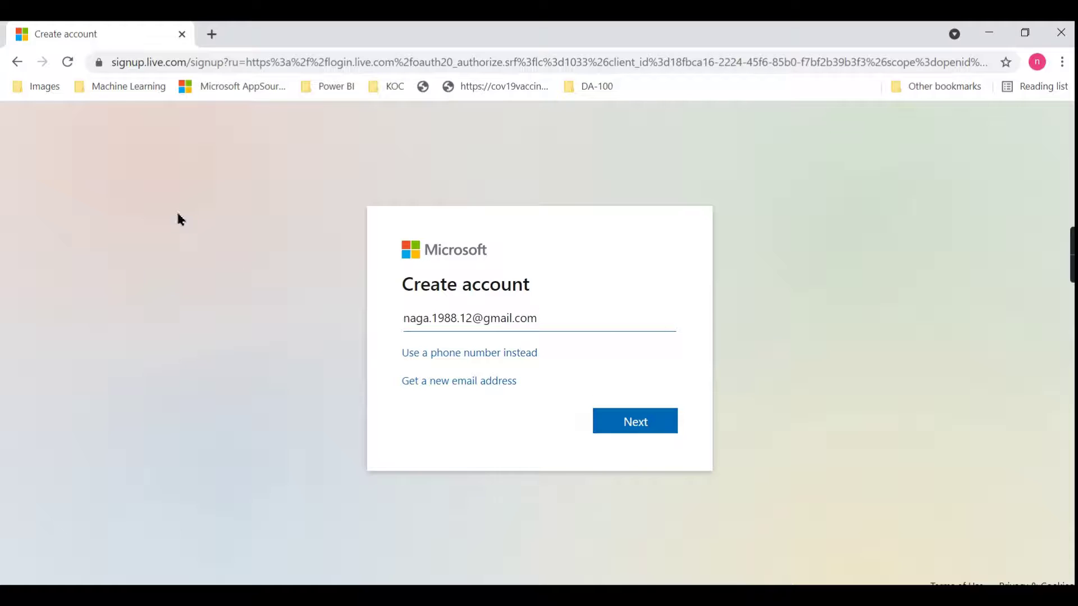
{"action": "left_click", "coordinate": [605, 433]}
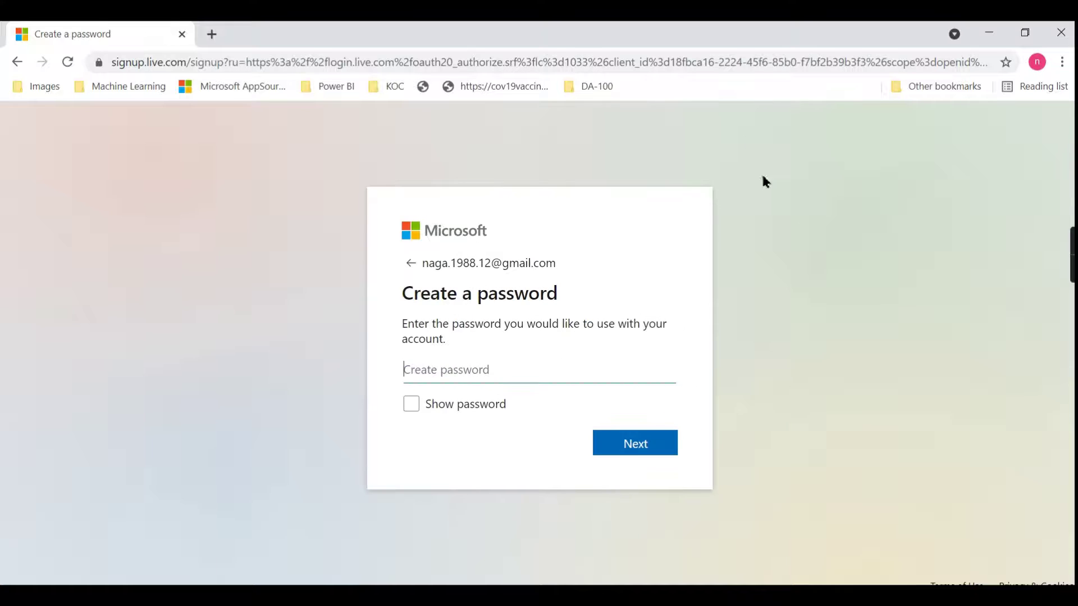
Enter and submit a password for the new Microsoft account
{"action": "type", "text": "*"}
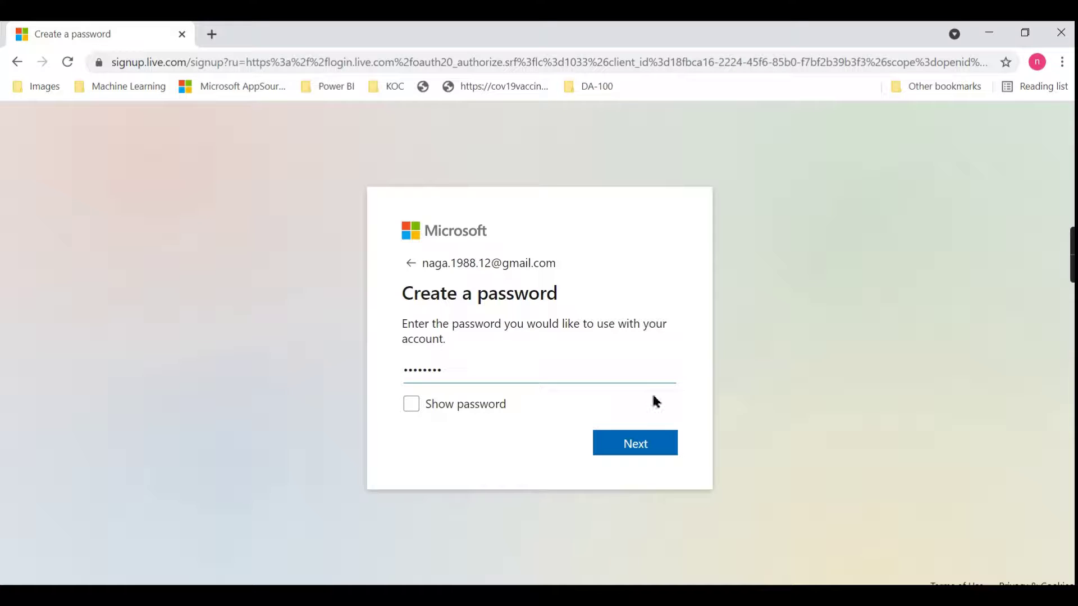
{"action": "key", "text": "ctrl+a"}
{"action": "type", "text": "*"}
{"action": "left_click", "coordinate": [626, 447]}
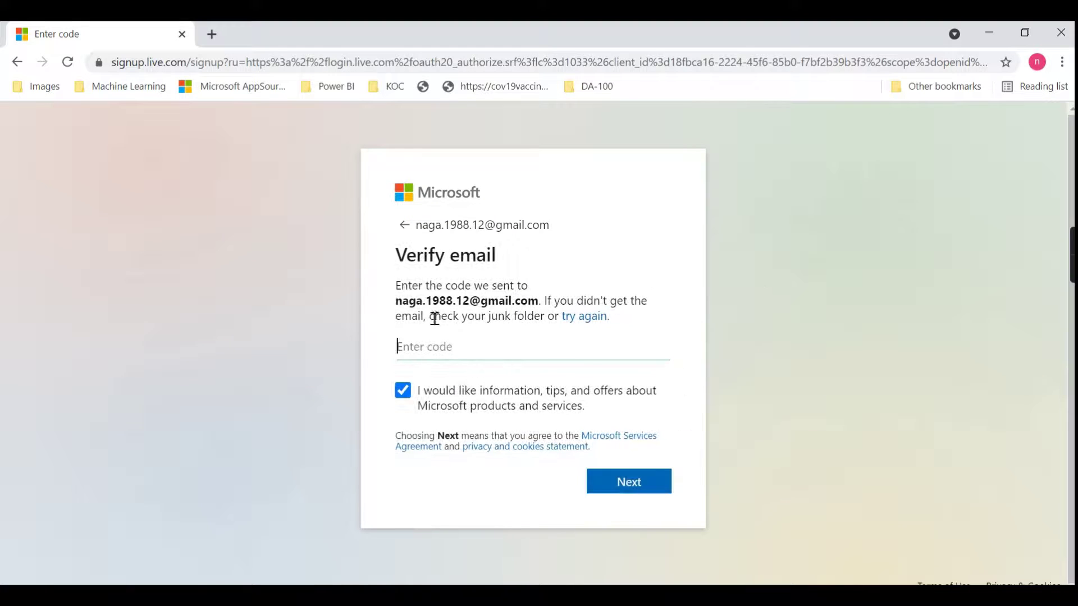
{"action": "left_click", "coordinate": [211, 35]}
Switch to the new address's Google account and open its Gmail inbox
{"action": "left_click", "coordinate": [1037, 62]}
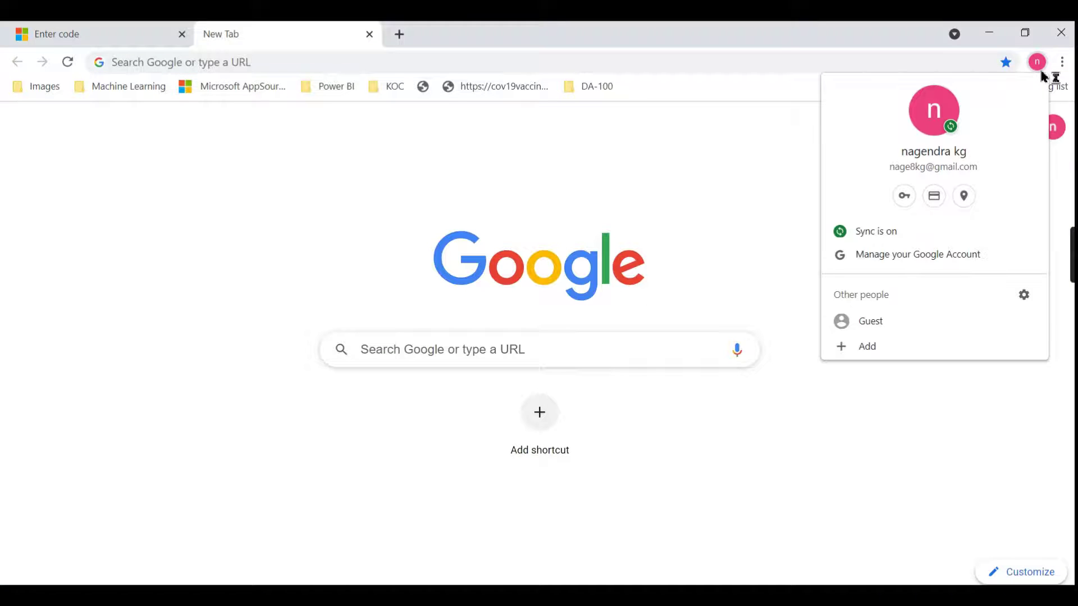
{"action": "left_click", "coordinate": [1058, 131]}
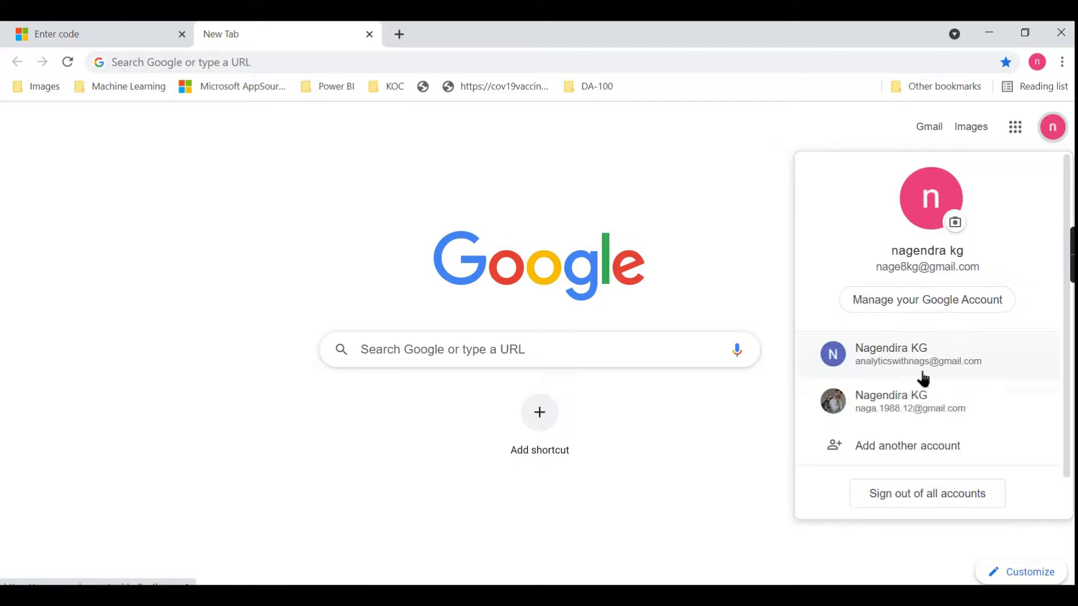
{"action": "left_click", "coordinate": [907, 401]}
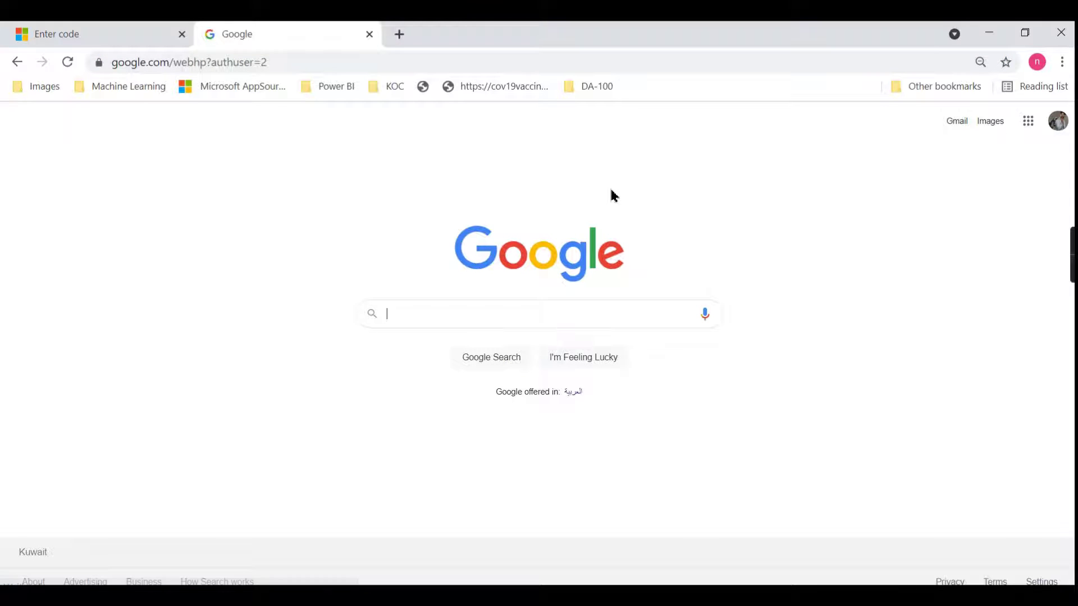
{"action": "left_click", "coordinate": [961, 123]}
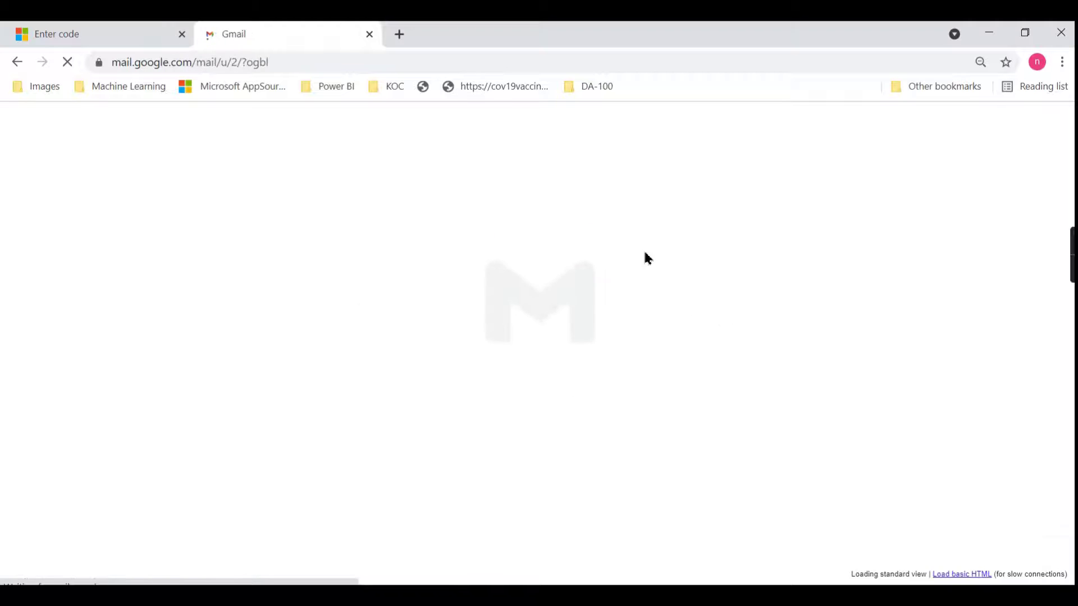
Copy the security code from Microsoft's verification email and submit it on the sign-up page
{"action": "left_click", "coordinate": [441, 220]}
{"action": "double_click", "coordinate": [416, 363]}
{"action": "key", "text": "ctrl+c"}
{"action": "left_click", "coordinate": [125, 36]}
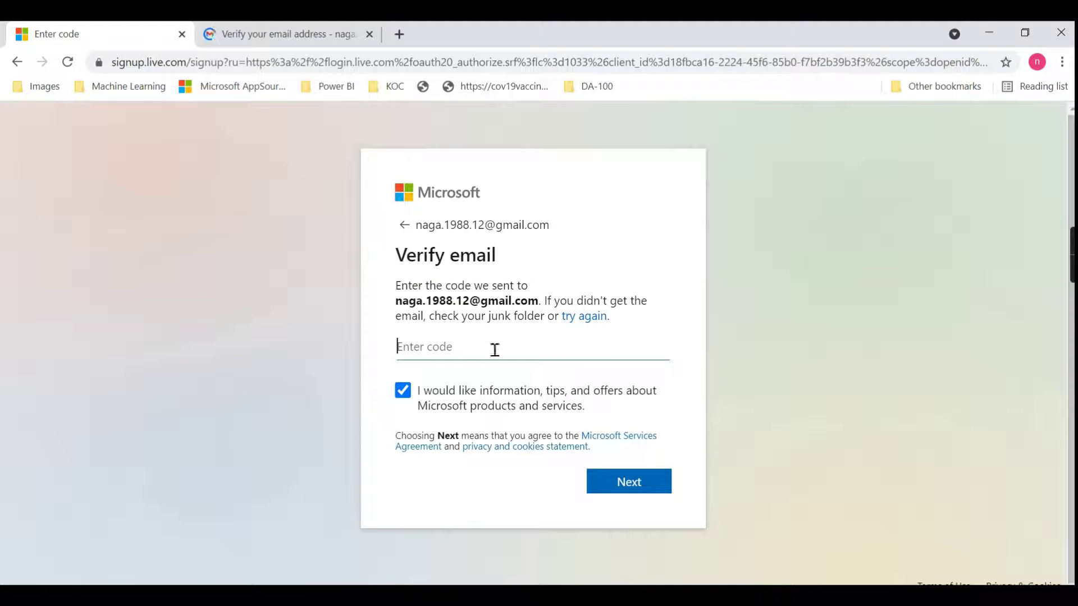
{"action": "left_click", "coordinate": [457, 356]}
{"action": "key", "text": "ctrl+v"}
{"action": "left_click", "coordinate": [645, 486]}
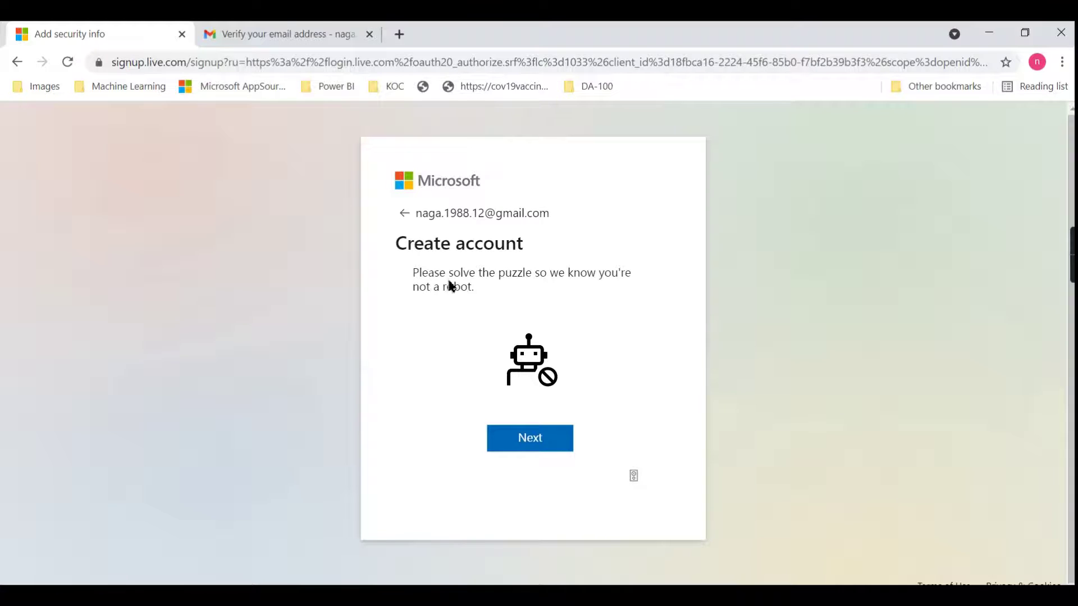
Rotate the camel image upright in the robot-check puzzle and confirm it
{"action": "left_click", "coordinate": [538, 444]}
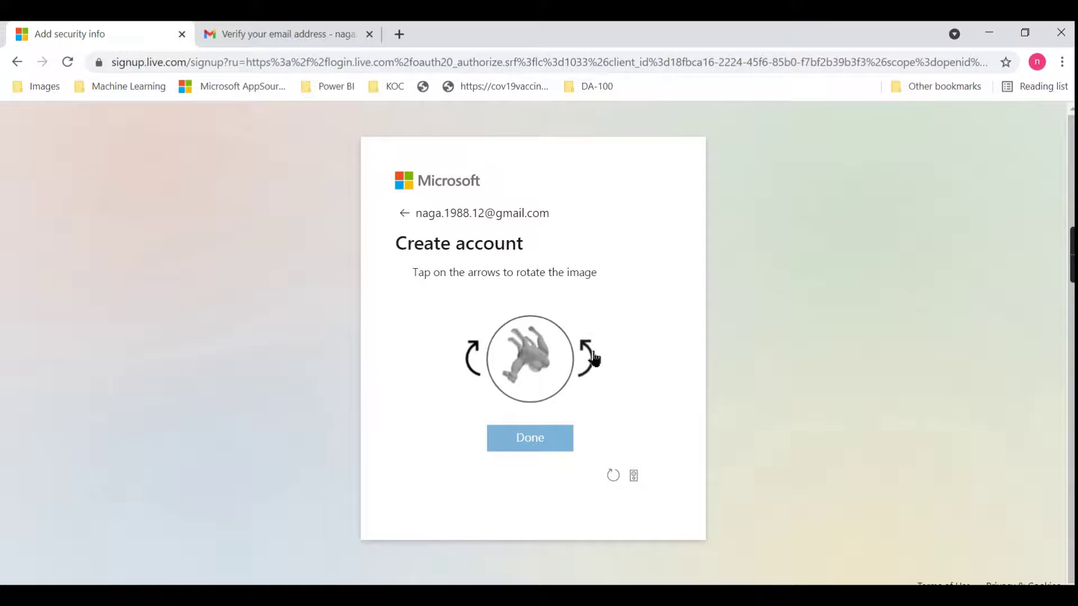
{"action": "left_click", "coordinate": [462, 362]}
{"action": "left_click", "coordinate": [469, 362]}
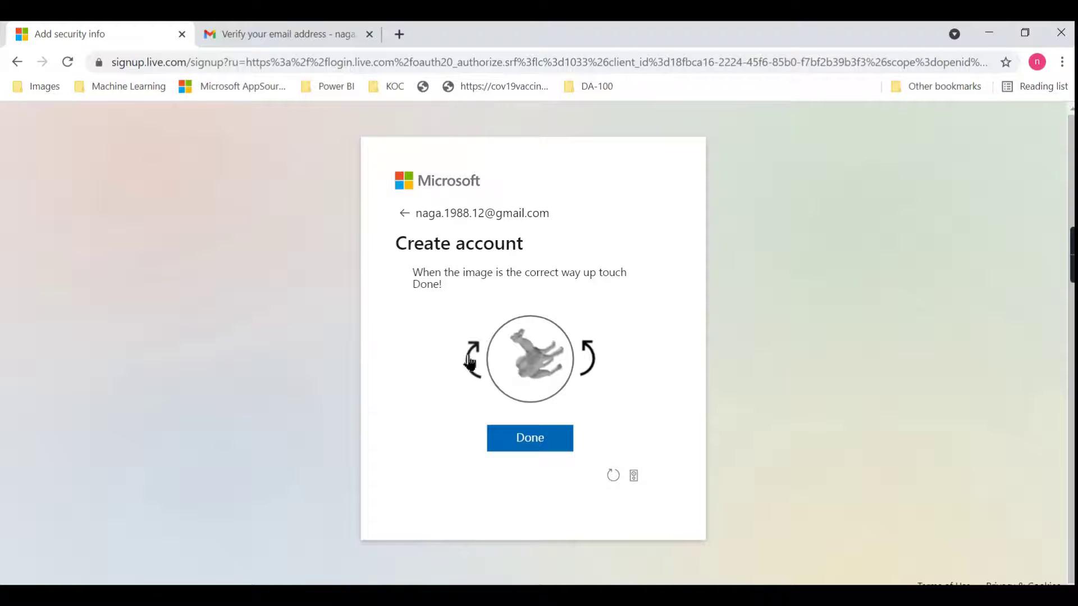
{"action": "left_click", "coordinate": [470, 362]}
{"action": "left_click", "coordinate": [471, 362]}
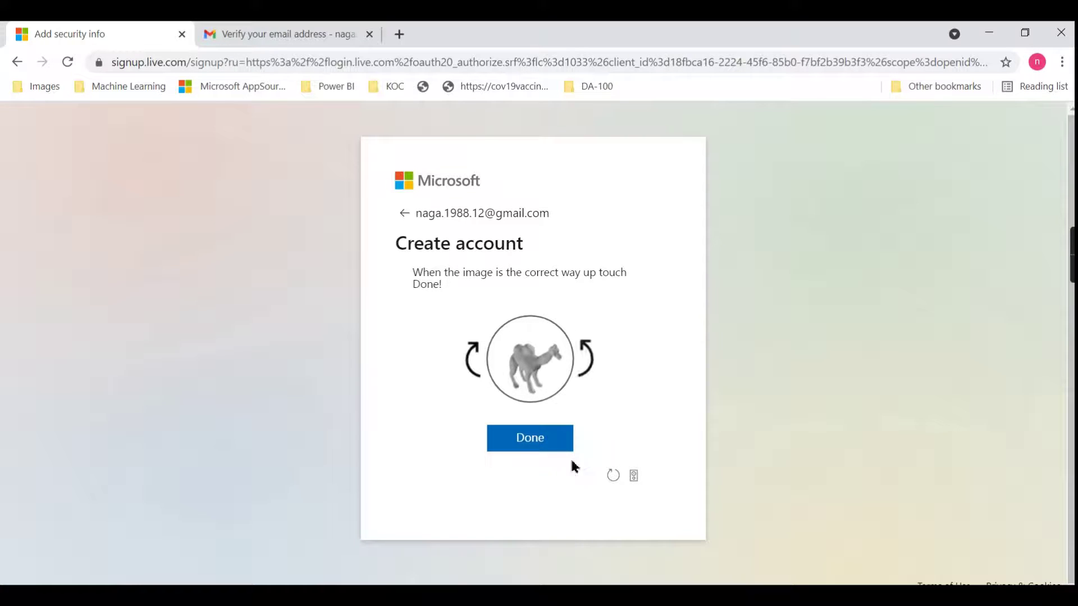
{"action": "left_click", "coordinate": [559, 445]}
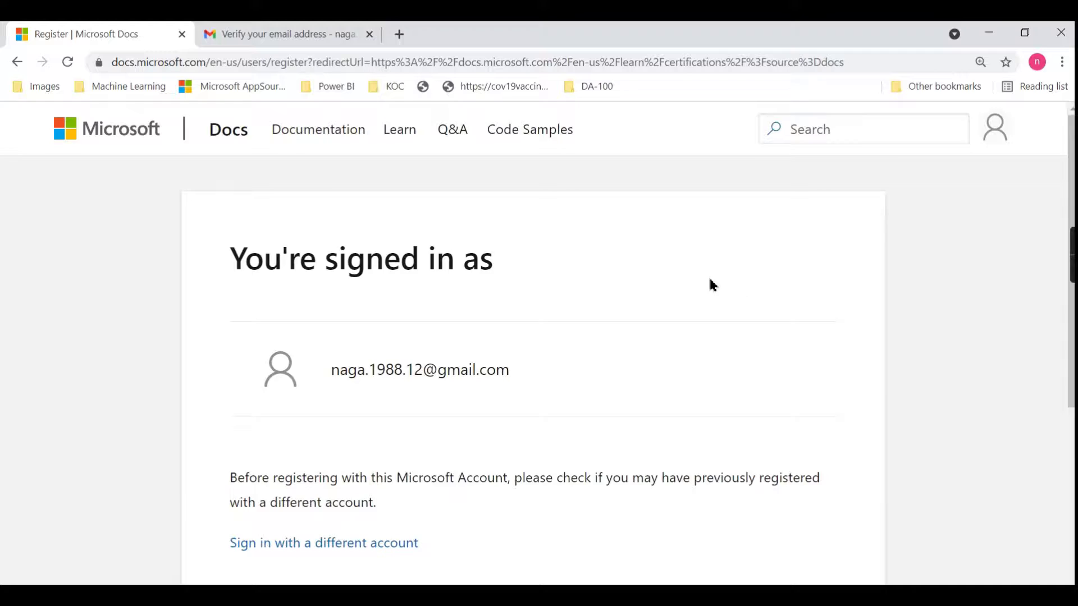
Continue registration with the signed-in account and enter the profile display name
{"action": "scroll", "coordinate": [730, 286], "scroll_direction": "down", "scroll_amount": 3}
{"action": "scroll", "coordinate": [512, 201], "scroll_direction": "down", "scroll_amount": 2}
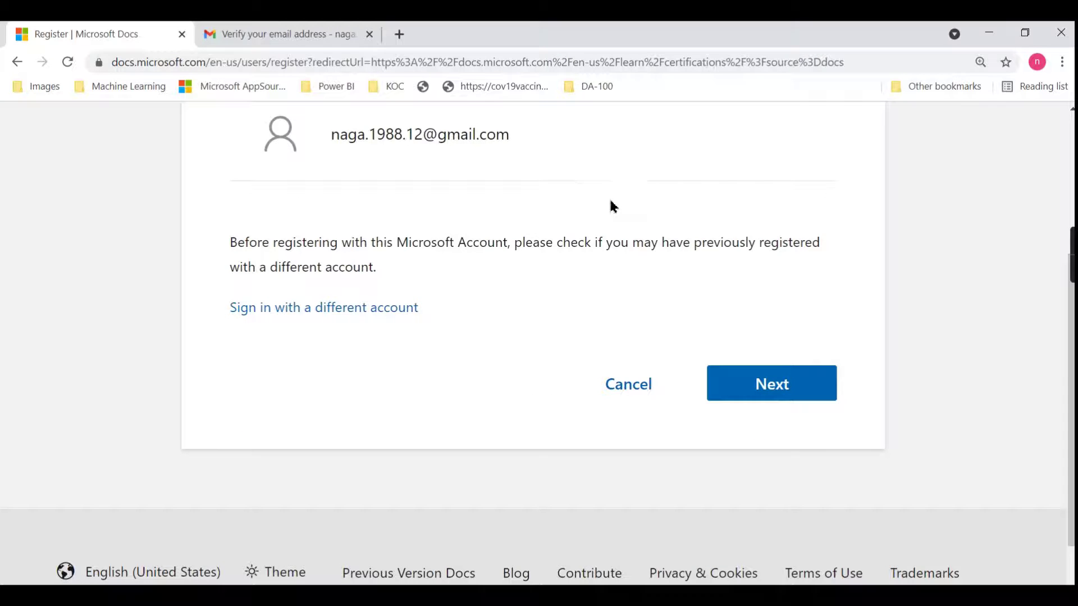
{"action": "scroll", "coordinate": [348, 284], "scroll_direction": "up", "scroll_amount": 5}
{"action": "scroll", "coordinate": [561, 286], "scroll_direction": "down", "scroll_amount": 2}
{"action": "scroll", "coordinate": [674, 287], "scroll_direction": "down", "scroll_amount": 4}
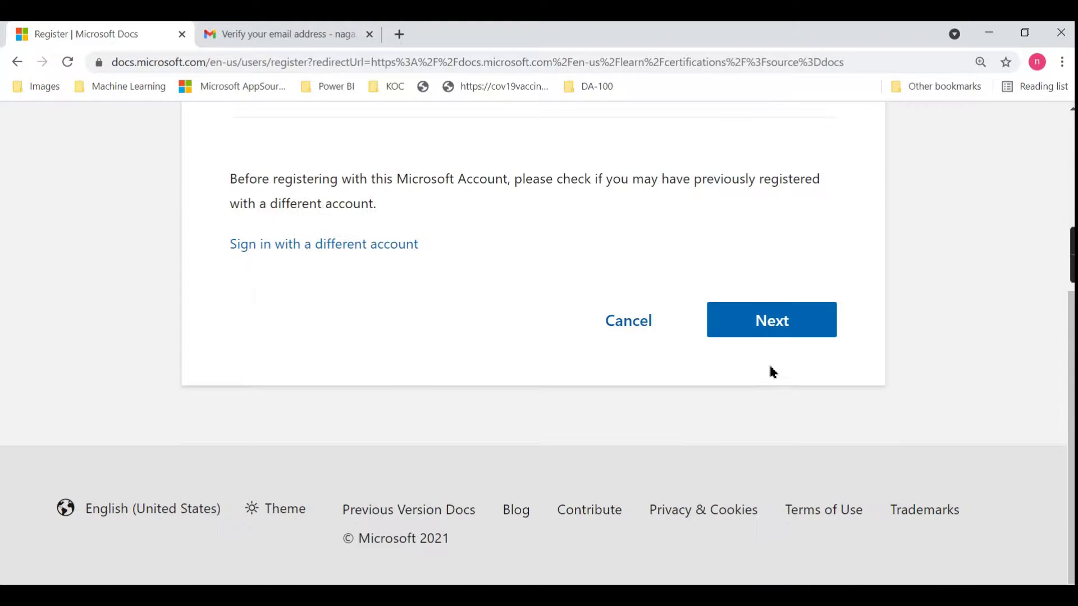
{"action": "left_click", "coordinate": [766, 318]}
{"action": "scroll", "coordinate": [455, 287], "scroll_direction": "up", "scroll_amount": 4}
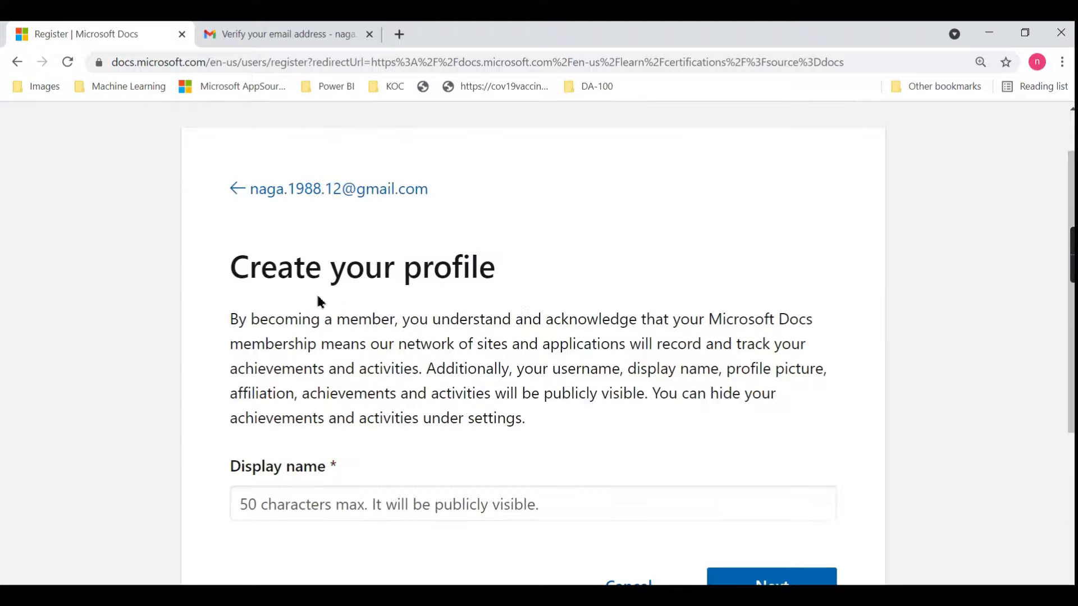
{"action": "scroll", "coordinate": [709, 339], "scroll_direction": "down", "scroll_amount": 1}
{"action": "left_click", "coordinate": [315, 432]}
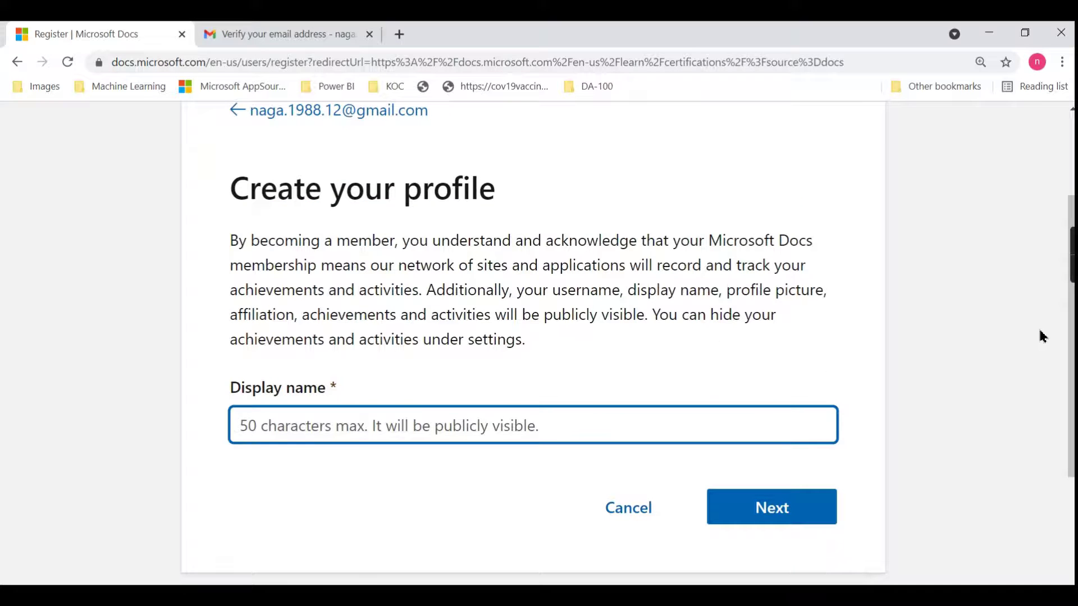
{"action": "type", "text": "Nagendira Kg"}
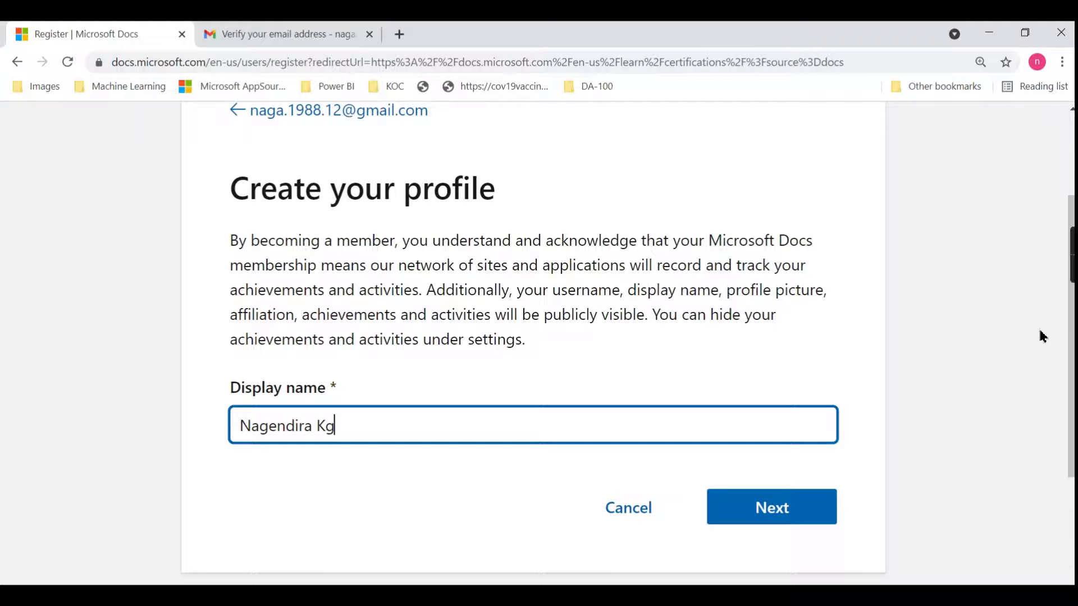
{"action": "left_click", "coordinate": [789, 515]}
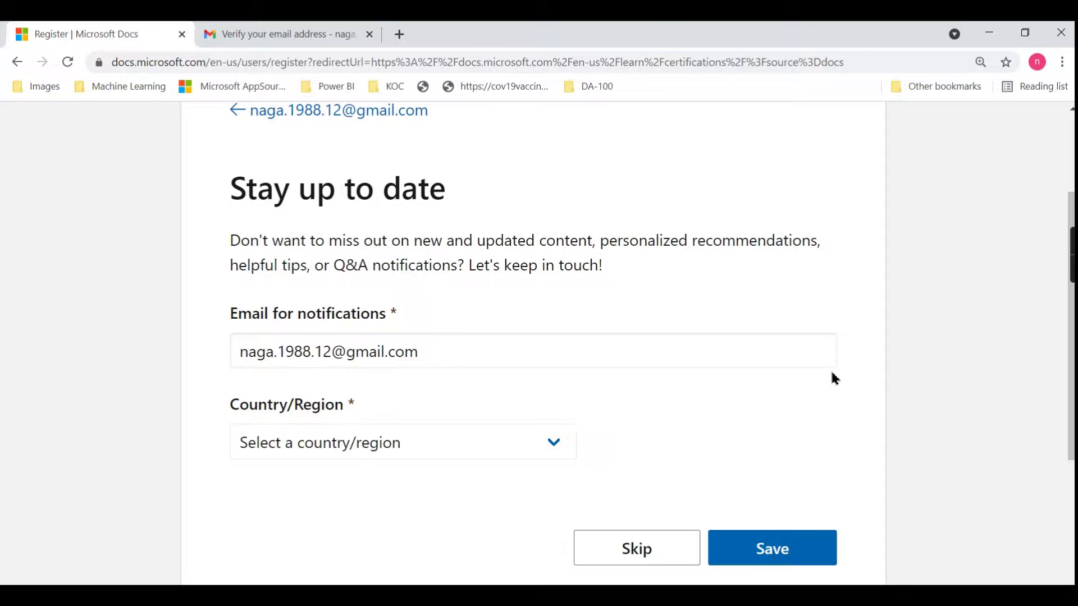
Set Country/Region to India, save the profile, and acknowledge the confirmation
{"action": "left_click", "coordinate": [368, 454]}
{"action": "type", "text": "in"}
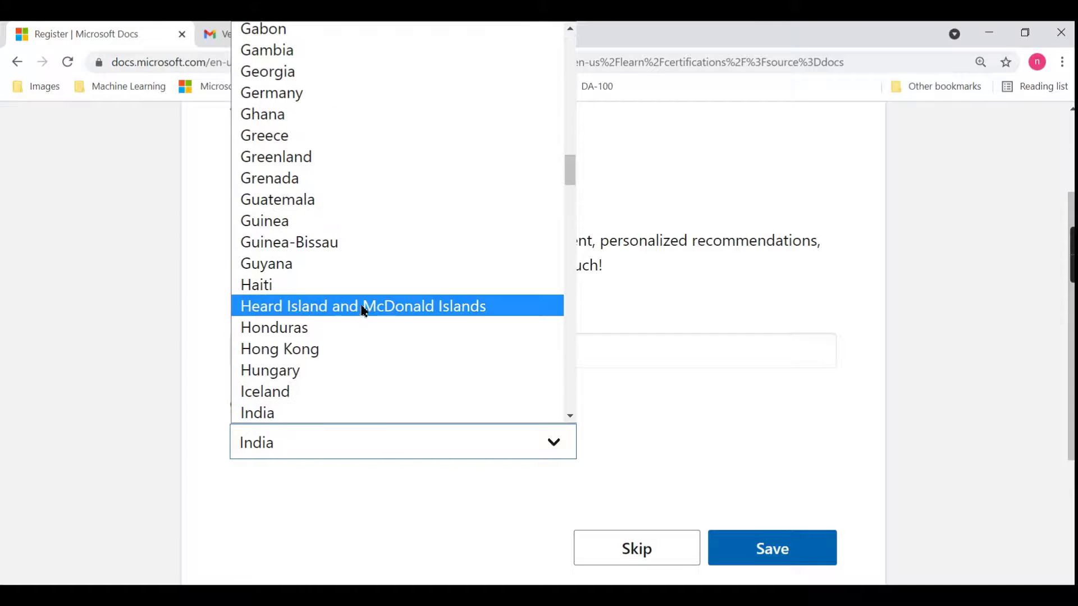
{"action": "left_click", "coordinate": [268, 416]}
{"action": "scroll", "coordinate": [592, 423], "scroll_direction": "down", "scroll_amount": 3}
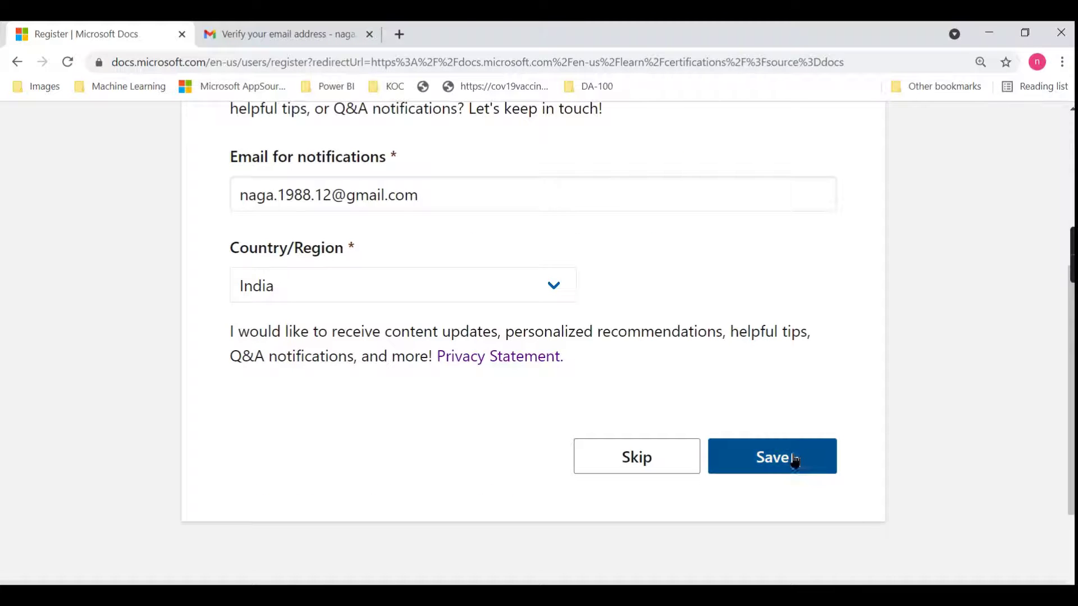
{"action": "scroll", "coordinate": [505, 331], "scroll_direction": "down", "scroll_amount": 3}
{"action": "left_click", "coordinate": [794, 325]}
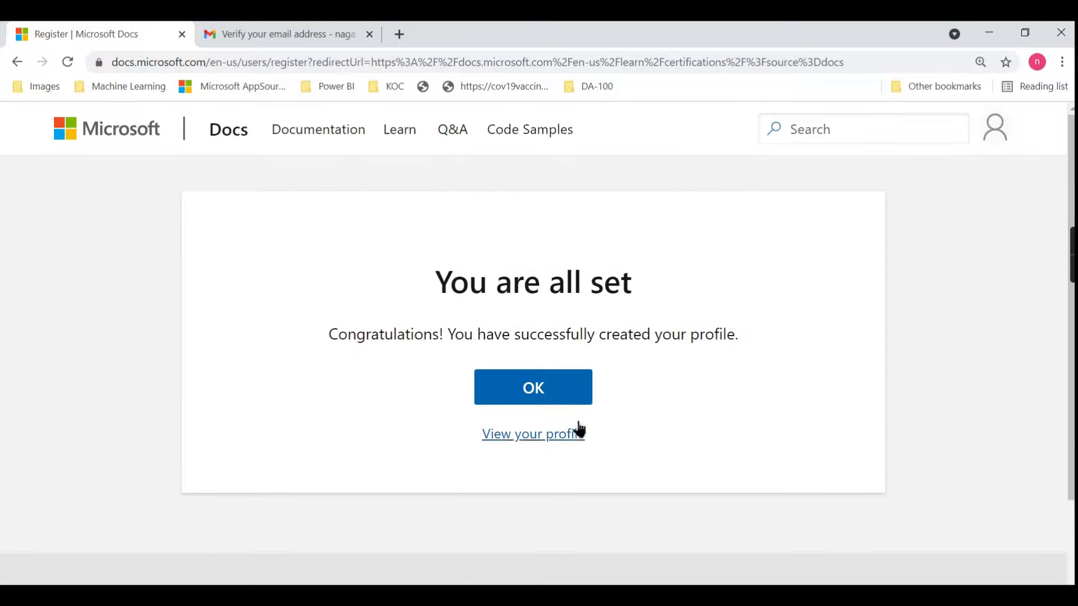
{"action": "left_click", "coordinate": [573, 385]}
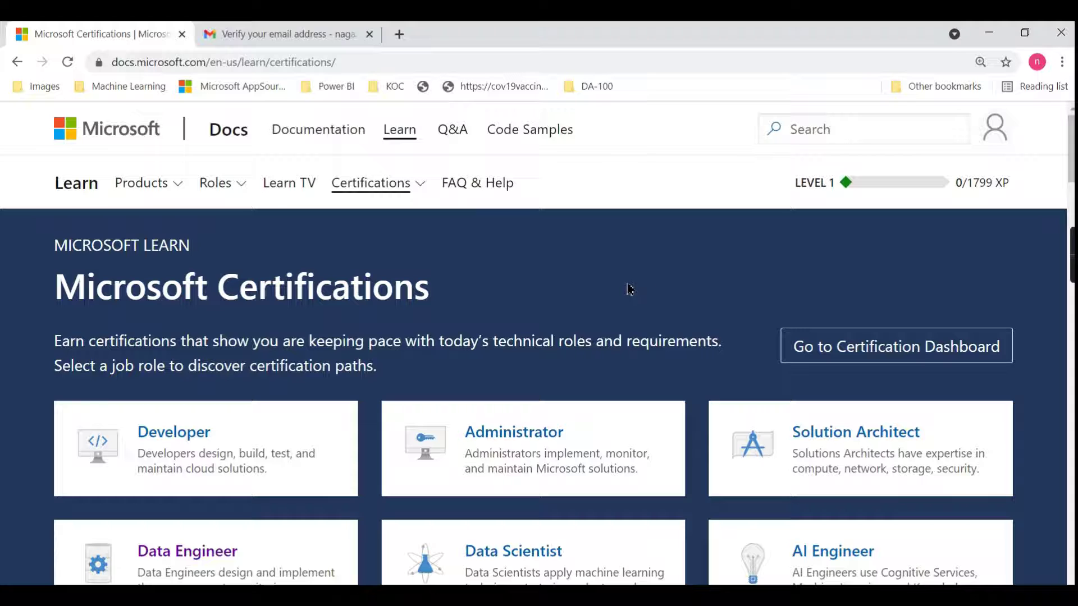
Open the Certification Dashboard and review it, with no appointments listed yet
{"action": "left_click", "coordinate": [994, 145]}
{"action": "left_click", "coordinate": [895, 359]}
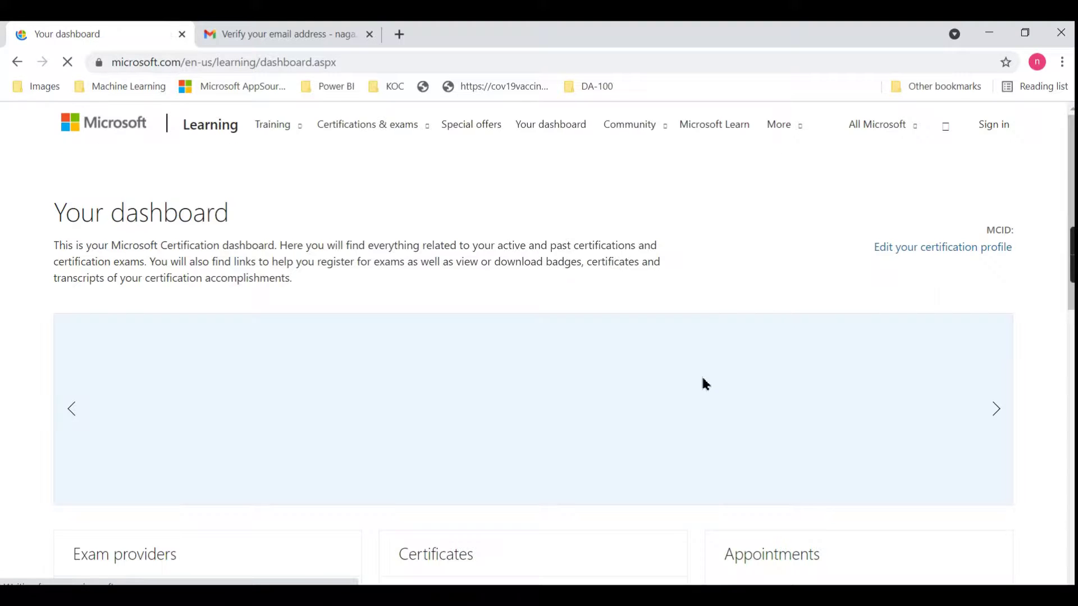
{"action": "scroll", "coordinate": [790, 250], "scroll_direction": "down", "scroll_amount": 3}
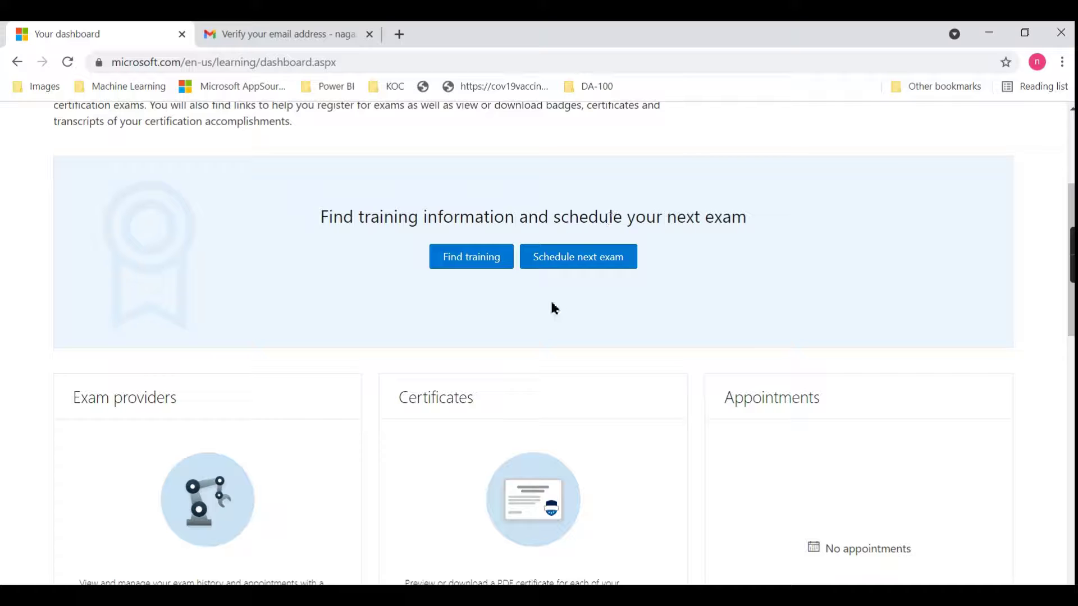
{"action": "scroll", "coordinate": [672, 273], "scroll_direction": "up", "scroll_amount": 4}
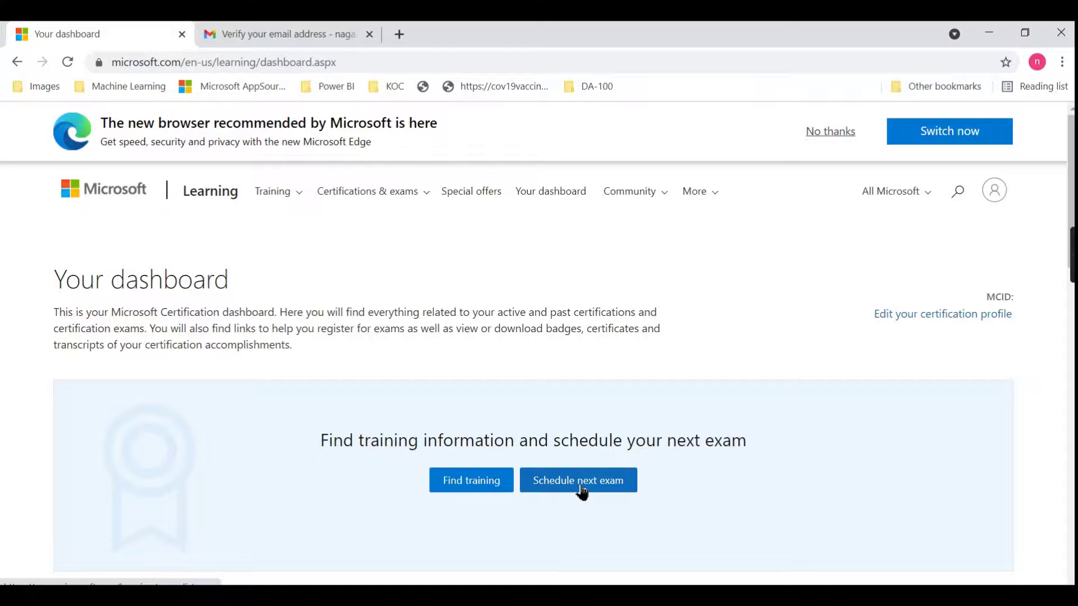
{"action": "scroll", "coordinate": [643, 491], "scroll_direction": "down", "scroll_amount": 3}
From Schedule next exam, search the exam catalogue for 'DA-100' to list Exam DA-100
{"action": "left_click", "coordinate": [573, 330]}
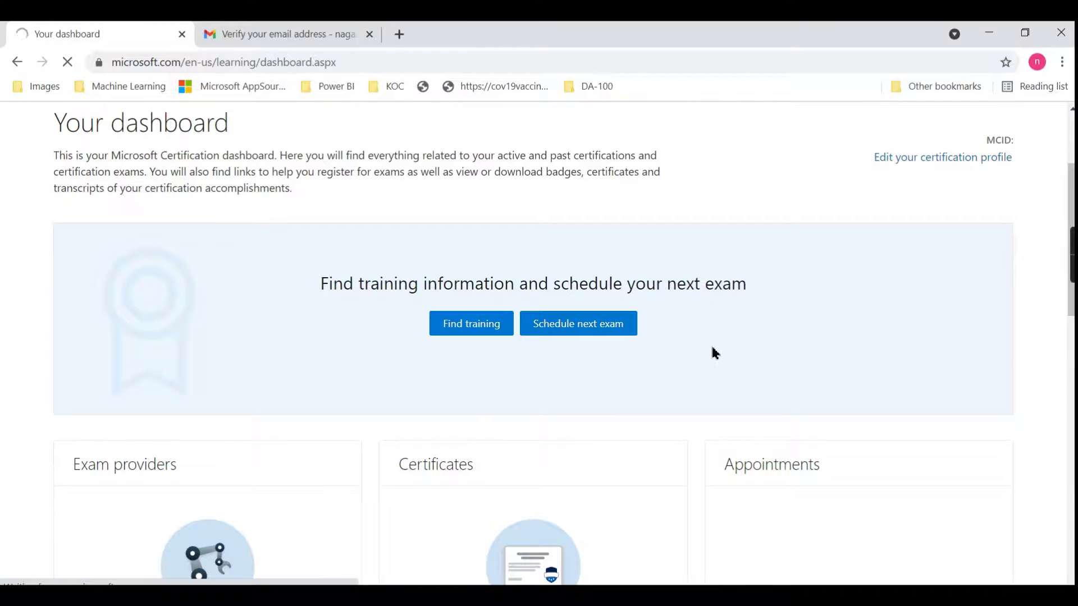
{"action": "scroll", "coordinate": [620, 368], "scroll_direction": "down", "scroll_amount": 4}
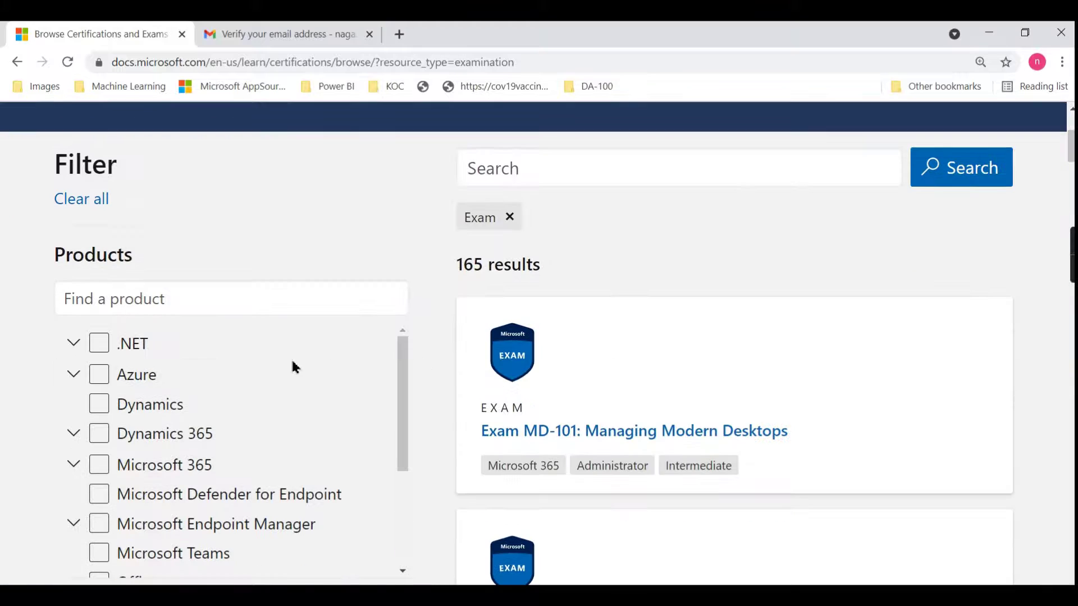
{"action": "left_click", "coordinate": [175, 308]}
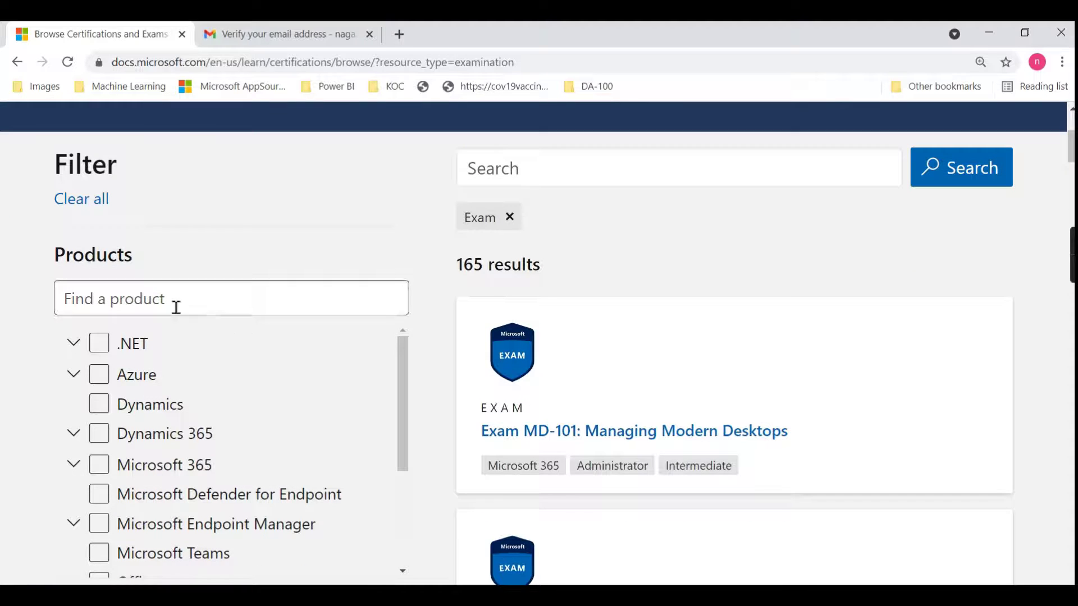
{"action": "scroll", "coordinate": [229, 385], "scroll_direction": "down", "scroll_amount": 5}
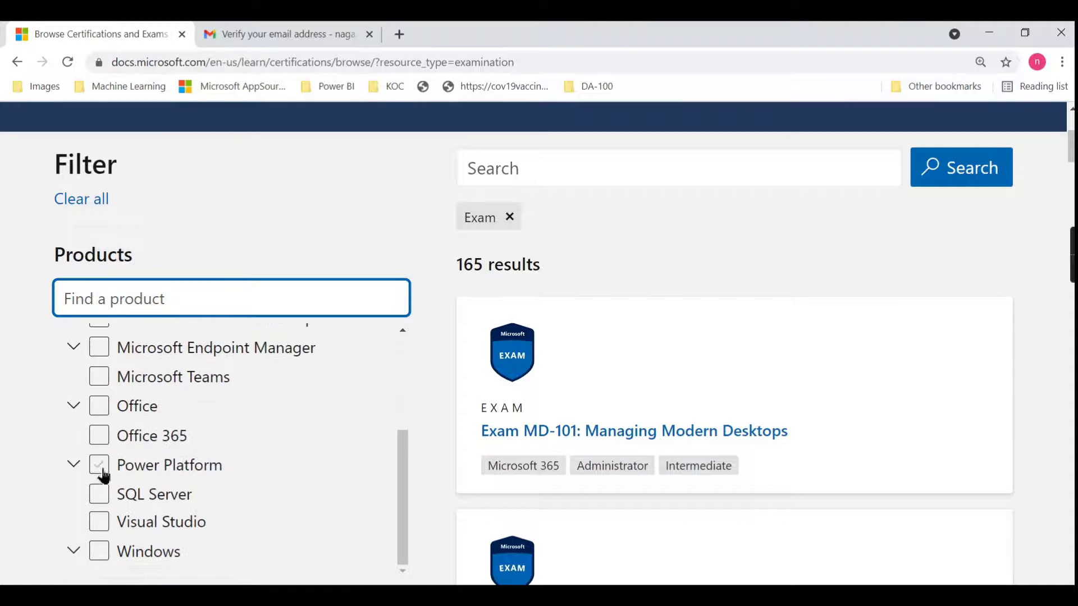
{"action": "scroll", "coordinate": [261, 388], "scroll_direction": "up", "scroll_amount": 3}
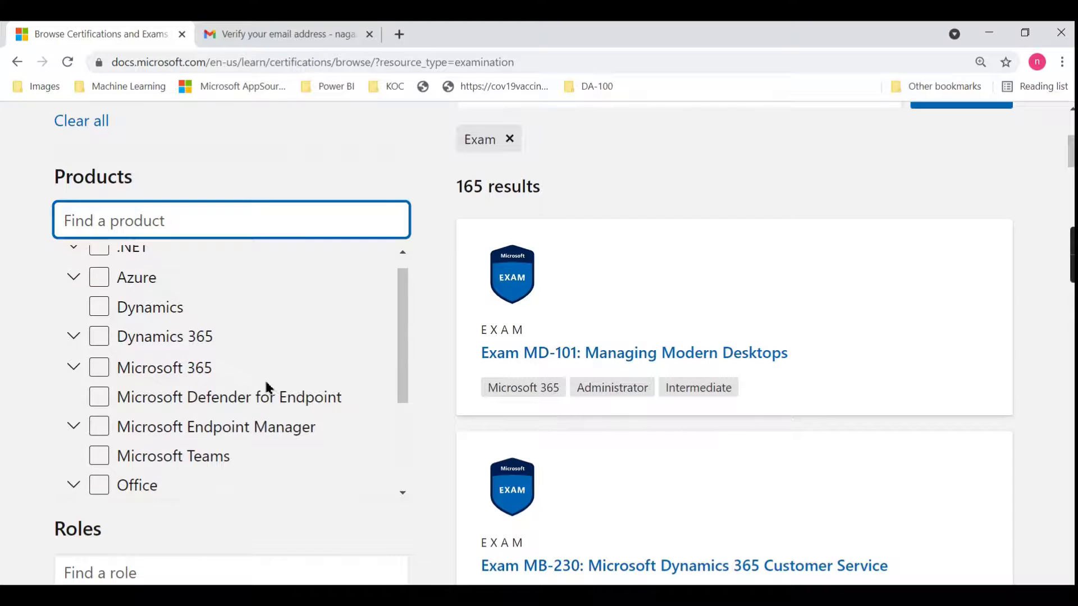
{"action": "scroll", "coordinate": [233, 303], "scroll_direction": "down", "scroll_amount": 8}
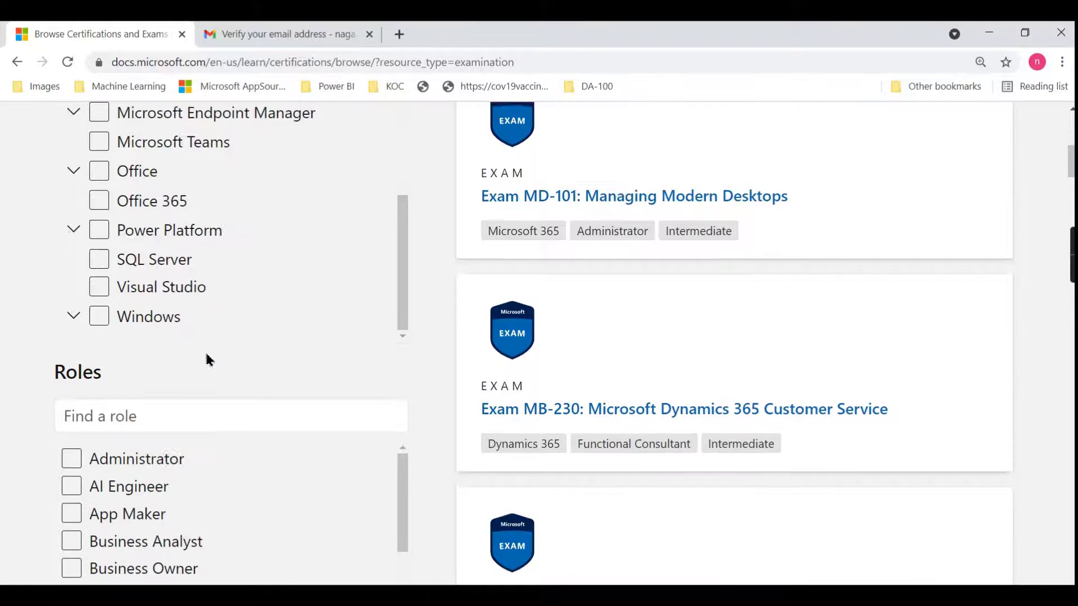
{"action": "scroll", "coordinate": [265, 344], "scroll_direction": "up", "scroll_amount": 10}
{"action": "left_click", "coordinate": [634, 400]}
{"action": "type", "text": "DA-100"}
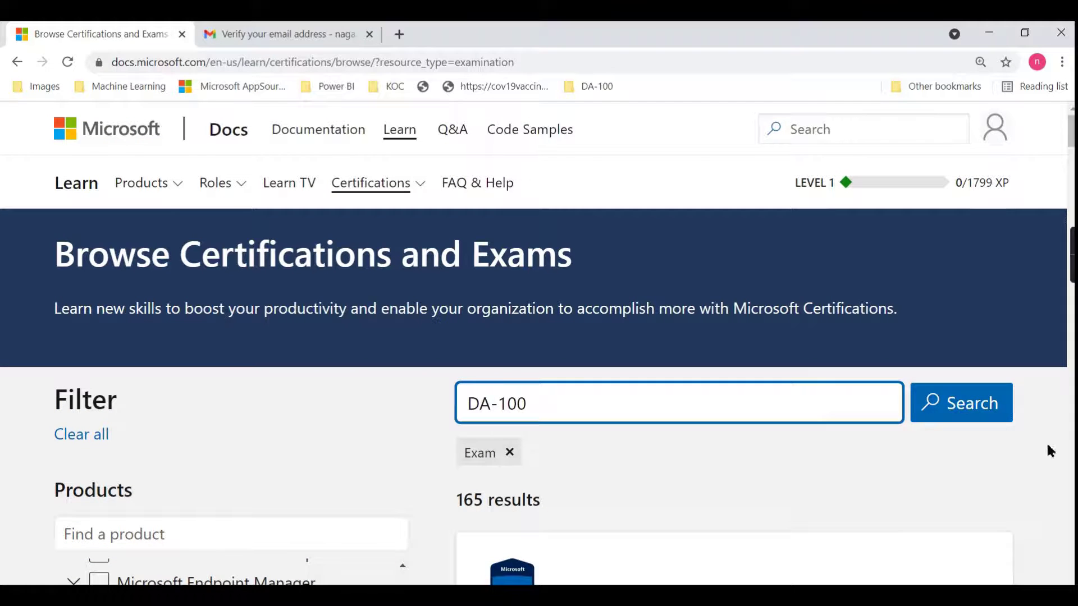
{"action": "left_click", "coordinate": [991, 402]}
{"action": "scroll", "coordinate": [1042, 423], "scroll_direction": "down", "scroll_amount": 4}
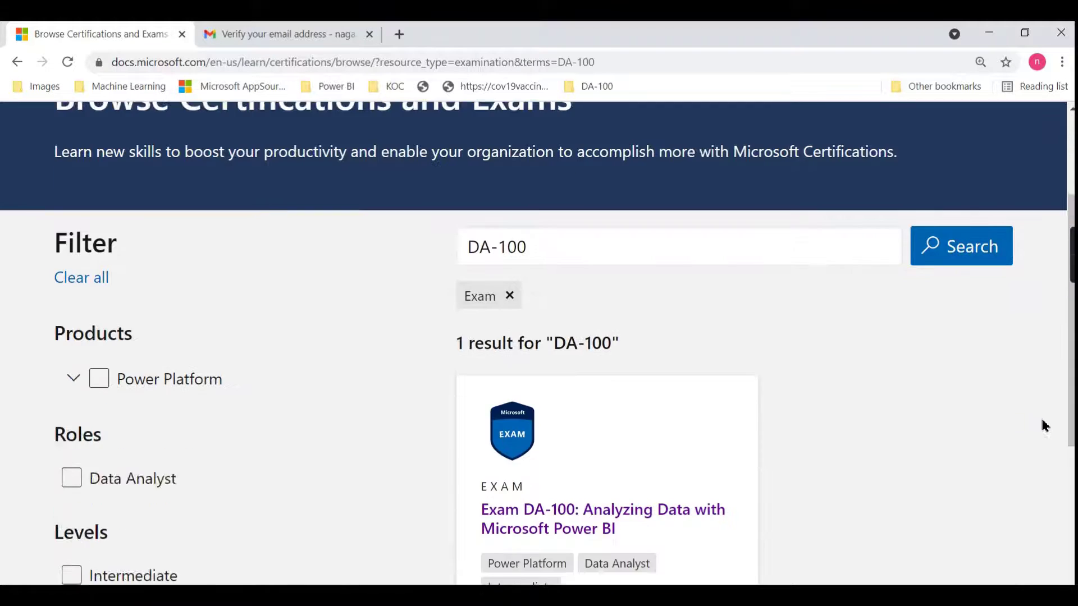
Open the Exam DA-100 page and choose India for pricing, showing ₹4800 INR
{"action": "left_click", "coordinate": [605, 451]}
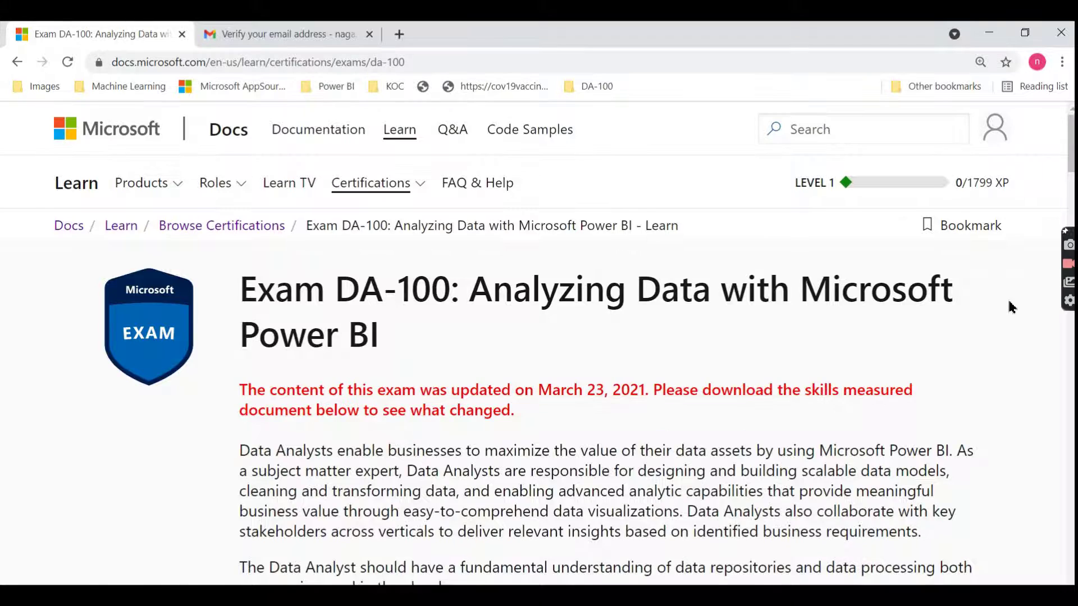
{"action": "scroll", "coordinate": [1010, 308], "scroll_direction": "down", "scroll_amount": 4}
{"action": "scroll", "coordinate": [999, 325], "scroll_direction": "down", "scroll_amount": 4}
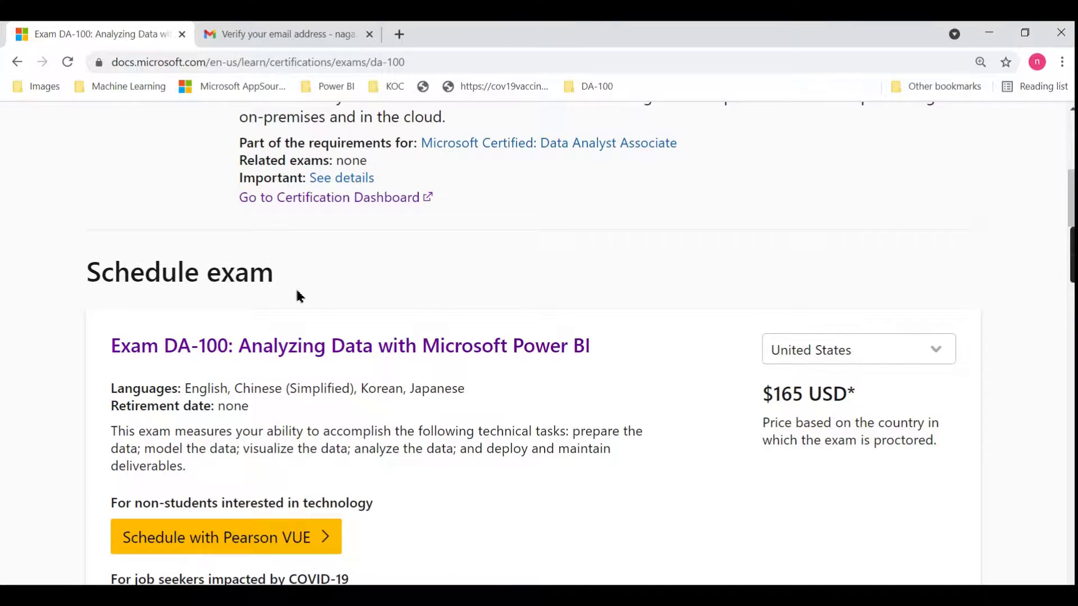
{"action": "scroll", "coordinate": [101, 424], "scroll_direction": "down", "scroll_amount": 1}
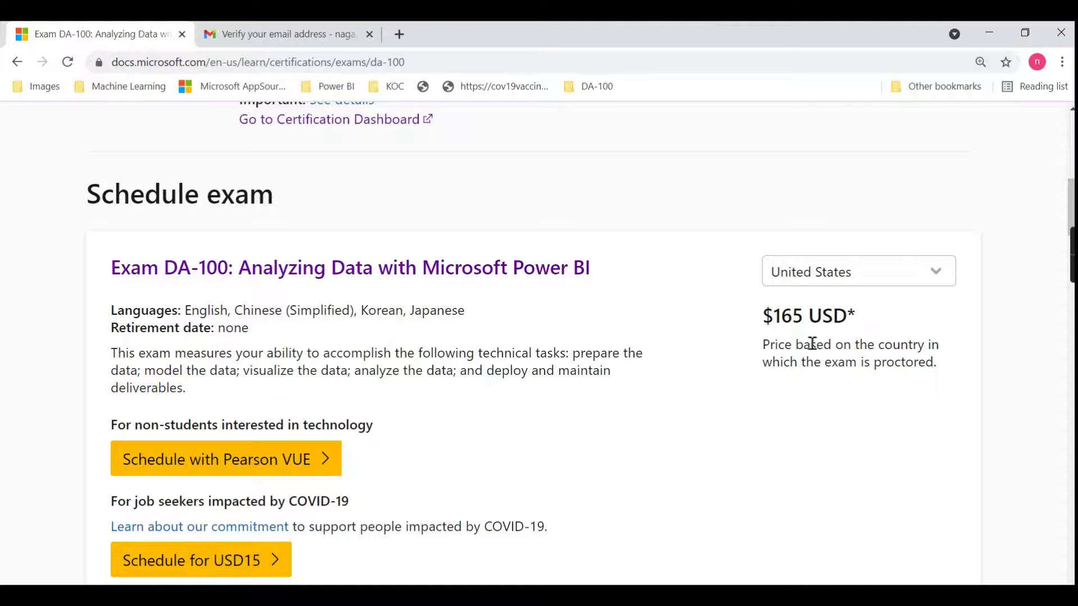
{"action": "left_click", "coordinate": [863, 281]}
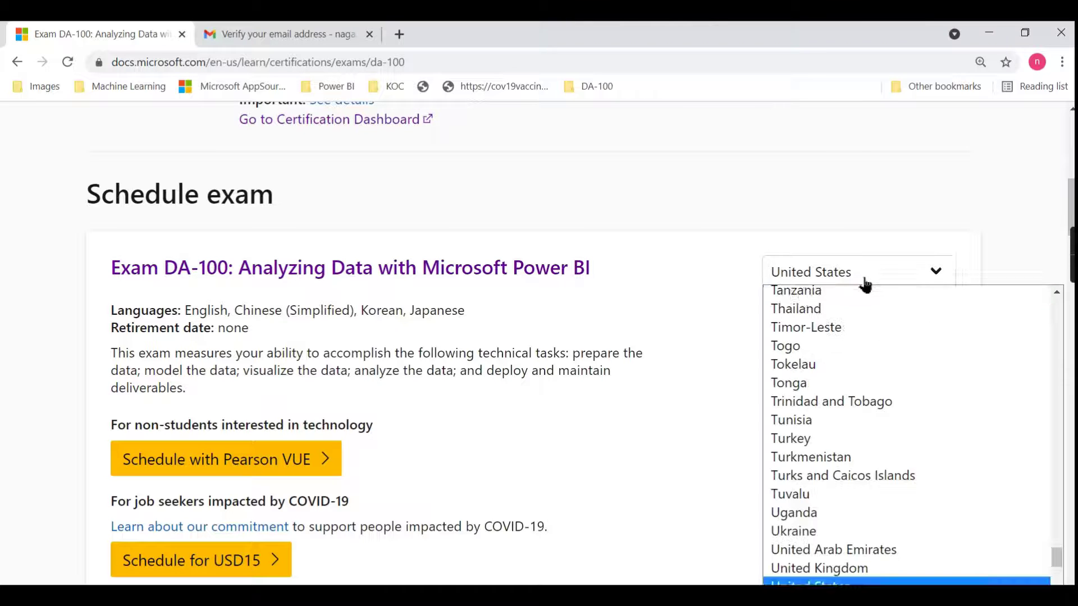
{"action": "type", "text": "in"}
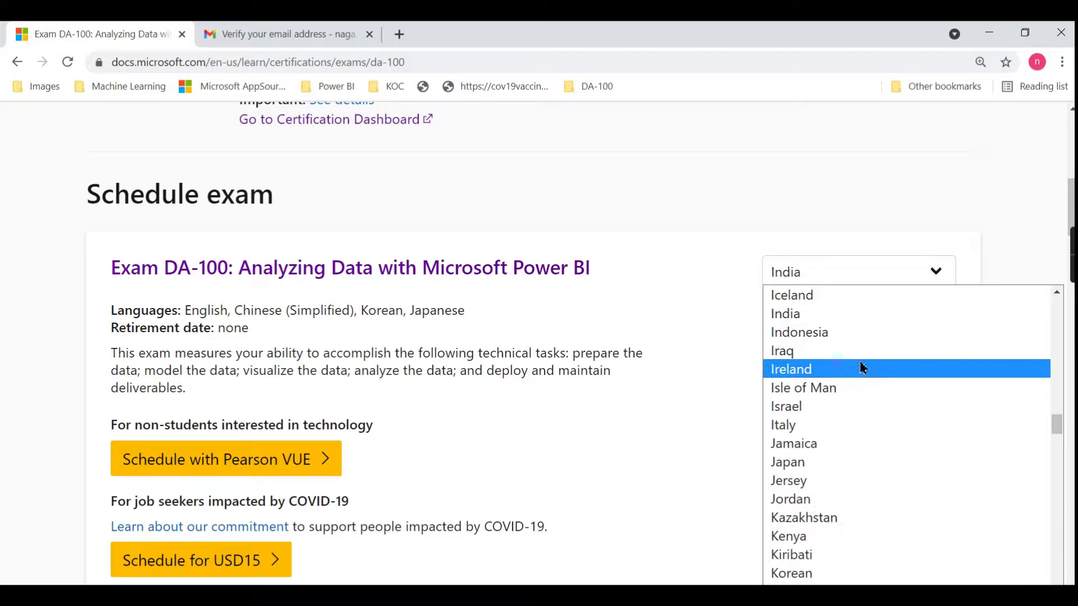
{"action": "left_click", "coordinate": [785, 313]}
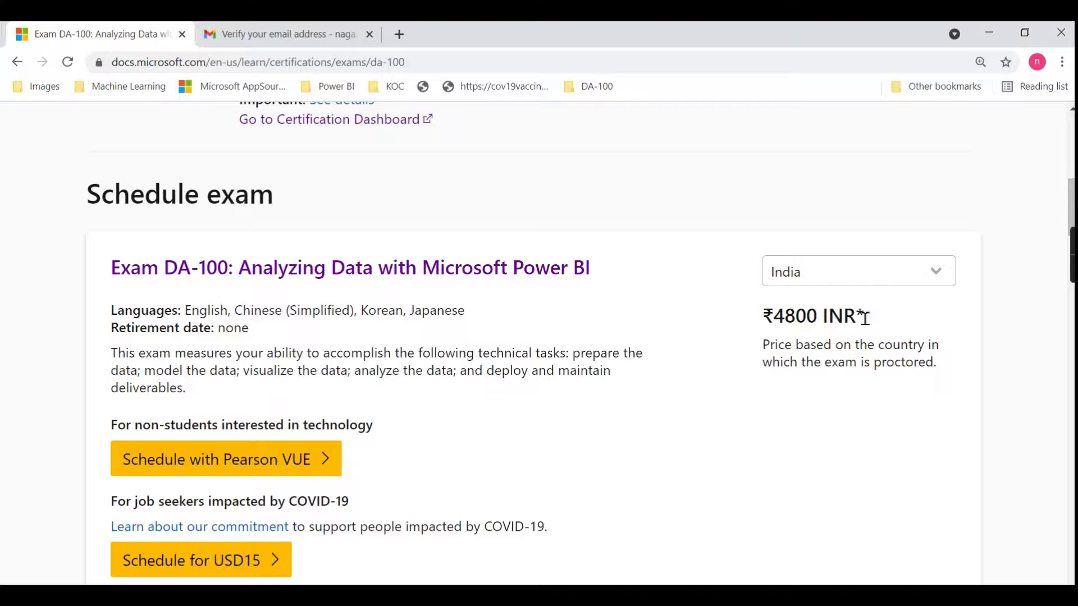
{"action": "scroll", "coordinate": [624, 348], "scroll_direction": "down", "scroll_amount": 1}
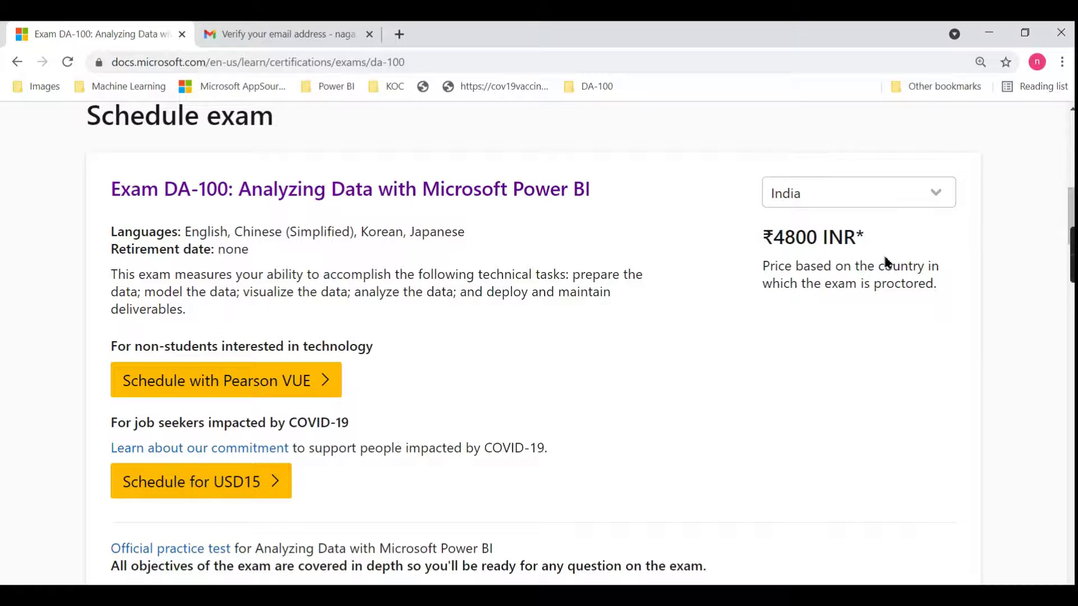
{"action": "scroll", "coordinate": [274, 369], "scroll_direction": "down", "scroll_amount": 1}
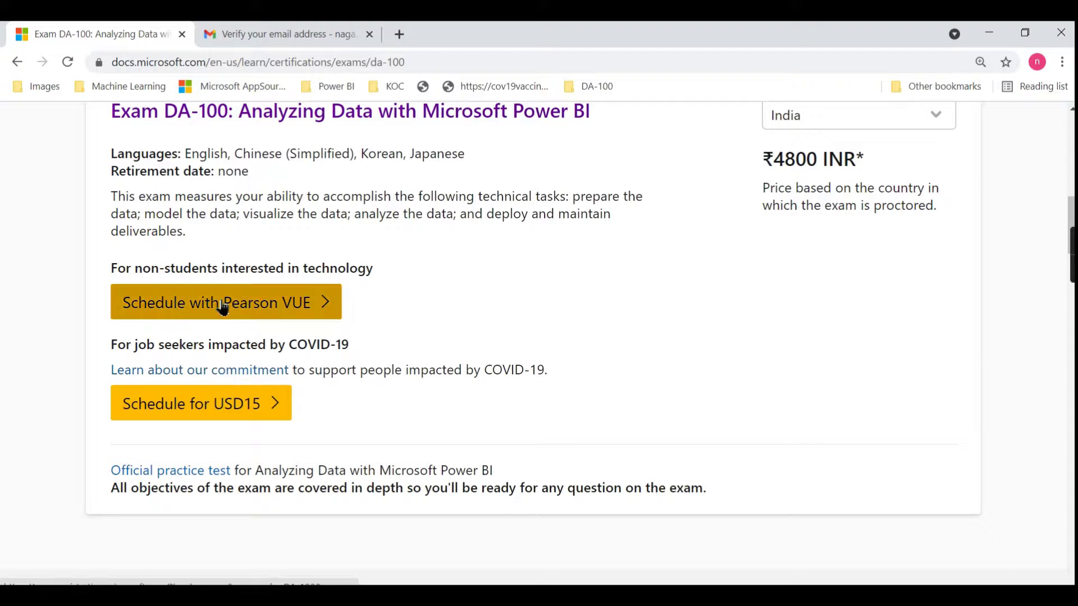
{"action": "scroll", "coordinate": [537, 311], "scroll_direction": "down", "scroll_amount": 4}
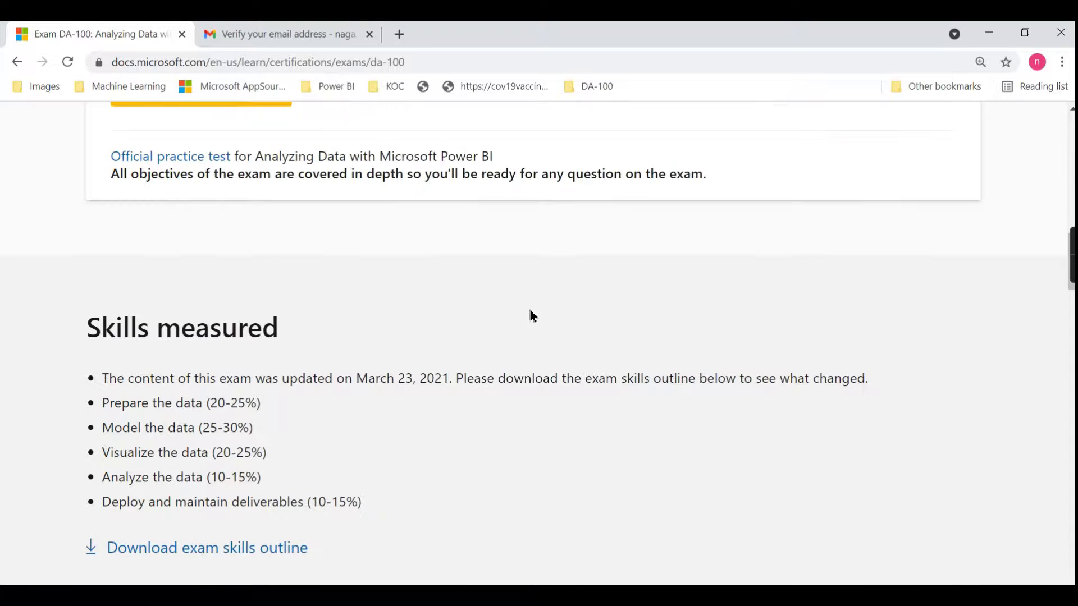
{"action": "scroll", "coordinate": [415, 438], "scroll_direction": "down", "scroll_amount": 1}
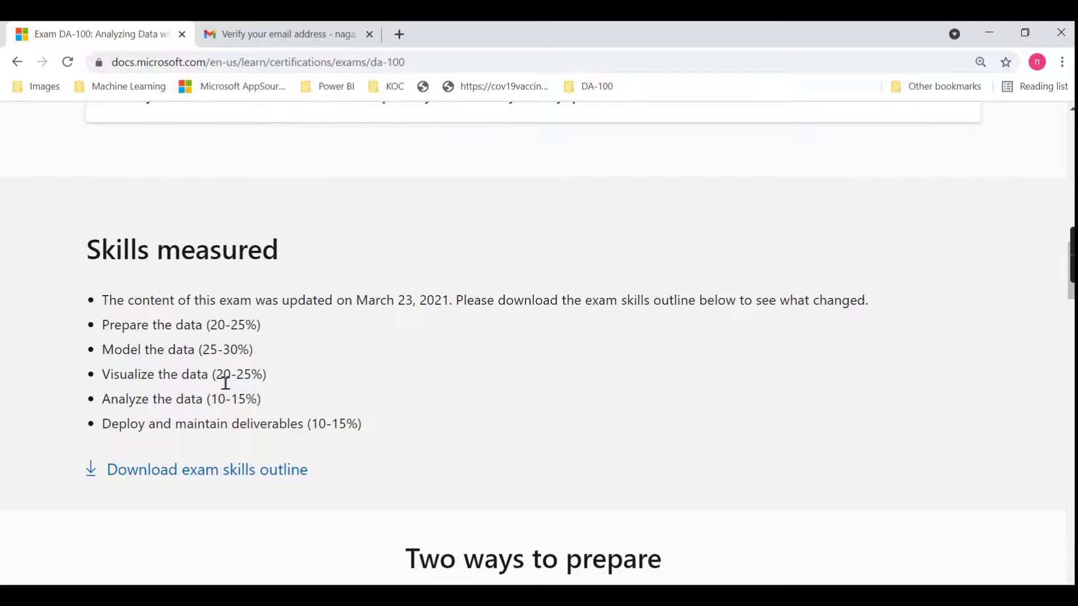
{"action": "scroll", "coordinate": [432, 435], "scroll_direction": "up", "scroll_amount": 12}
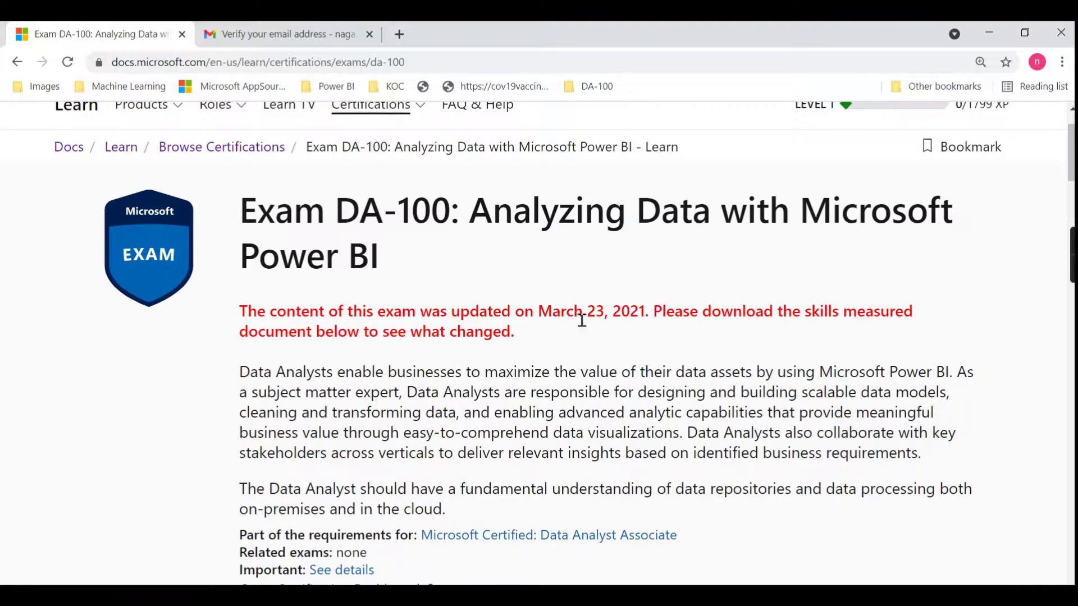
{"action": "scroll", "coordinate": [404, 428], "scroll_direction": "down", "scroll_amount": 12}
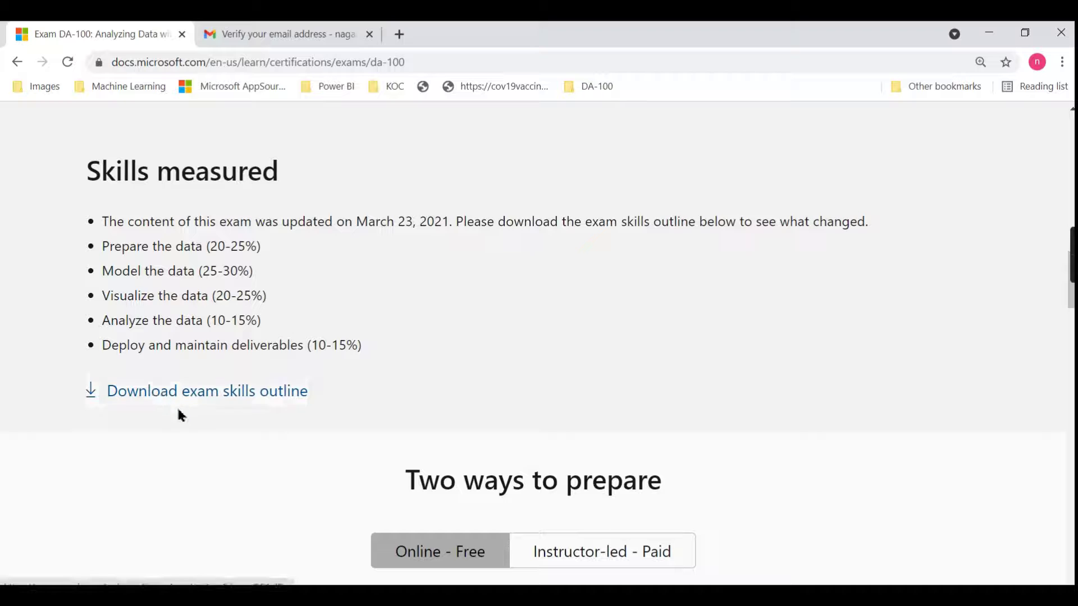
{"action": "scroll", "coordinate": [491, 365], "scroll_direction": "up", "scroll_amount": 8}
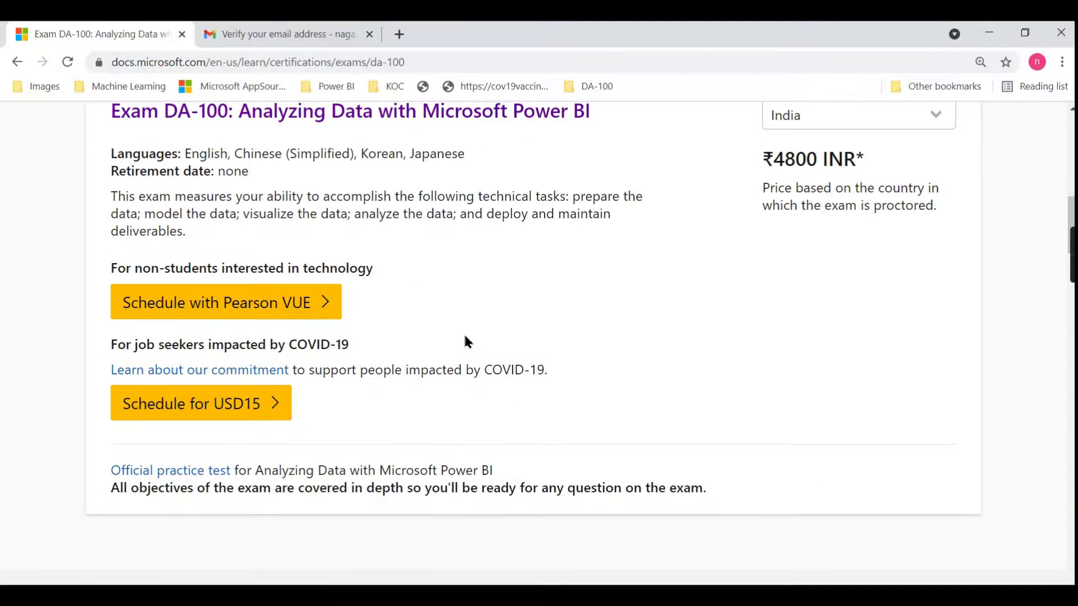
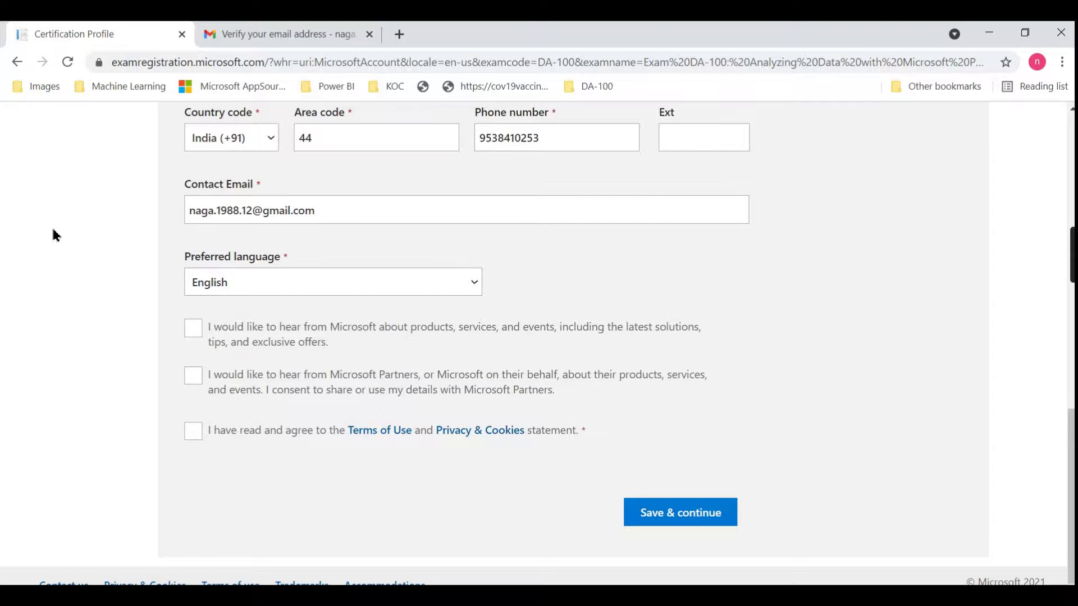
Accept the Terms of Use and Privacy statement and submit the certification profile
{"action": "scroll", "coordinate": [440, 387], "scroll_direction": "up", "scroll_amount": 5}
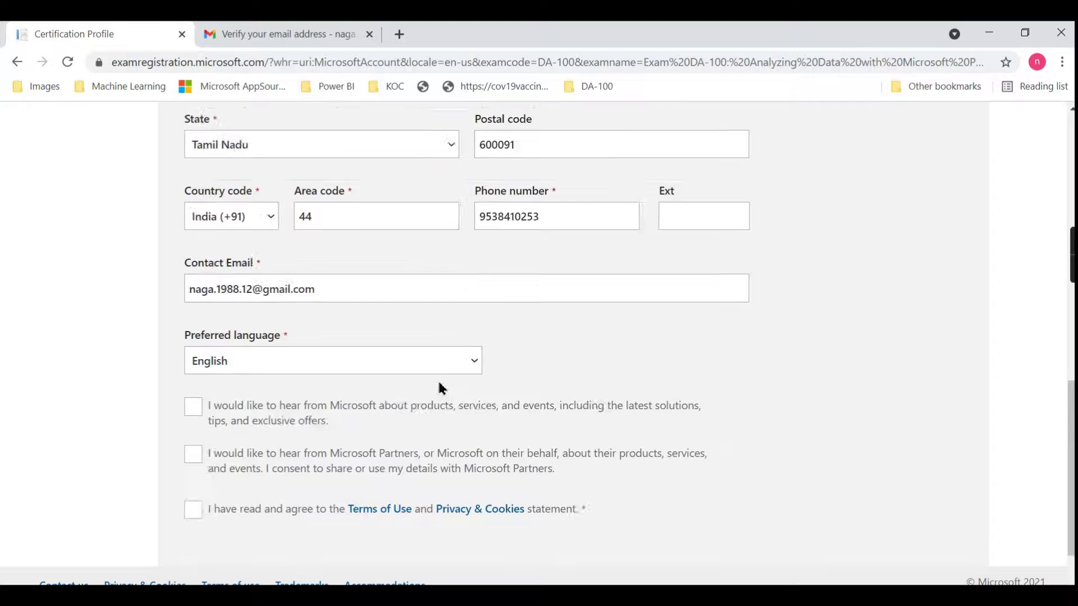
{"action": "scroll", "coordinate": [637, 209], "scroll_direction": "down", "scroll_amount": 5}
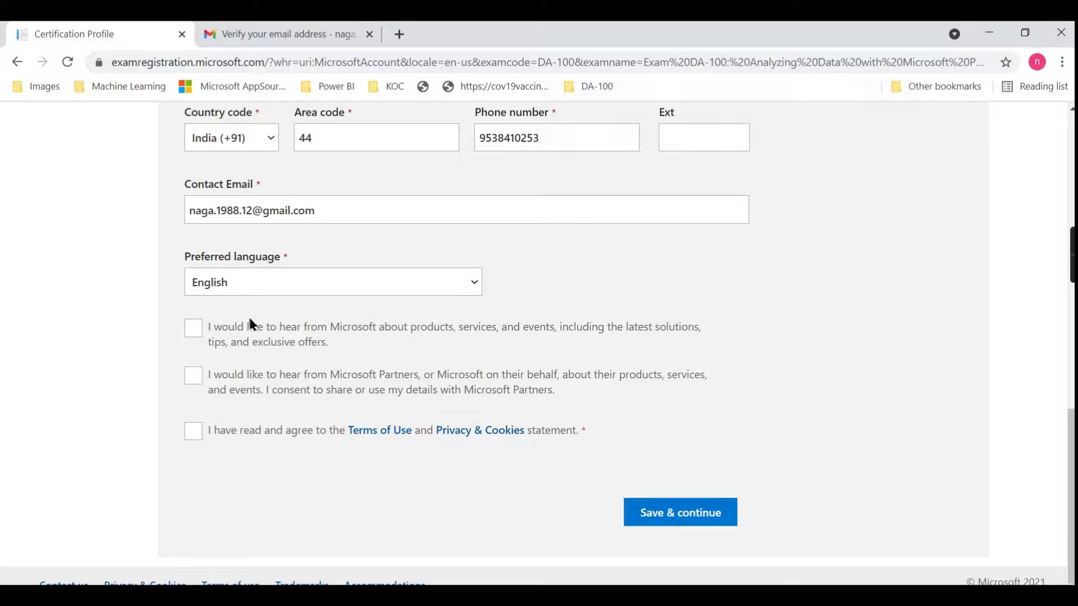
{"action": "left_click", "coordinate": [209, 441]}
{"action": "left_click", "coordinate": [674, 512]}
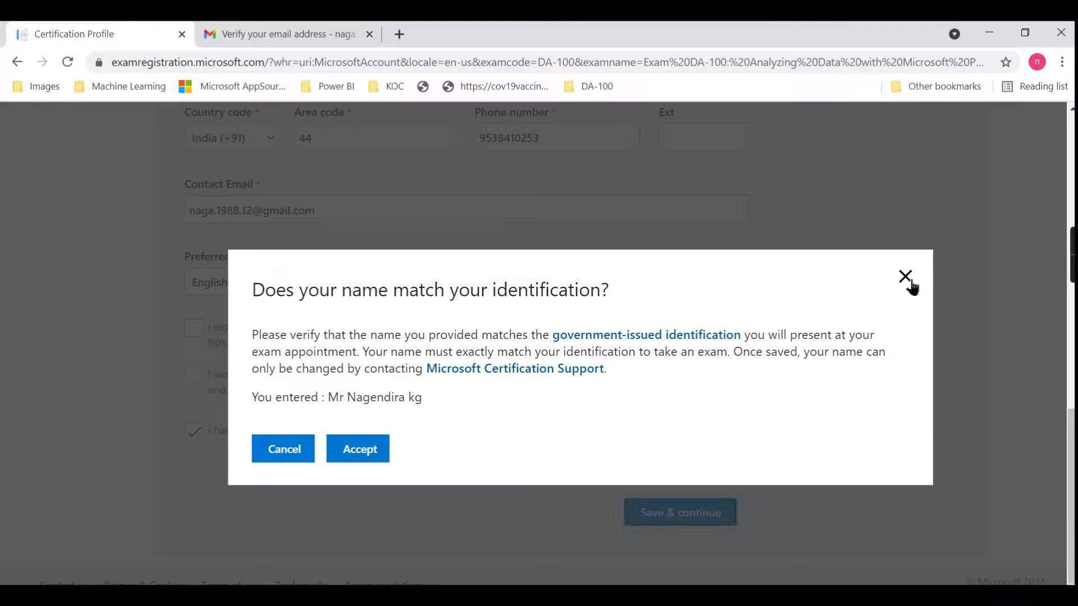
Dismiss the name-match dialog and recheck the name fields on the profile
{"action": "left_click", "coordinate": [908, 281]}
{"action": "scroll", "coordinate": [681, 409], "scroll_direction": "up", "scroll_amount": 10}
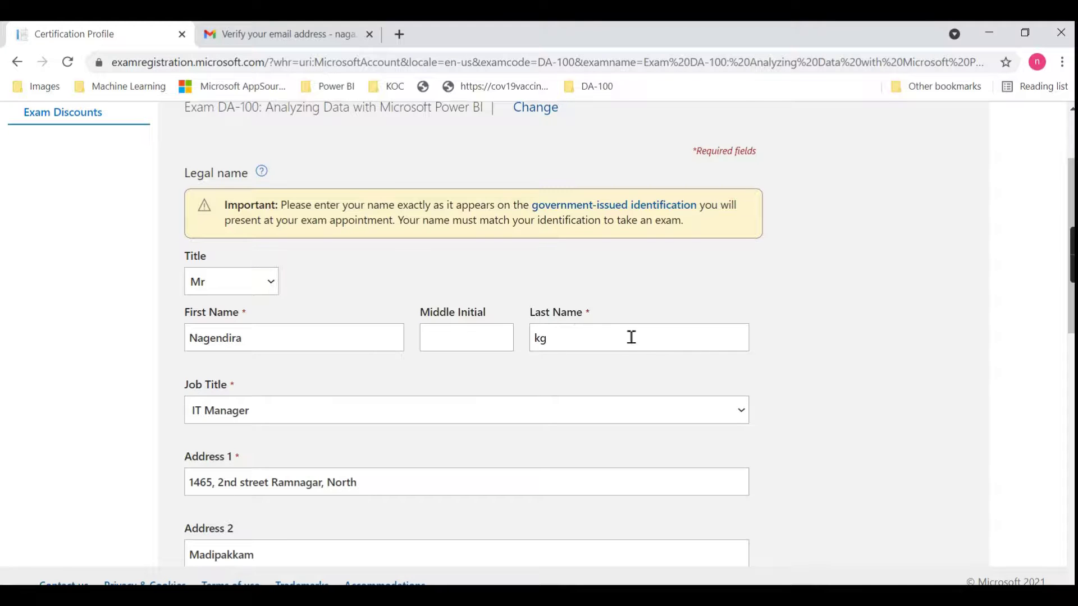
{"action": "scroll", "coordinate": [571, 344], "scroll_direction": "up", "scroll_amount": 1}
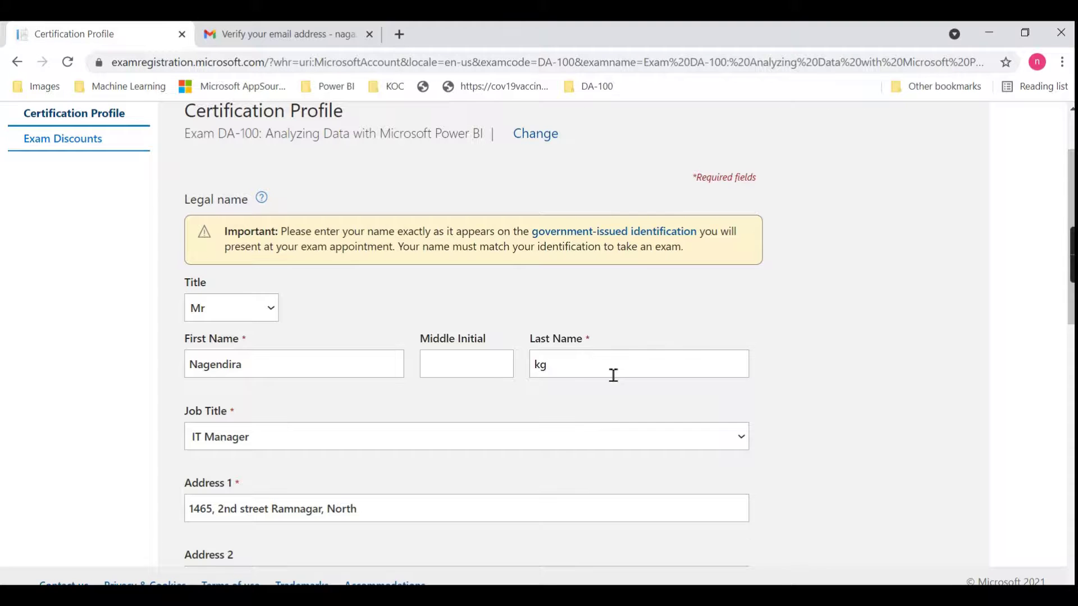
{"action": "scroll", "coordinate": [932, 362], "scroll_direction": "down", "scroll_amount": 4}
{"action": "scroll", "coordinate": [926, 381], "scroll_direction": "down", "scroll_amount": 8}
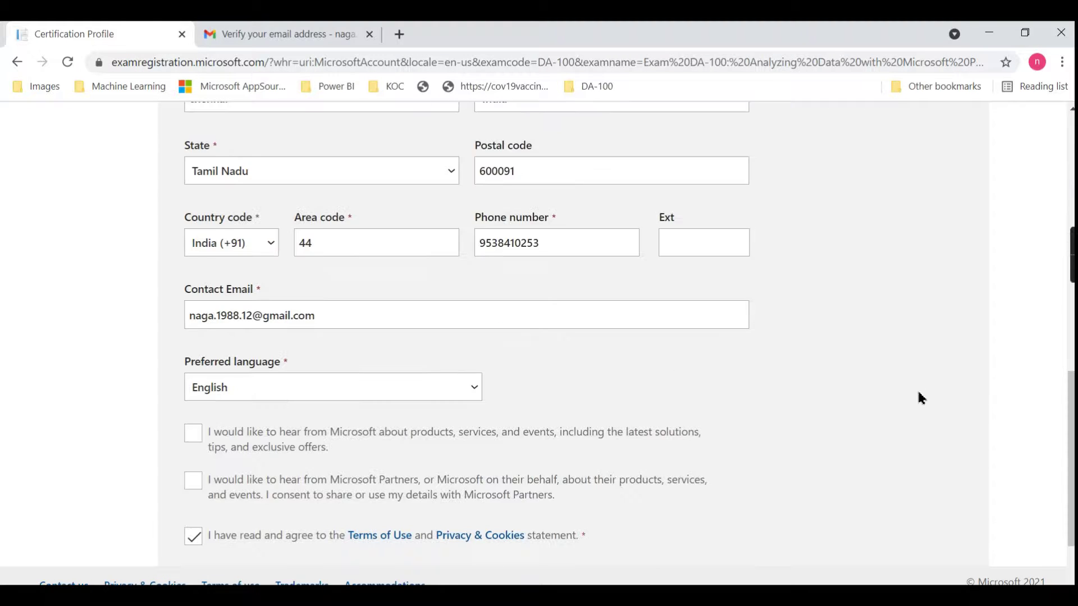
Resubmit the profile and confirm the legal name matches the identification
{"action": "left_click", "coordinate": [681, 519]}
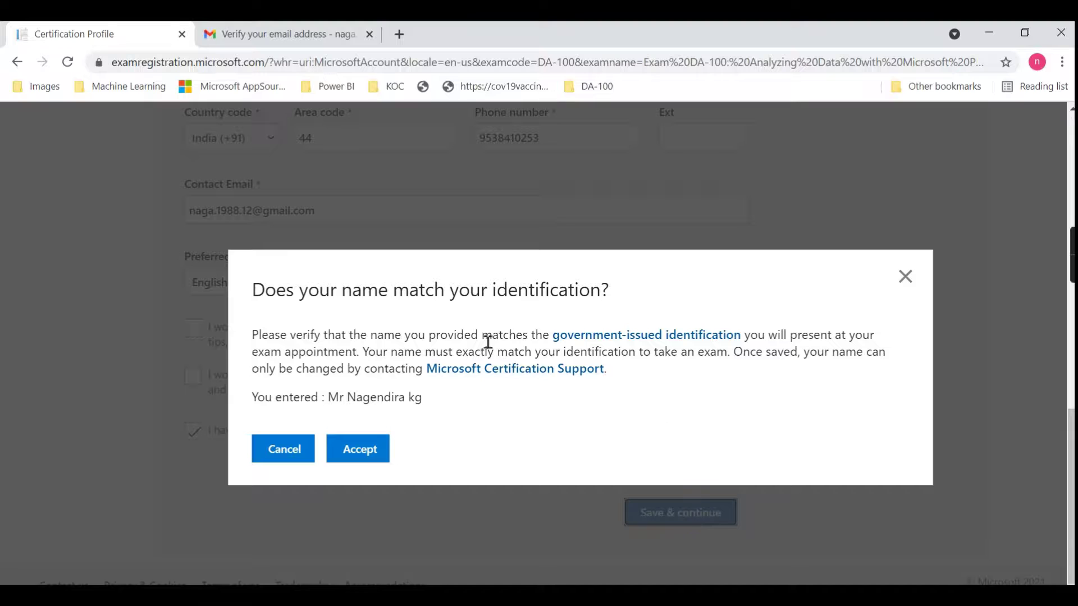
{"action": "left_click", "coordinate": [353, 459]}
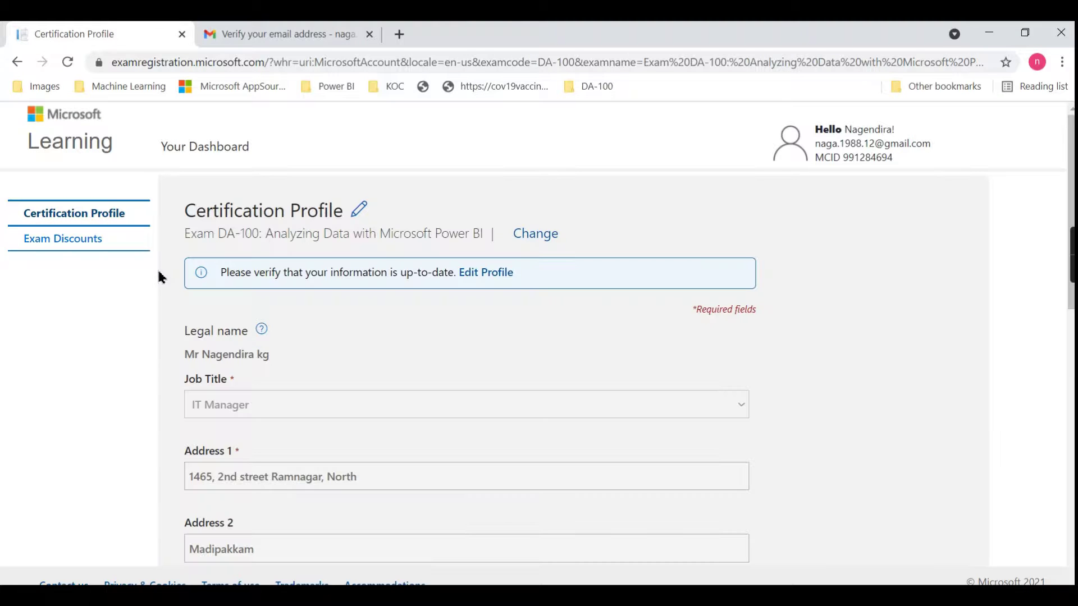
{"action": "scroll", "coordinate": [910, 301], "scroll_direction": "down", "scroll_amount": 4}
{"action": "scroll", "coordinate": [130, 291], "scroll_direction": "up", "scroll_amount": 4}
Pass the DA-100 Exam Discounts step via the profile's Continue and choose Schedule exam
{"action": "left_click", "coordinate": [72, 247]}
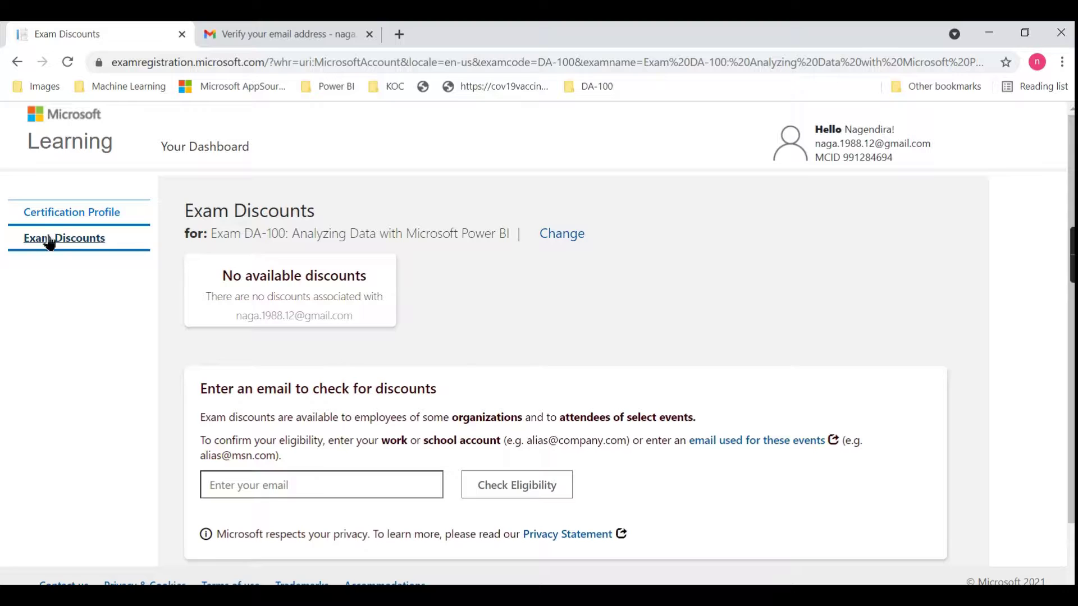
{"action": "left_click", "coordinate": [72, 218]}
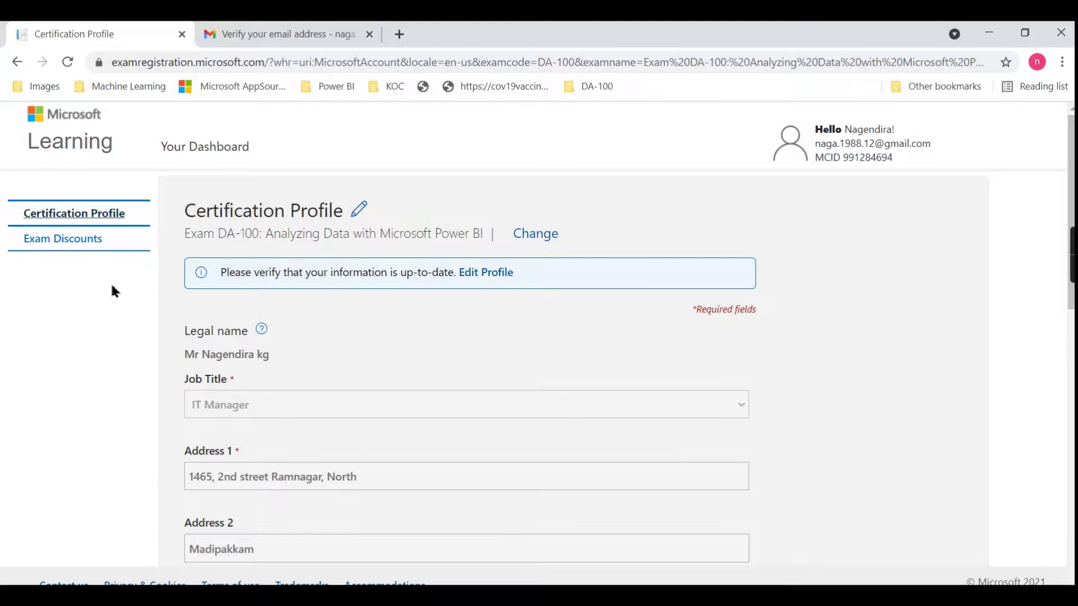
{"action": "scroll", "coordinate": [115, 292], "scroll_direction": "down", "scroll_amount": 1}
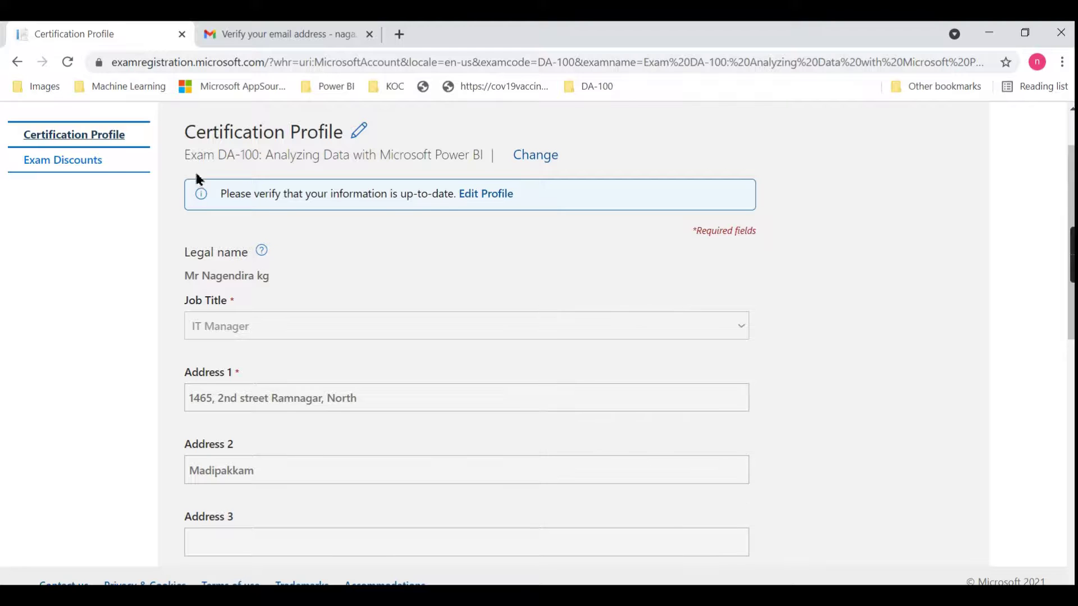
{"action": "scroll", "coordinate": [197, 179], "scroll_direction": "down", "scroll_amount": 10}
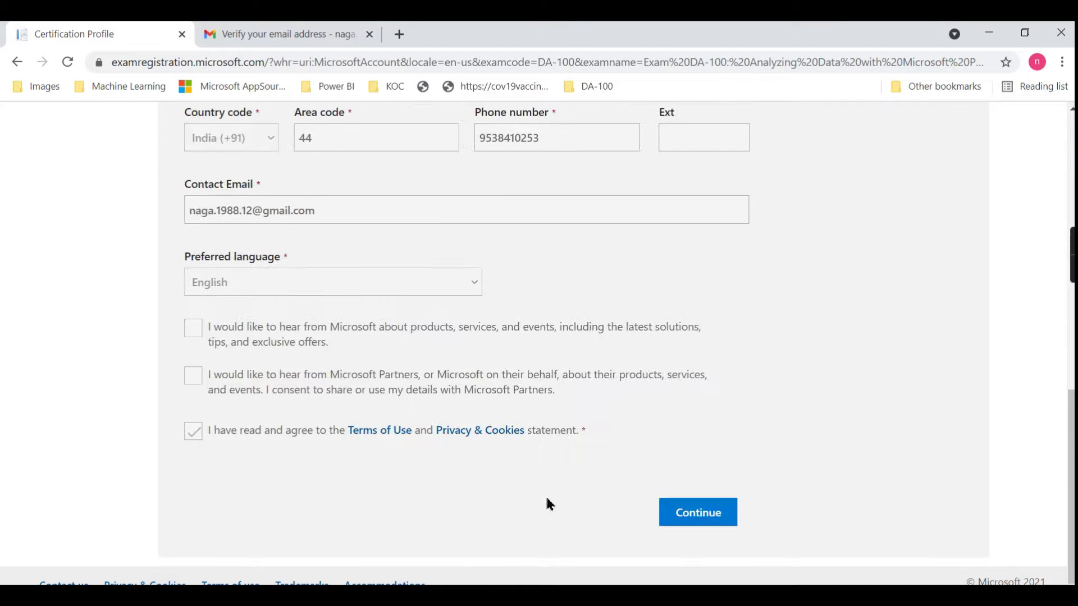
{"action": "left_click", "coordinate": [712, 517]}
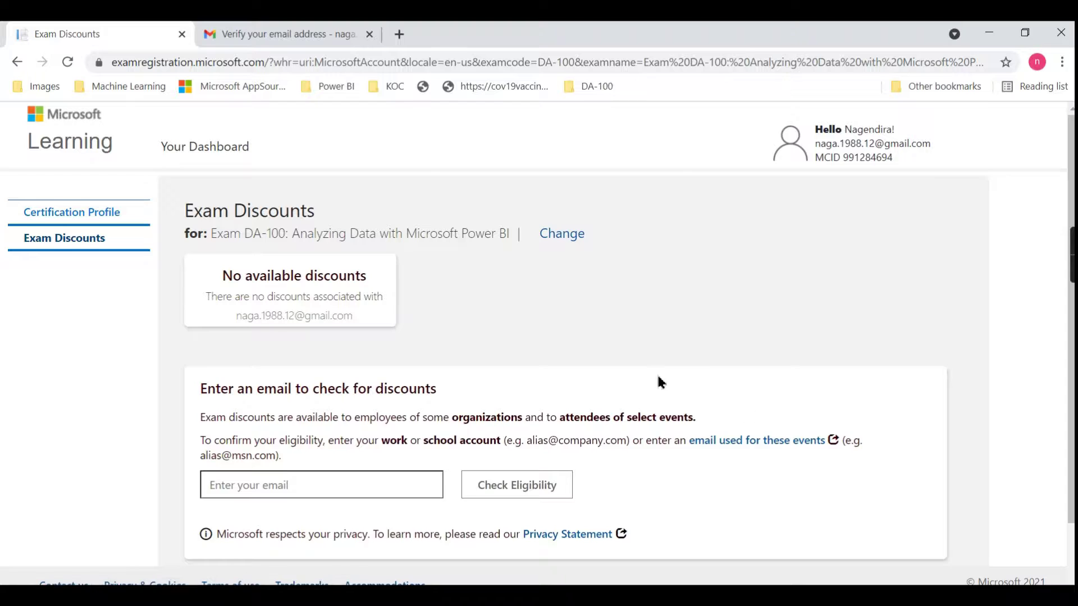
{"action": "scroll", "coordinate": [659, 382], "scroll_direction": "down", "scroll_amount": 1}
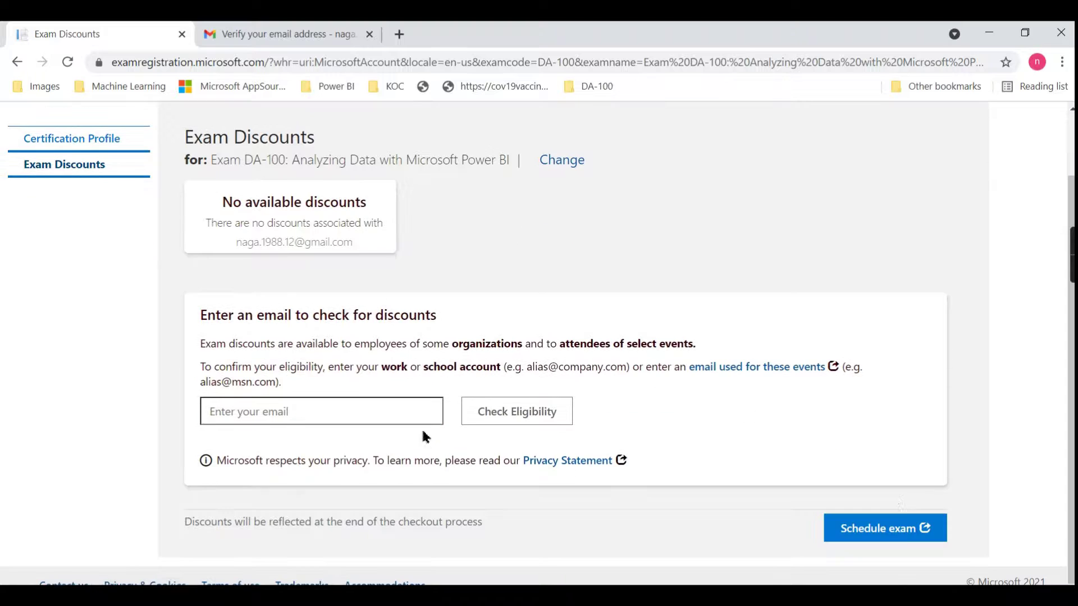
{"action": "left_click", "coordinate": [879, 538]}
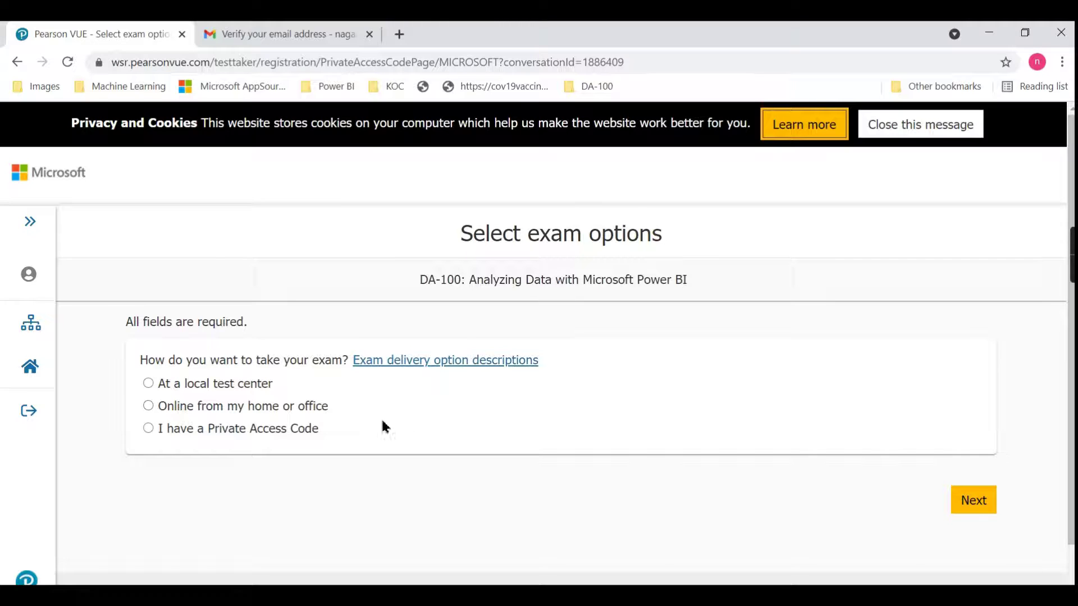
Choose to take DA-100 at a local test center, keeping English as the language
{"action": "left_click", "coordinate": [169, 386]}
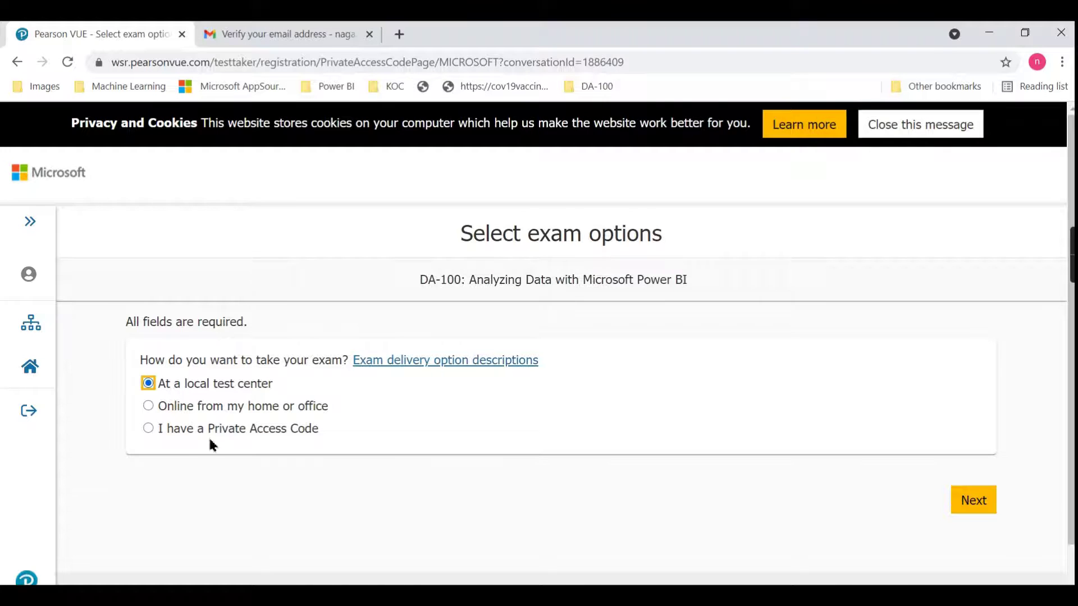
{"action": "left_click", "coordinate": [974, 501]}
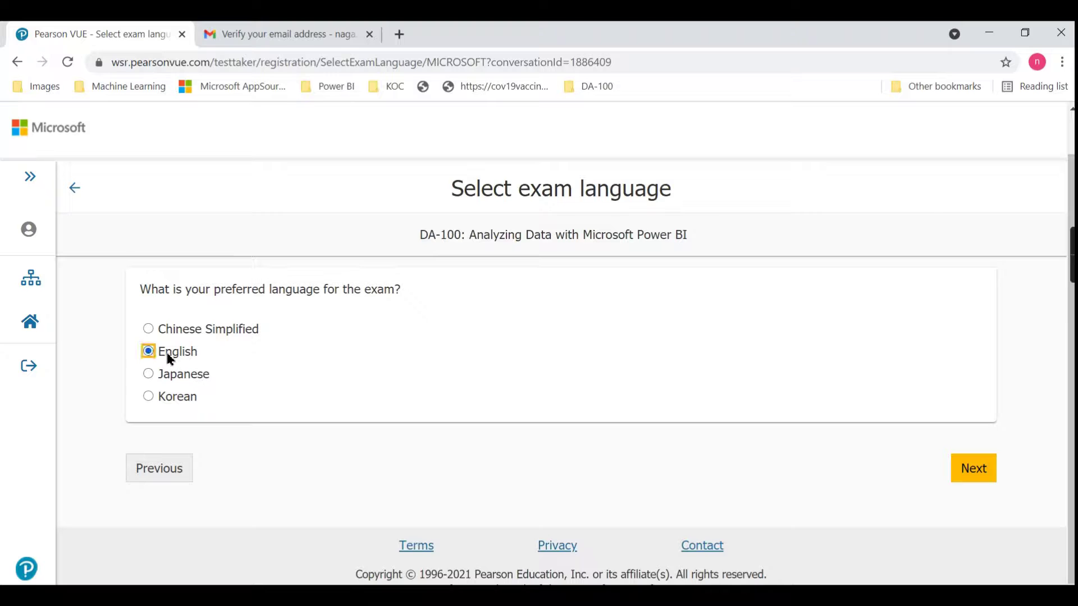
{"action": "left_click", "coordinate": [989, 462]}
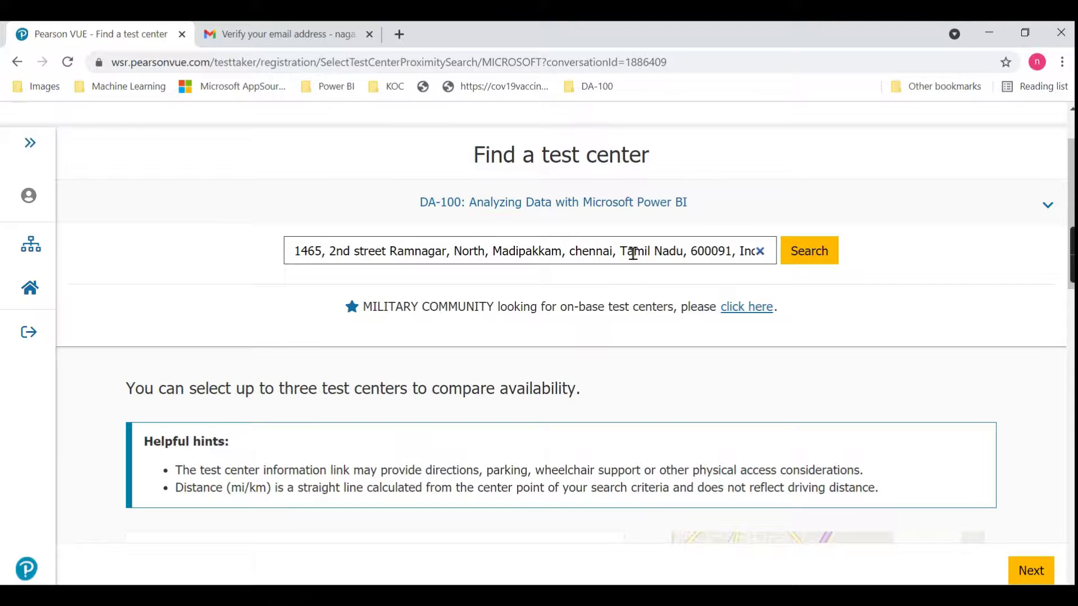
Select Eclipse Software Solutions as the test center and continue to the calendar
{"action": "scroll", "coordinate": [942, 317], "scroll_direction": "down", "scroll_amount": 5}
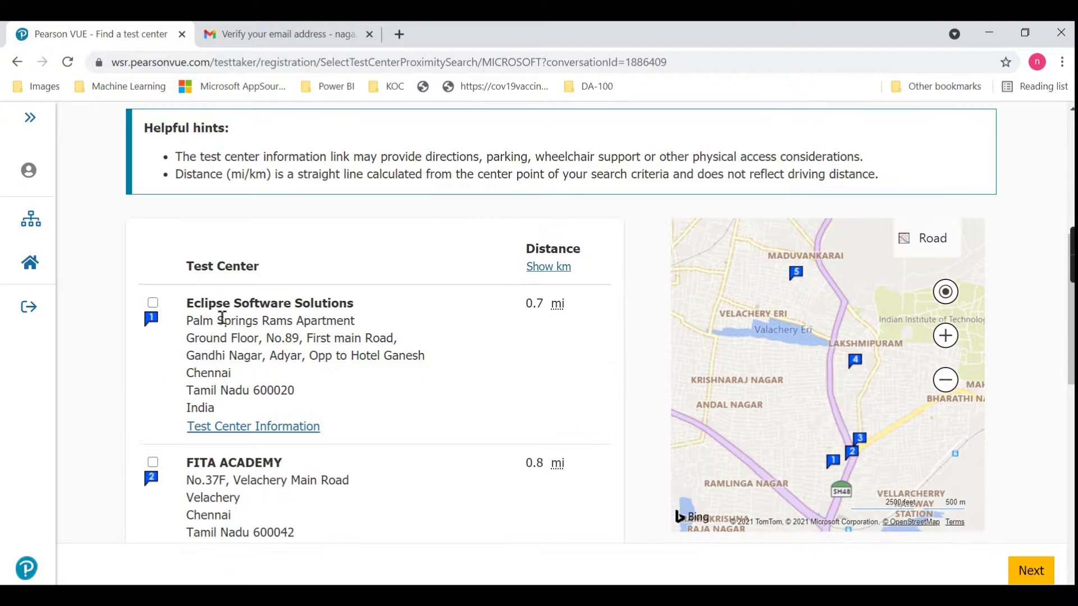
{"action": "scroll", "coordinate": [390, 354], "scroll_direction": "down", "scroll_amount": 1}
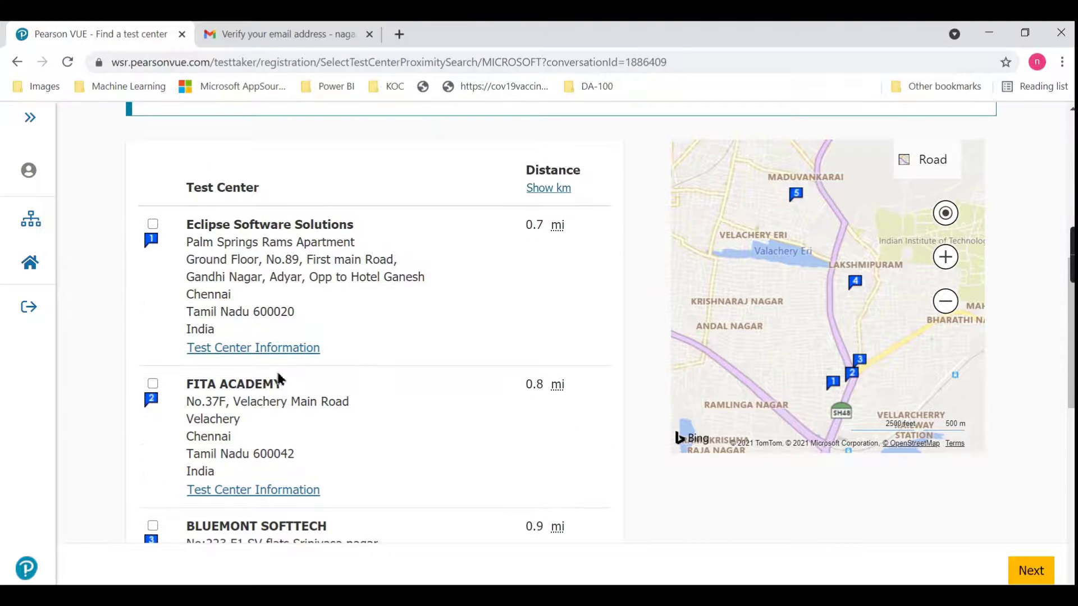
{"action": "scroll", "coordinate": [348, 401], "scroll_direction": "down", "scroll_amount": 1}
{"action": "scroll", "coordinate": [349, 319], "scroll_direction": "up", "scroll_amount": 1}
{"action": "left_click", "coordinate": [153, 224]}
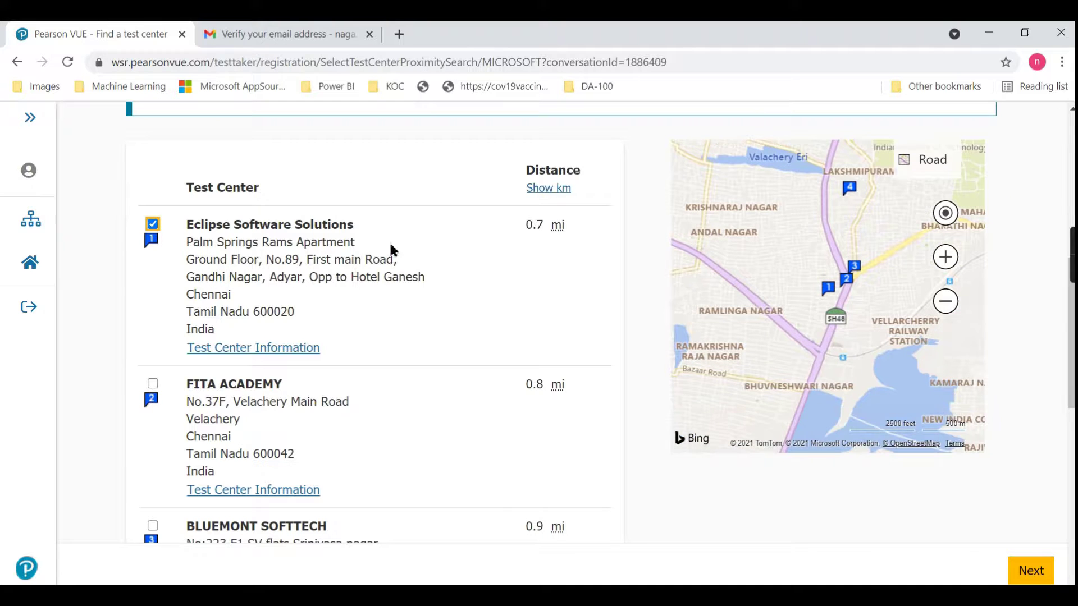
{"action": "scroll", "coordinate": [357, 277], "scroll_direction": "down", "scroll_amount": 3}
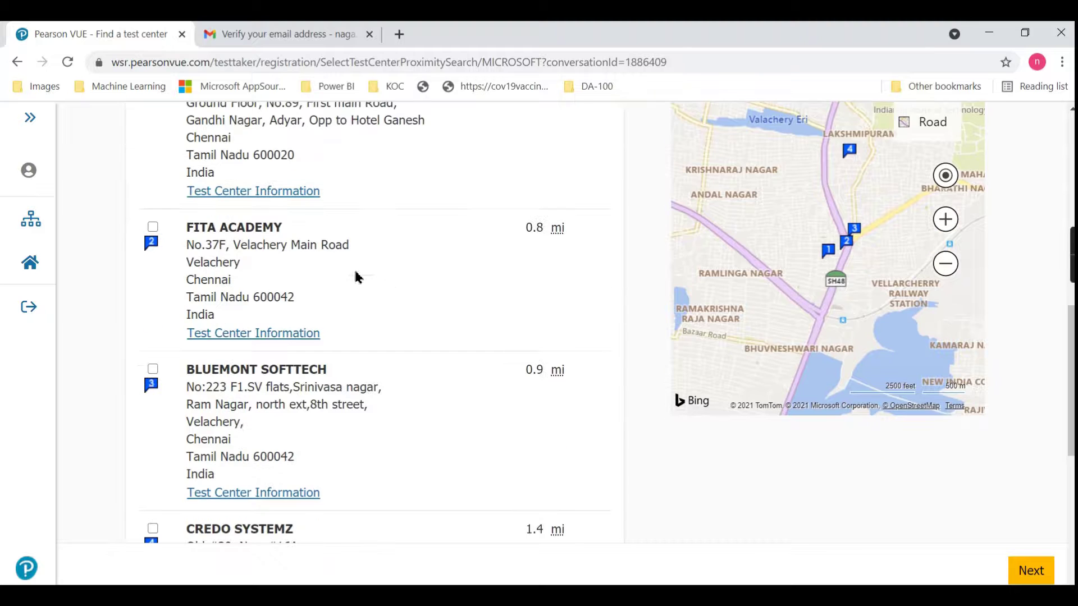
{"action": "scroll", "coordinate": [477, 312], "scroll_direction": "down", "scroll_amount": 6}
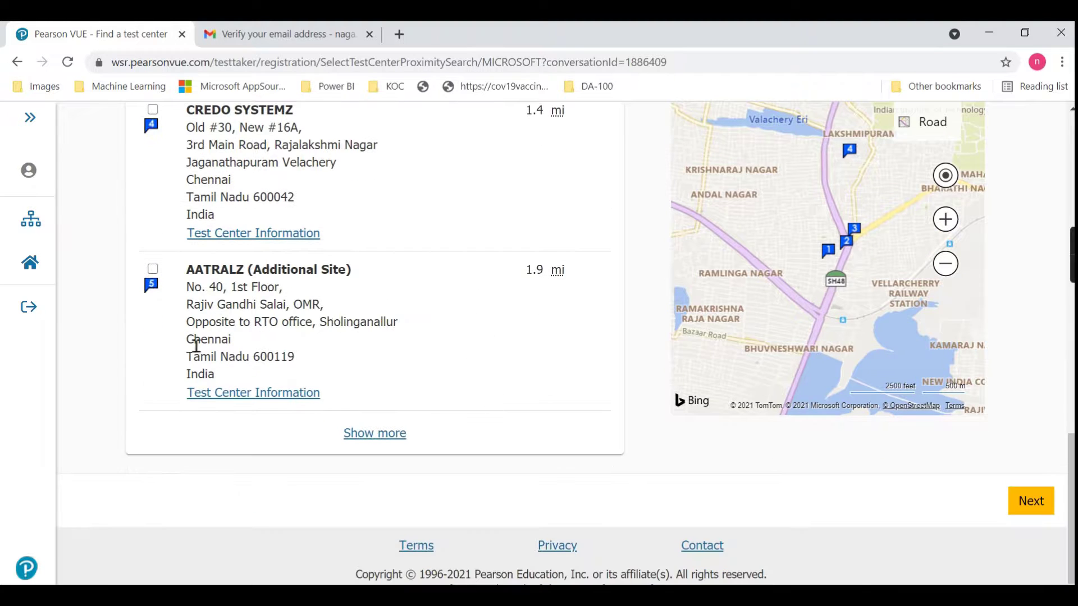
{"action": "left_click", "coordinate": [1020, 500]}
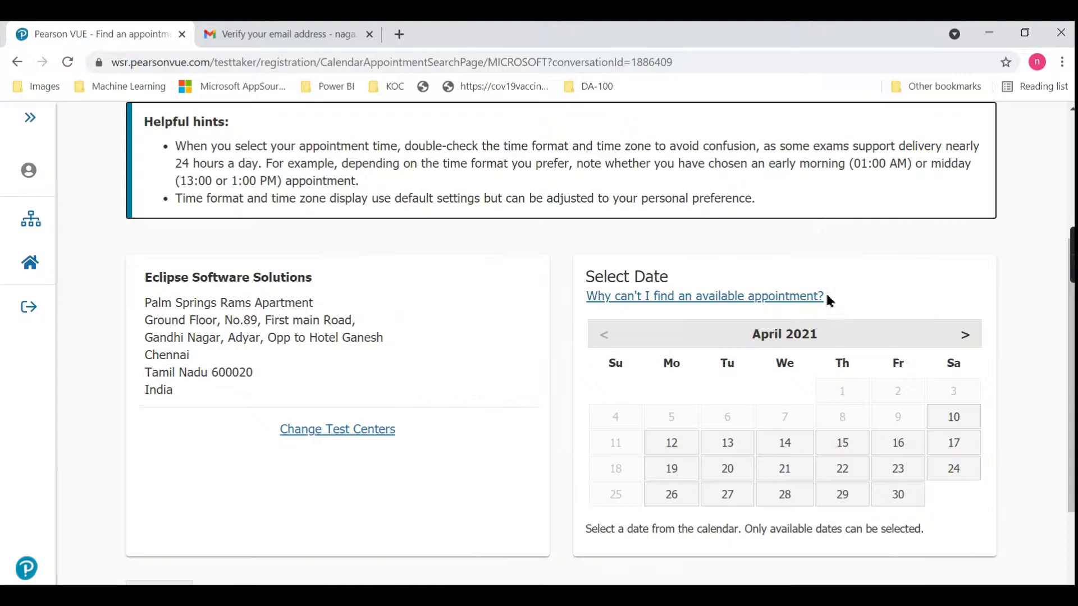
Browse the April 2021 calendar, first trying Wednesday, April 14
{"action": "scroll", "coordinate": [134, 293], "scroll_direction": "up", "scroll_amount": 1}
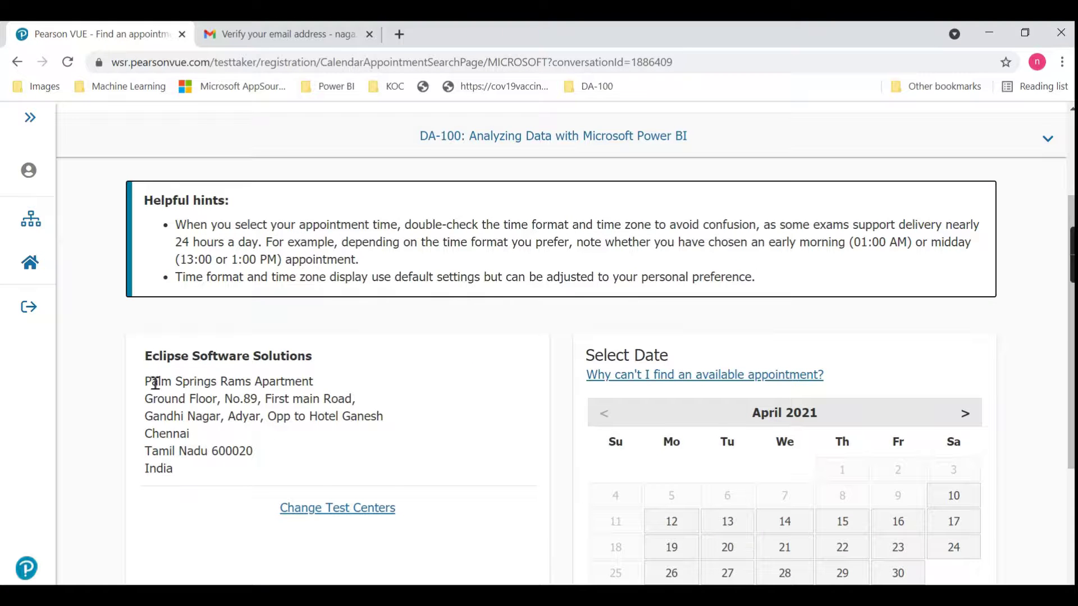
{"action": "scroll", "coordinate": [961, 465], "scroll_direction": "down", "scroll_amount": 1}
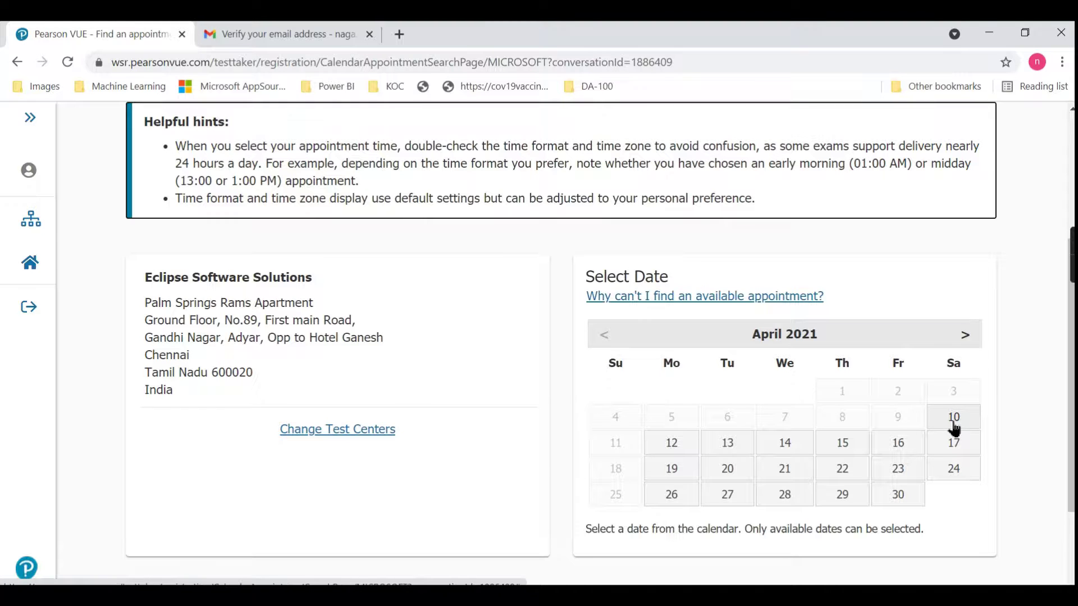
{"action": "left_click", "coordinate": [802, 449]}
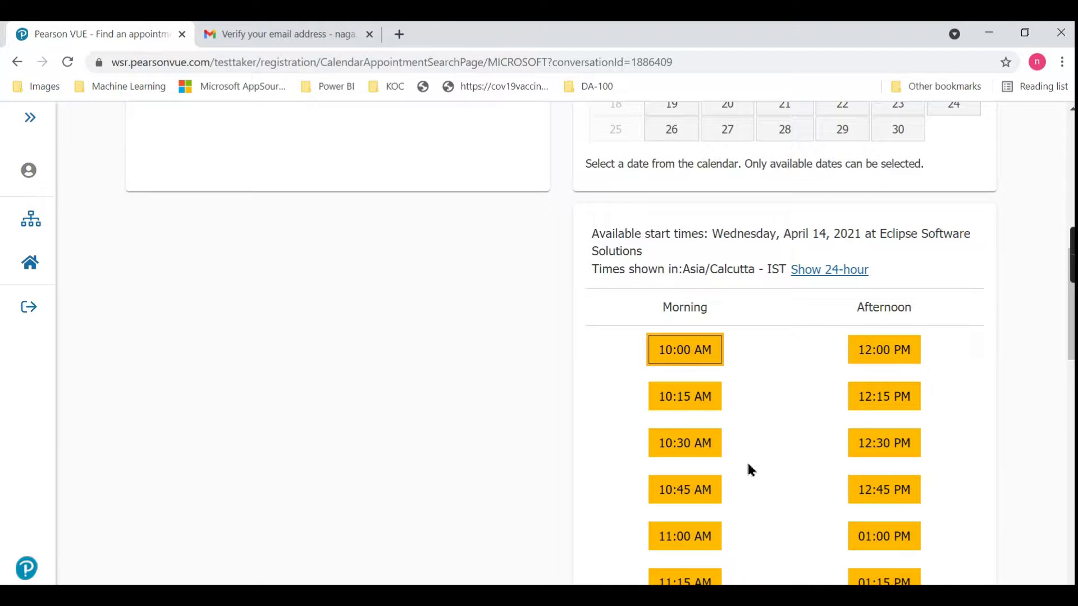
{"action": "scroll", "coordinate": [748, 469], "scroll_direction": "down", "scroll_amount": 7}
{"action": "scroll", "coordinate": [740, 486], "scroll_direction": "up", "scroll_amount": 4}
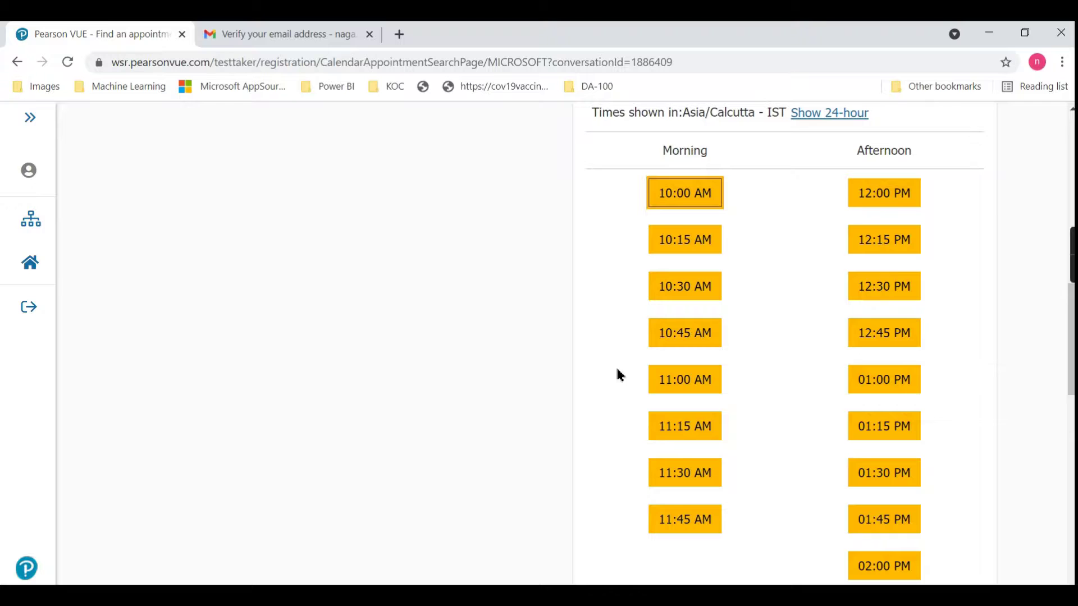
{"action": "scroll", "coordinate": [751, 440], "scroll_direction": "up", "scroll_amount": 7}
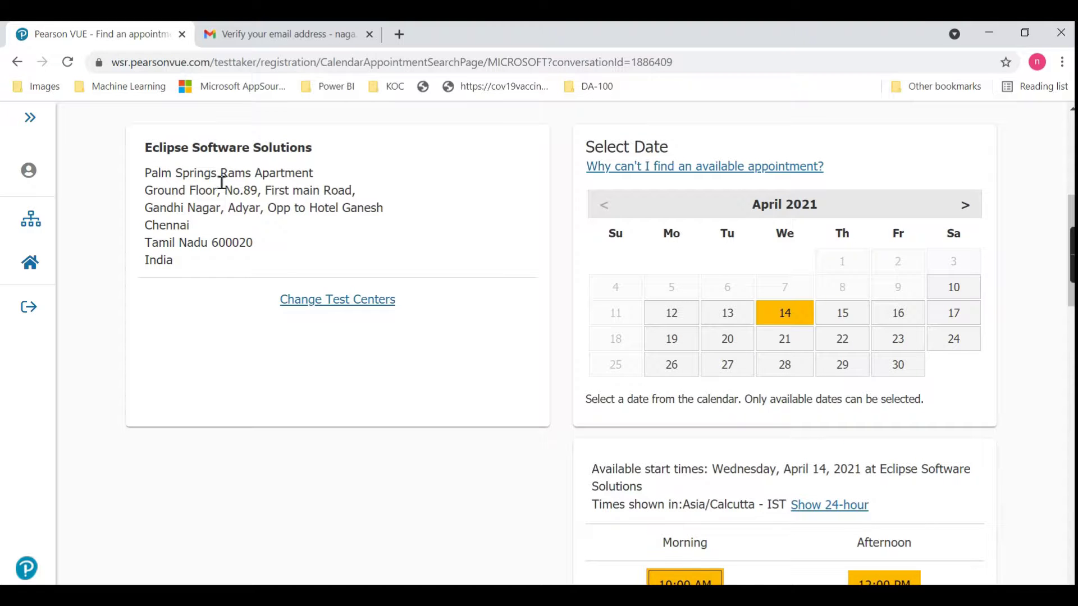
{"action": "scroll", "coordinate": [764, 538], "scroll_direction": "down", "scroll_amount": 1}
{"action": "scroll", "coordinate": [774, 552], "scroll_direction": "down", "scroll_amount": 3}
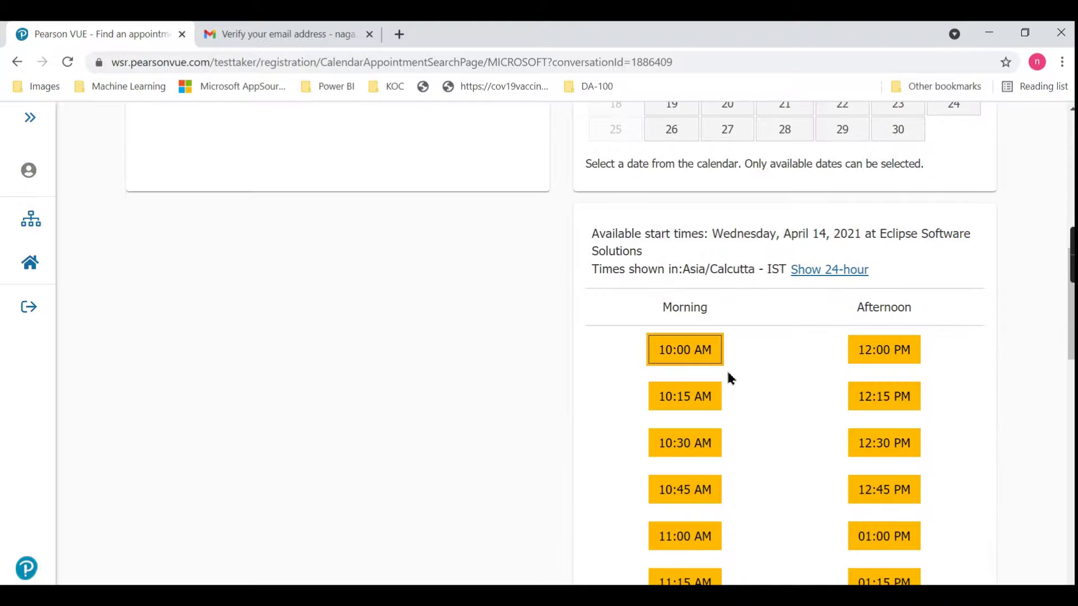
{"action": "scroll", "coordinate": [753, 511], "scroll_direction": "down", "scroll_amount": 3}
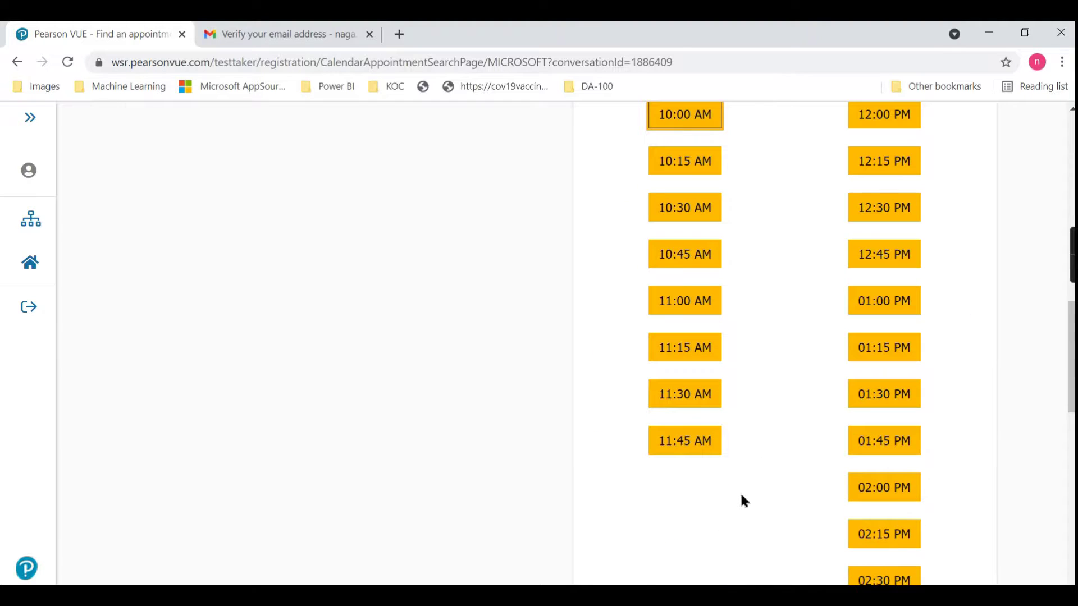
{"action": "scroll", "coordinate": [740, 494], "scroll_direction": "up", "scroll_amount": 3}
{"action": "scroll", "coordinate": [822, 482], "scroll_direction": "up", "scroll_amount": 2}
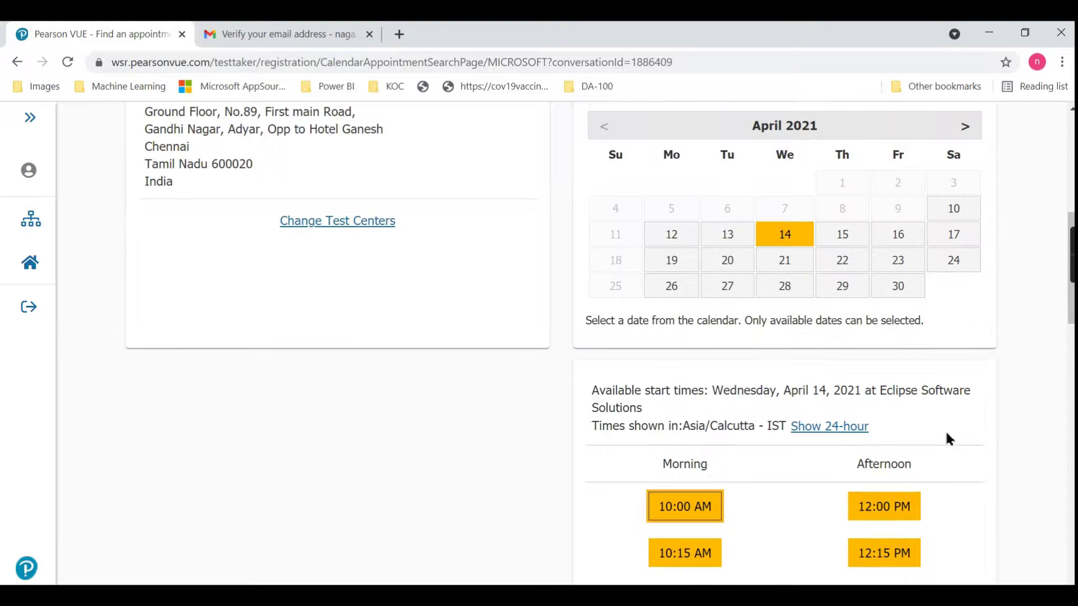
{"action": "scroll", "coordinate": [955, 522], "scroll_direction": "down", "scroll_amount": 9}
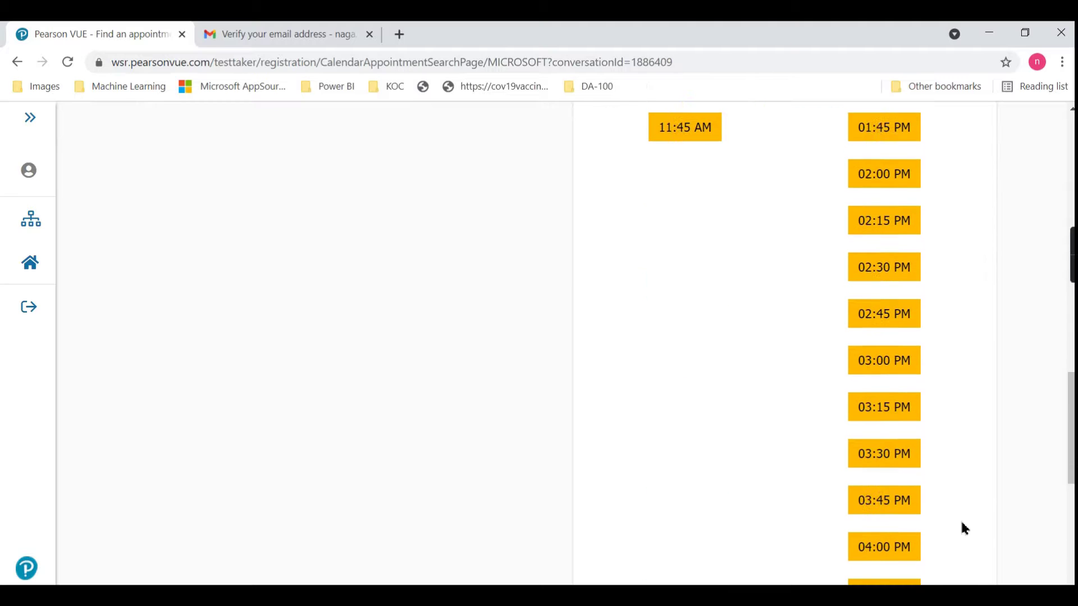
{"action": "scroll", "coordinate": [876, 514], "scroll_direction": "up", "scroll_amount": 1}
{"action": "scroll", "coordinate": [966, 397], "scroll_direction": "up", "scroll_amount": 3}
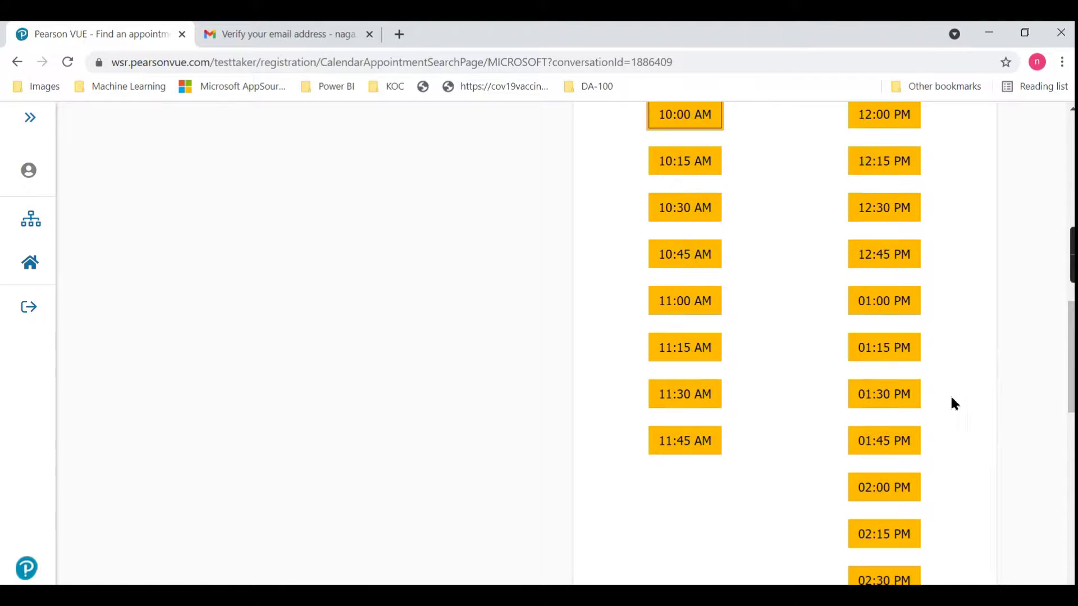
{"action": "scroll", "coordinate": [752, 245], "scroll_direction": "up", "scroll_amount": 2}
{"action": "scroll", "coordinate": [738, 267], "scroll_direction": "up", "scroll_amount": 2}
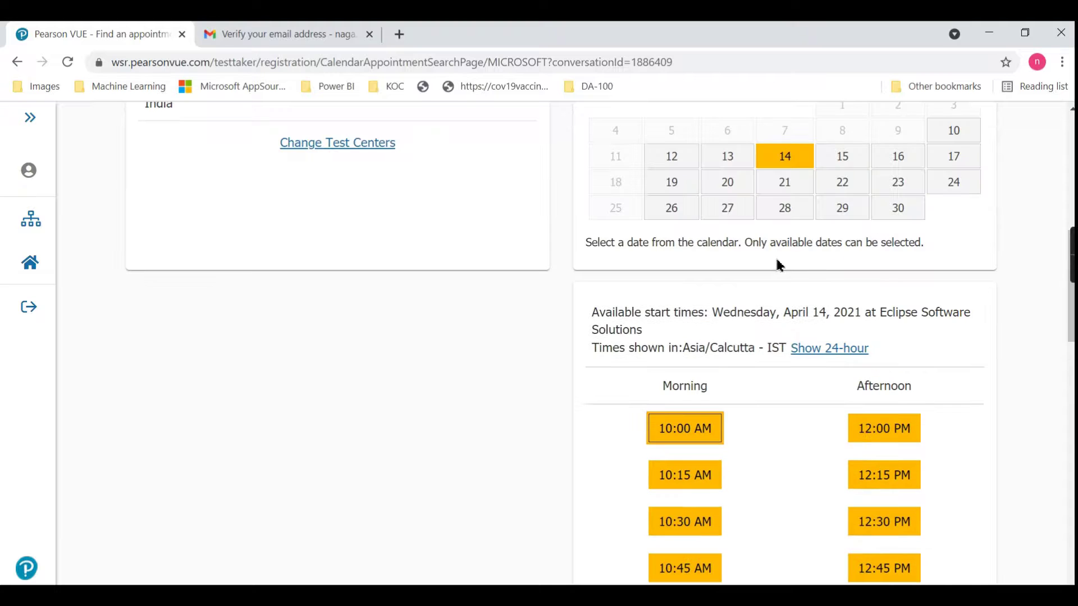
Pick Saturday, April 10 and book the 11:00 AM start time
{"action": "left_click", "coordinate": [957, 135]}
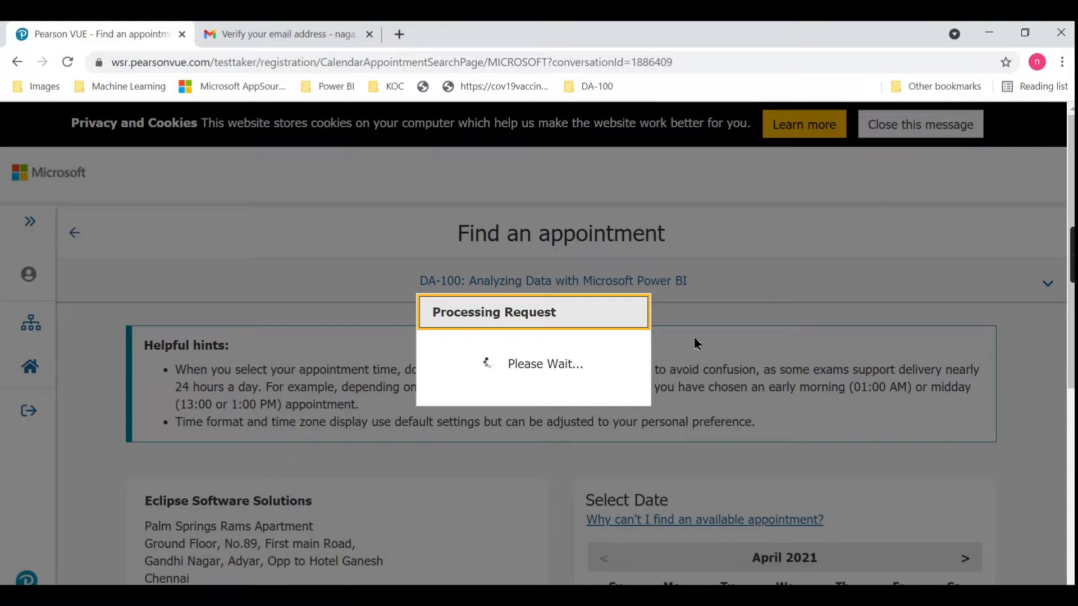
{"action": "scroll", "coordinate": [772, 318], "scroll_direction": "down", "scroll_amount": 8}
{"action": "scroll", "coordinate": [917, 441], "scroll_direction": "down", "scroll_amount": 5}
{"action": "scroll", "coordinate": [915, 393], "scroll_direction": "up", "scroll_amount": 15}
{"action": "scroll", "coordinate": [775, 280], "scroll_direction": "up", "scroll_amount": 3}
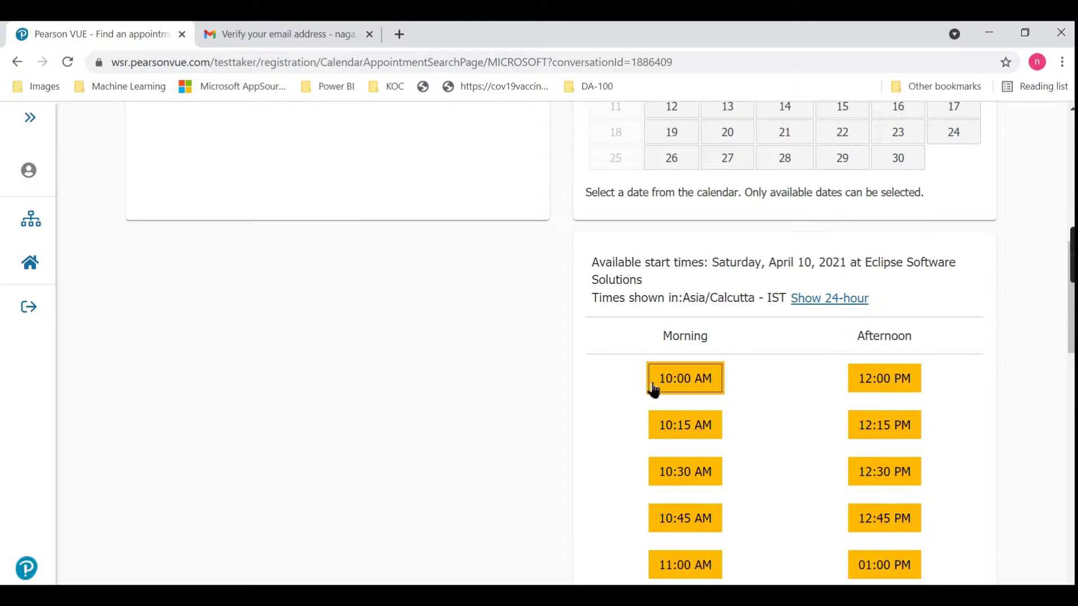
{"action": "scroll", "coordinate": [842, 456], "scroll_direction": "down", "scroll_amount": 1}
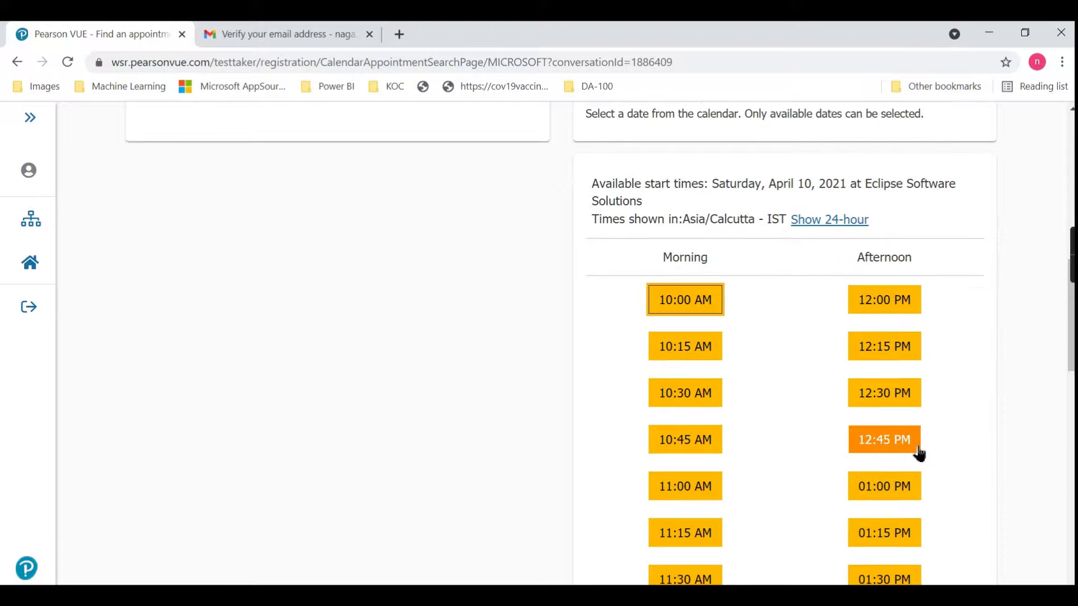
{"action": "scroll", "coordinate": [729, 511], "scroll_direction": "down", "scroll_amount": 2}
{"action": "left_click", "coordinate": [700, 396]}
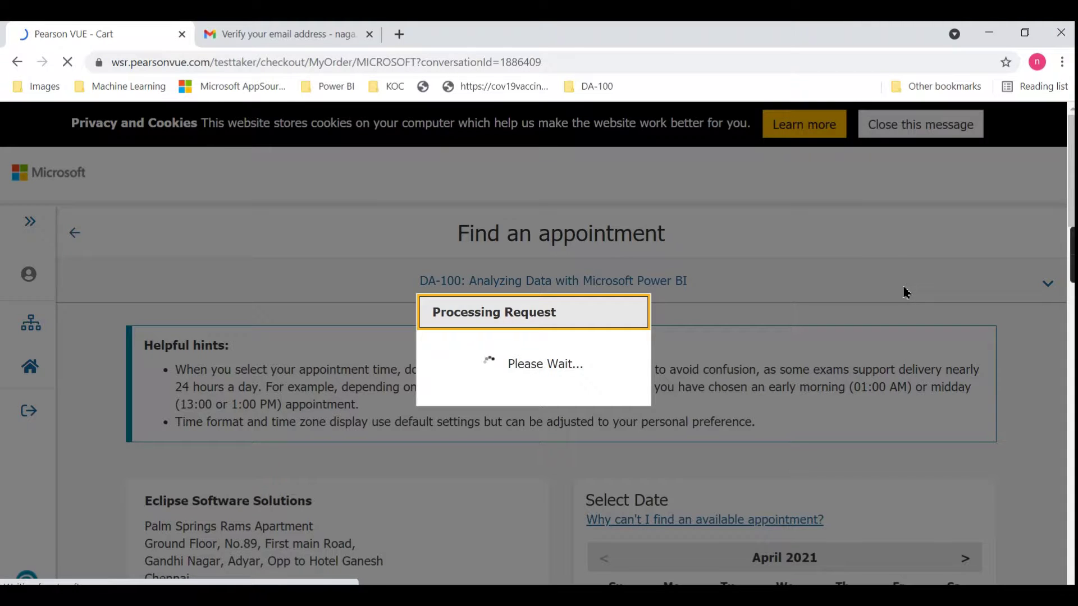
Review the INR 5664.00 cart and proceed to checkout
{"action": "scroll", "coordinate": [251, 422], "scroll_direction": "down", "scroll_amount": 4}
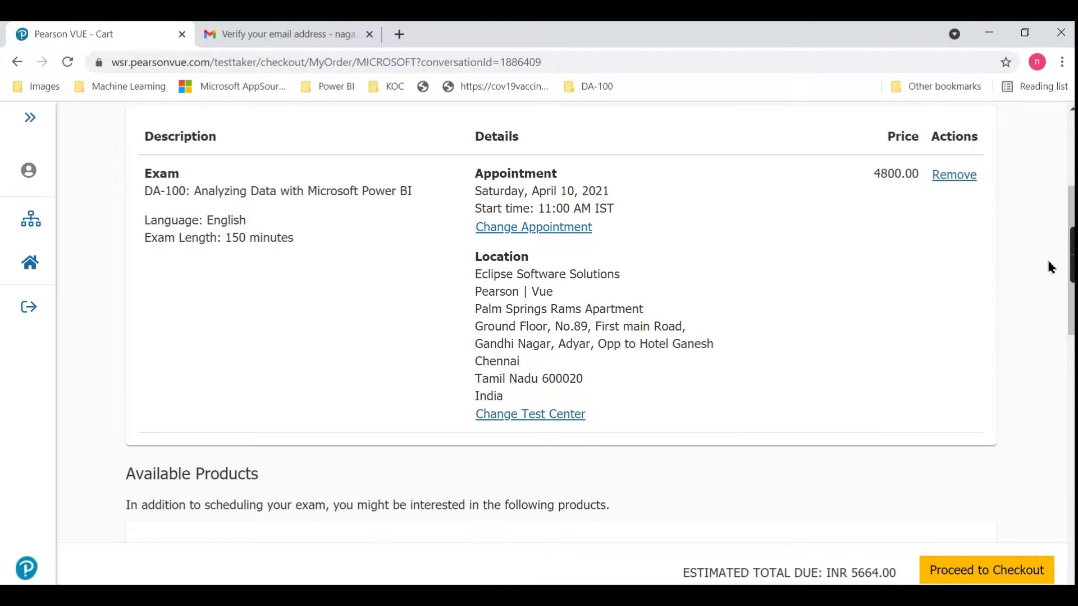
{"action": "scroll", "coordinate": [1048, 264], "scroll_direction": "down", "scroll_amount": 1}
{"action": "scroll", "coordinate": [430, 420], "scroll_direction": "down", "scroll_amount": 4}
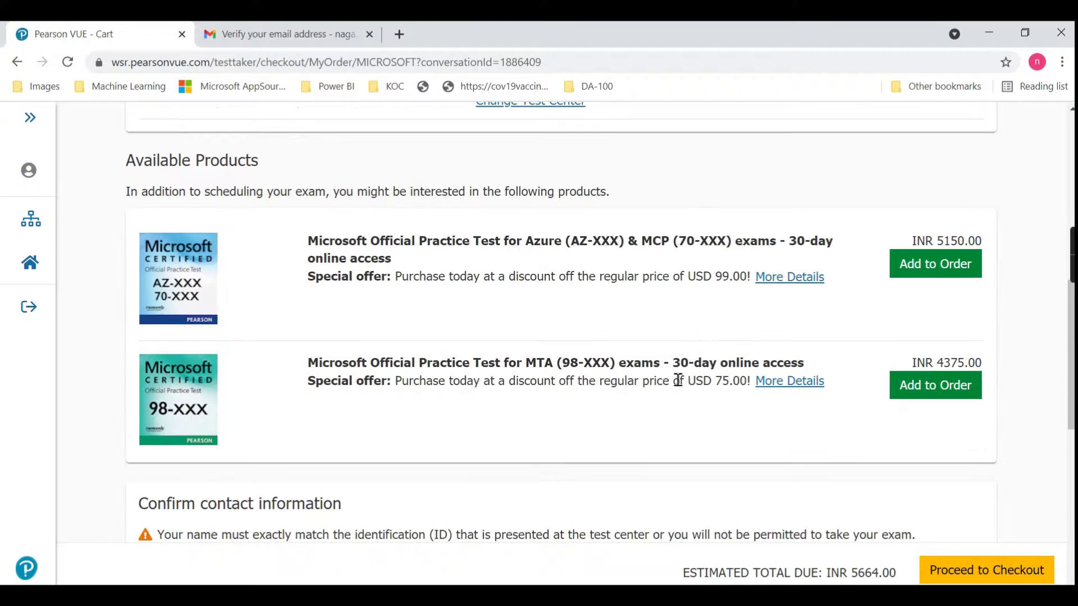
{"action": "scroll", "coordinate": [856, 174], "scroll_direction": "up", "scroll_amount": 5}
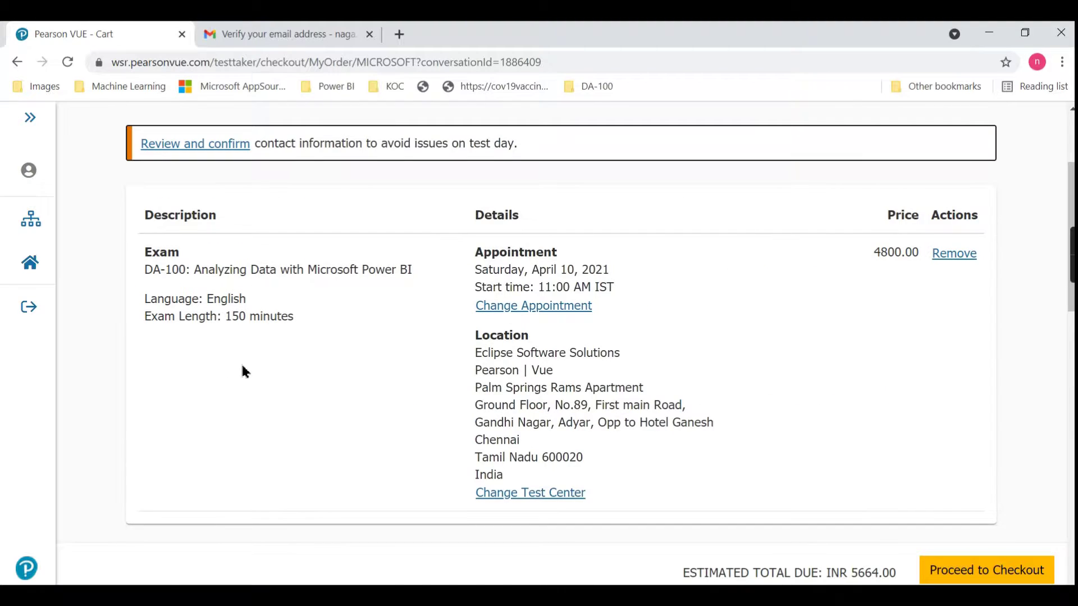
{"action": "scroll", "coordinate": [432, 419], "scroll_direction": "down", "scroll_amount": 5}
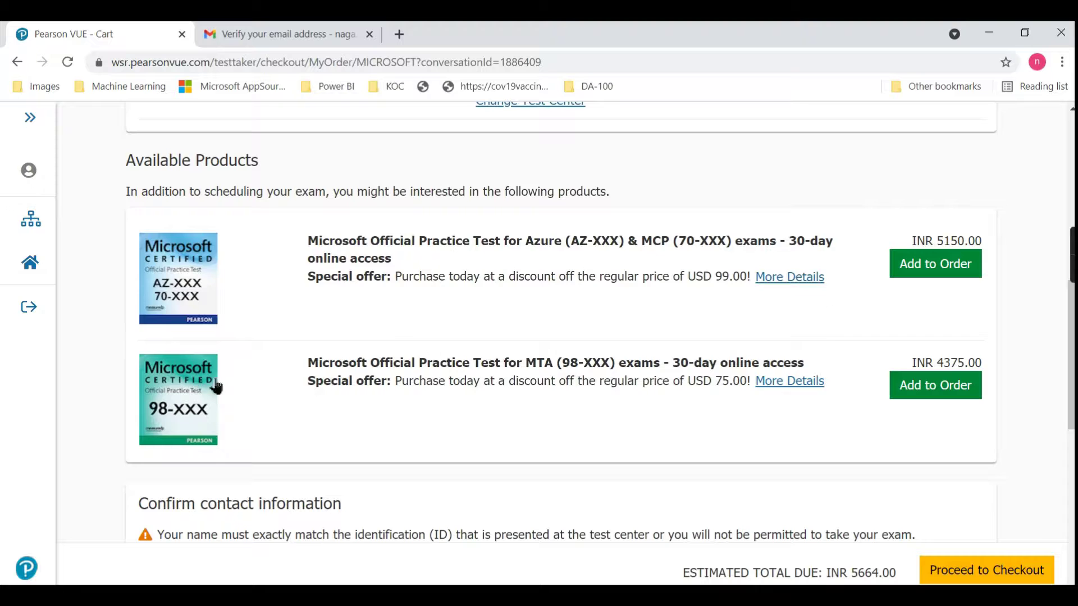
{"action": "scroll", "coordinate": [424, 373], "scroll_direction": "down", "scroll_amount": 6}
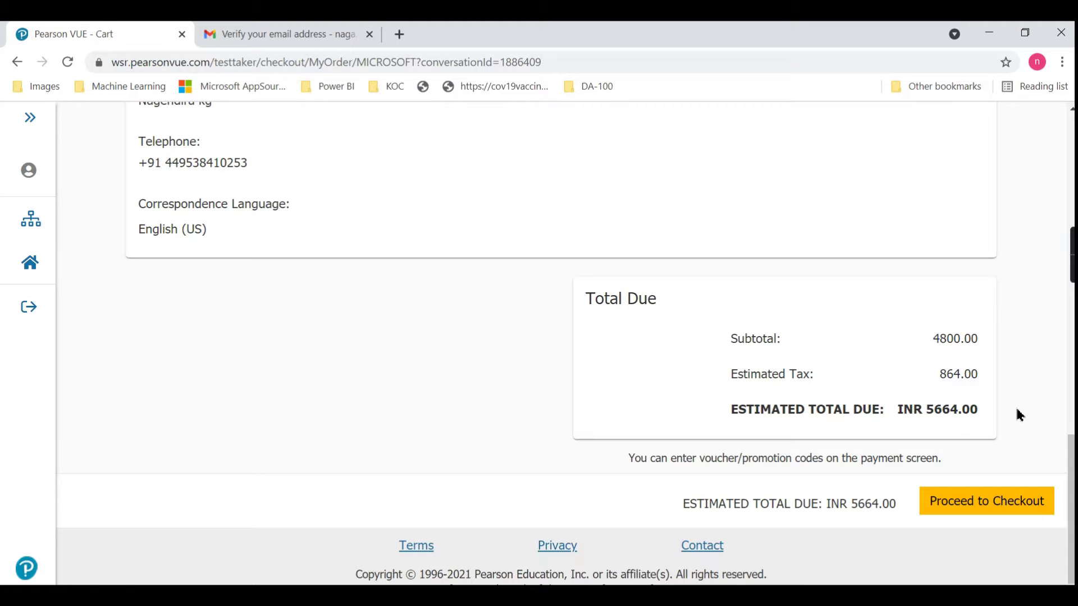
{"action": "scroll", "coordinate": [1022, 442], "scroll_direction": "up", "scroll_amount": 15}
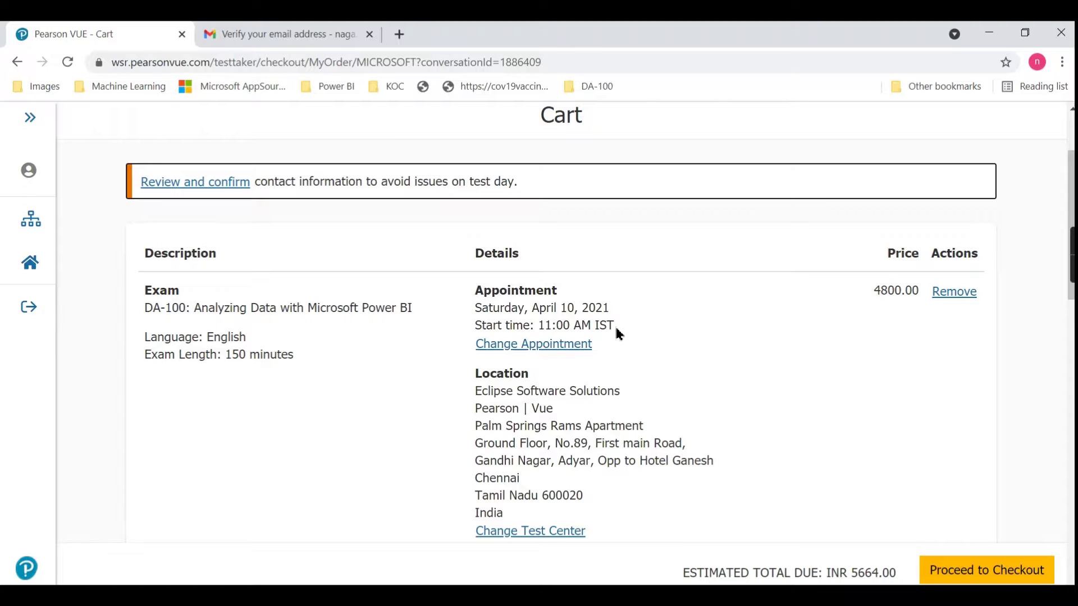
{"action": "scroll", "coordinate": [645, 424], "scroll_direction": "down", "scroll_amount": 3}
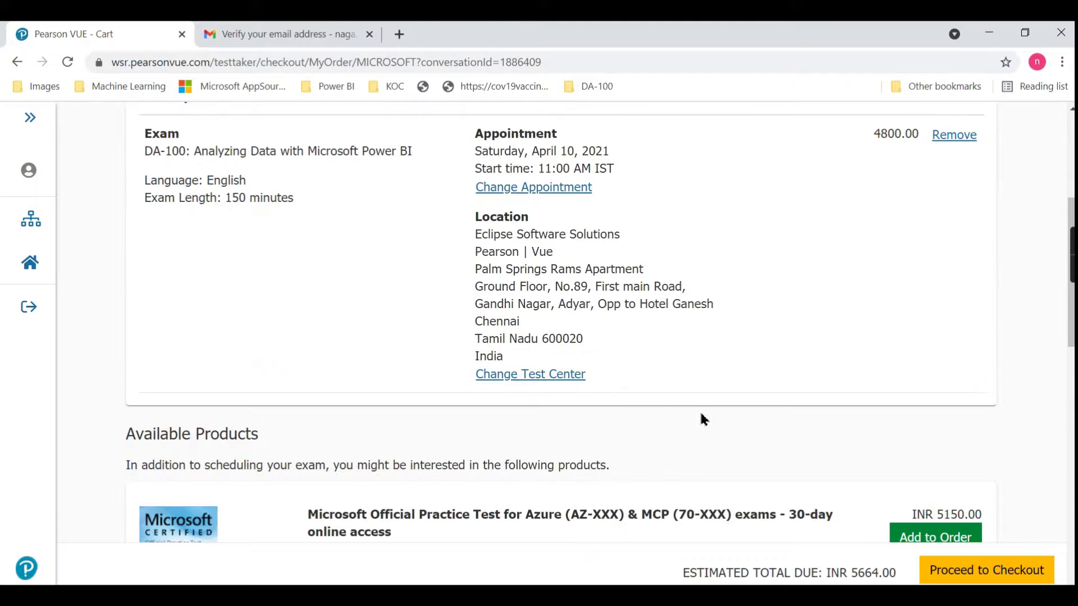
{"action": "scroll", "coordinate": [750, 427], "scroll_direction": "down", "scroll_amount": 7}
{"action": "left_click", "coordinate": [1001, 570]}
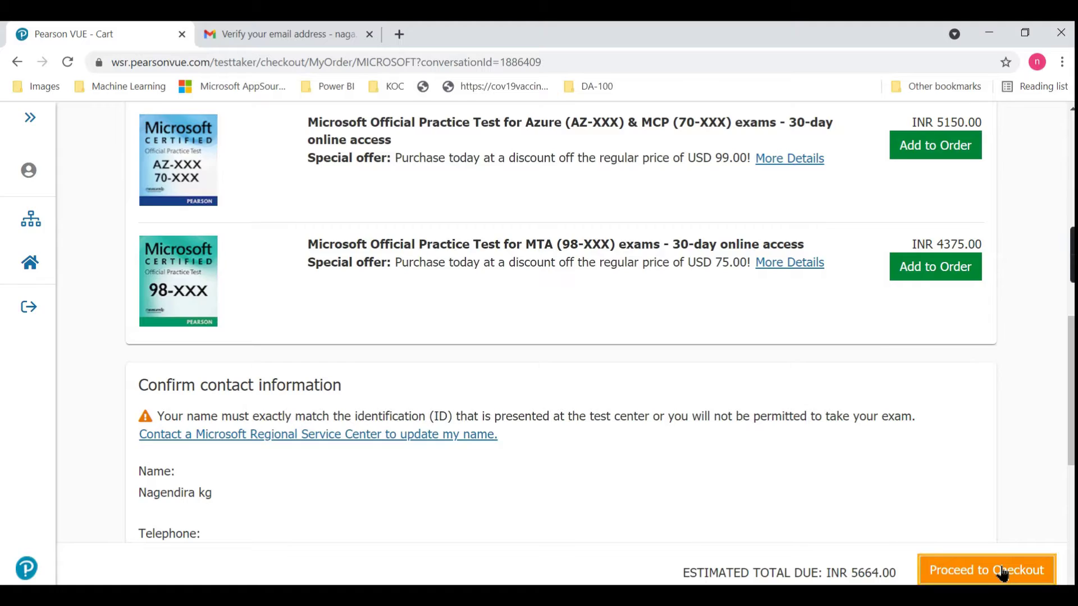
Accept the appointment policies to continue to payment
{"action": "scroll", "coordinate": [288, 331], "scroll_direction": "down", "scroll_amount": 5}
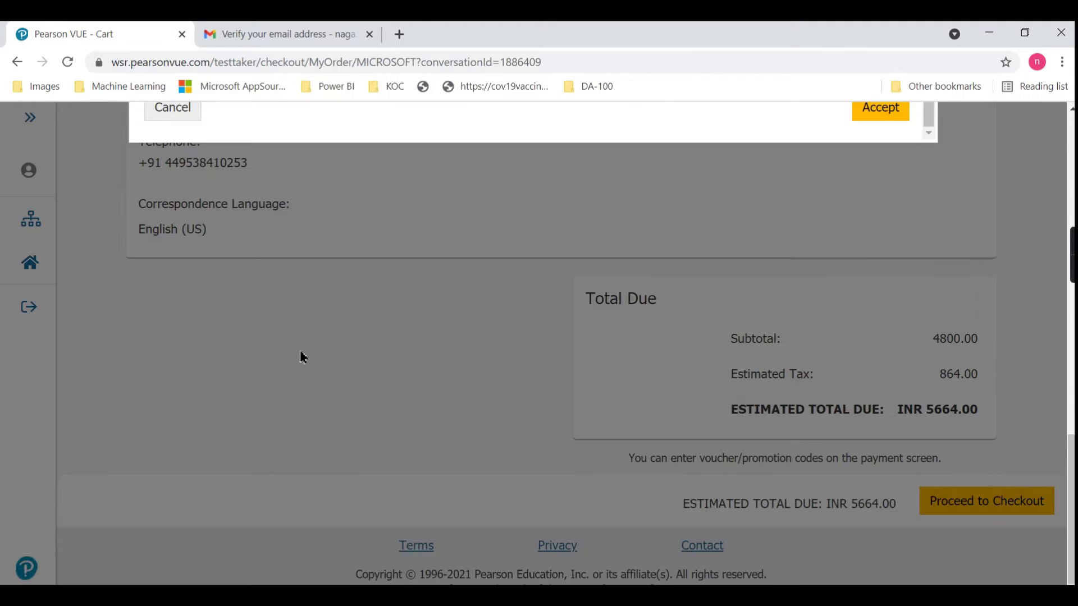
{"action": "scroll", "coordinate": [275, 253], "scroll_direction": "up", "scroll_amount": 5}
{"action": "scroll", "coordinate": [729, 241], "scroll_direction": "down", "scroll_amount": 10}
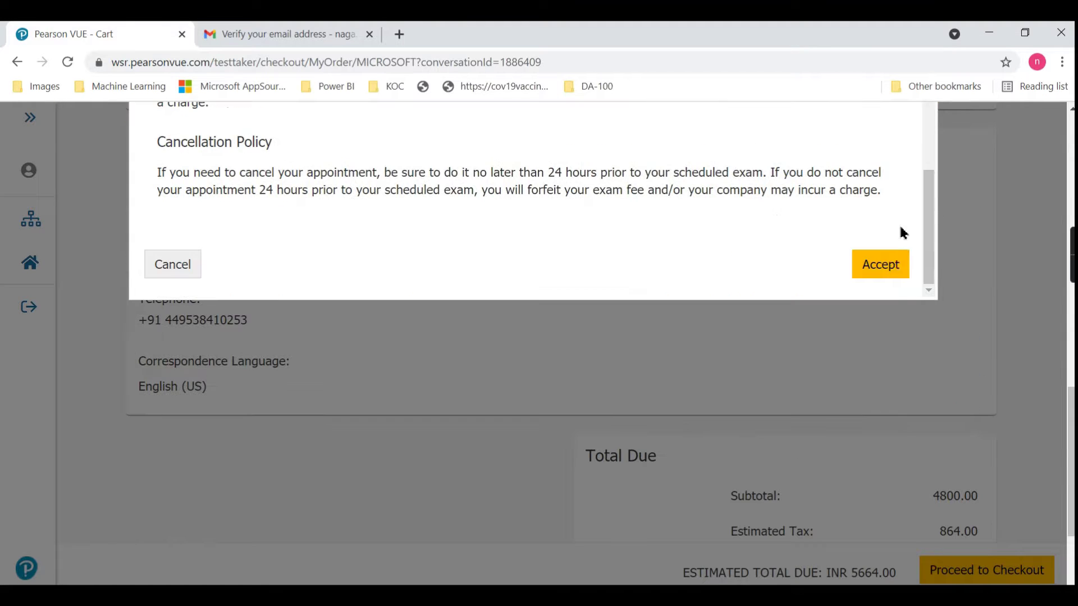
{"action": "left_click", "coordinate": [890, 266]}
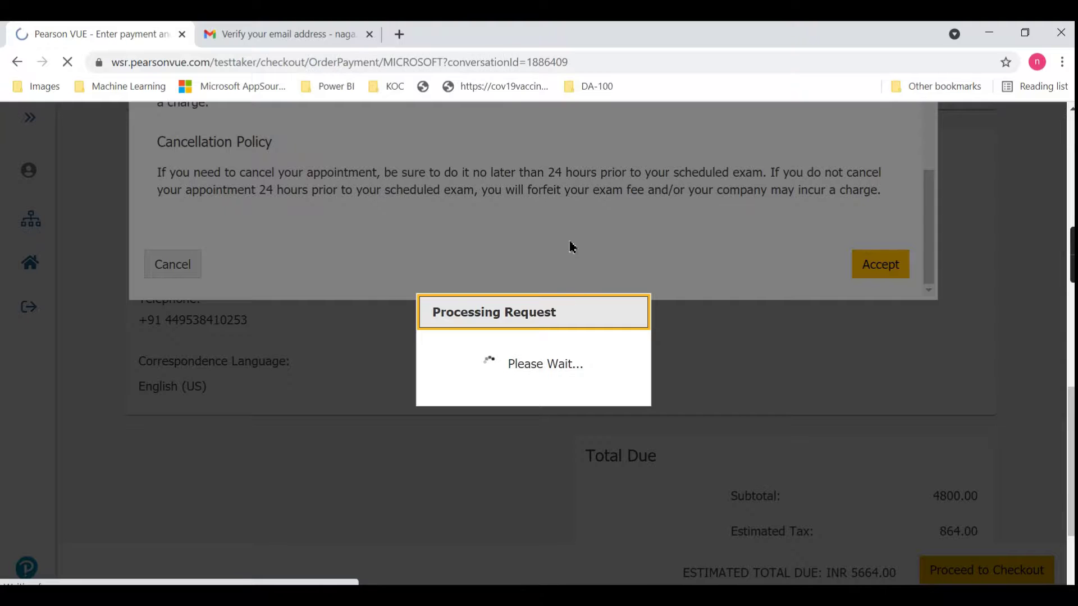
{"action": "scroll", "coordinate": [712, 314], "scroll_direction": "down", "scroll_amount": 7}
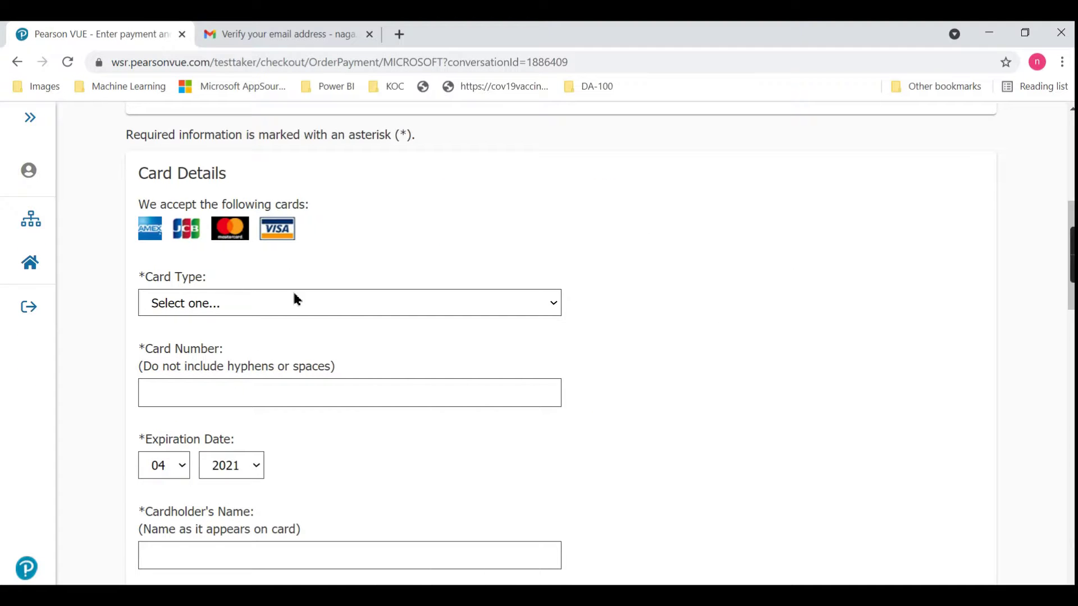
{"action": "left_click", "coordinate": [297, 301]}
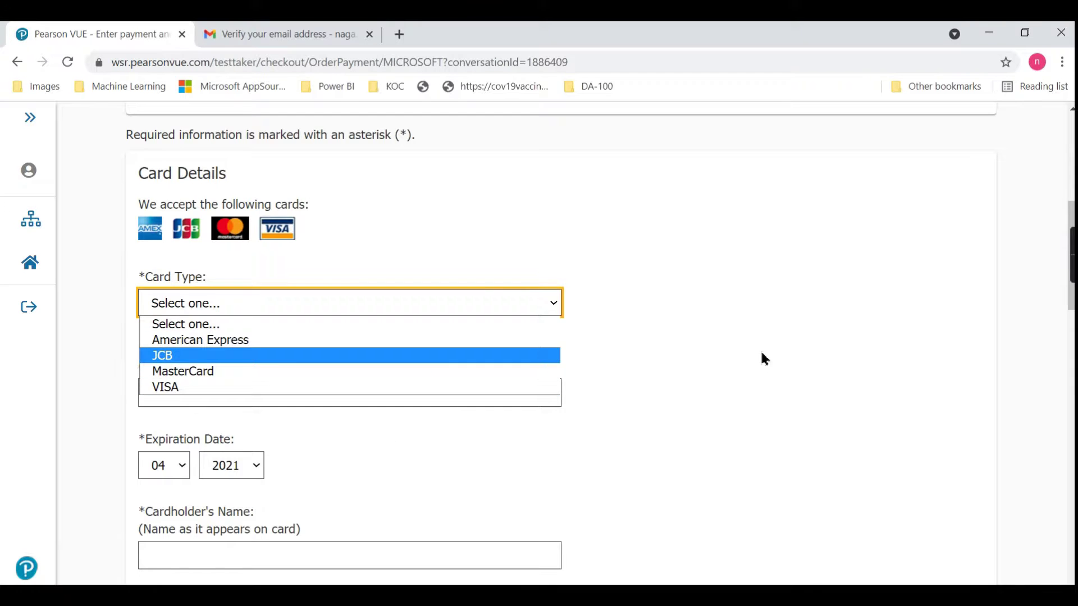
{"action": "left_click", "coordinate": [736, 320]}
{"action": "scroll", "coordinate": [736, 319], "scroll_direction": "down", "scroll_amount": 9}
{"action": "scroll", "coordinate": [731, 381], "scroll_direction": "up", "scroll_amount": 5}
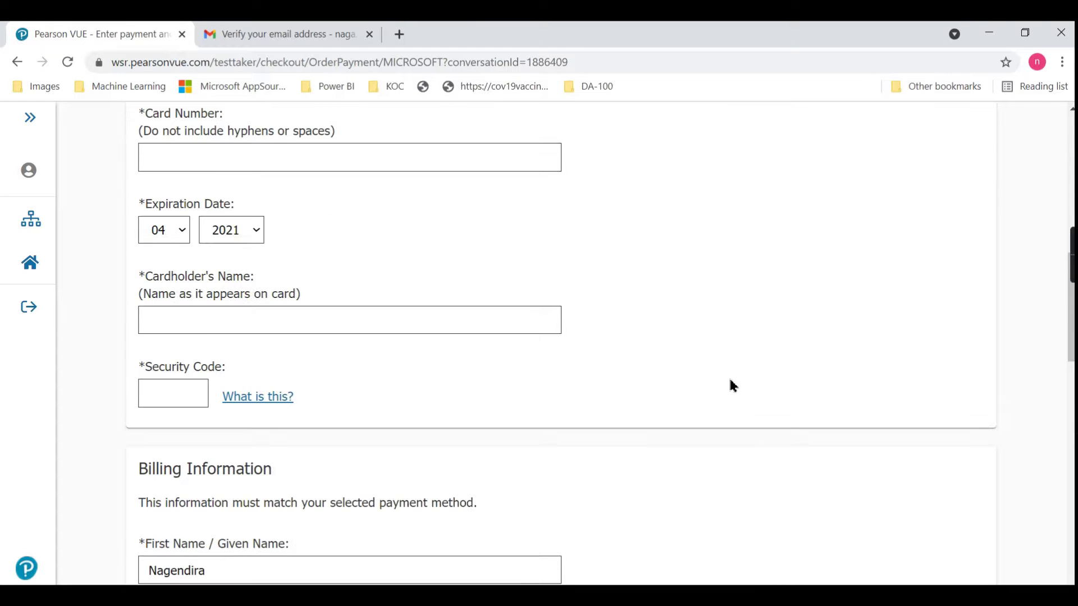
{"action": "scroll", "coordinate": [501, 381], "scroll_direction": "down", "scroll_amount": 4}
{"action": "scroll", "coordinate": [794, 505], "scroll_direction": "down", "scroll_amount": 13}
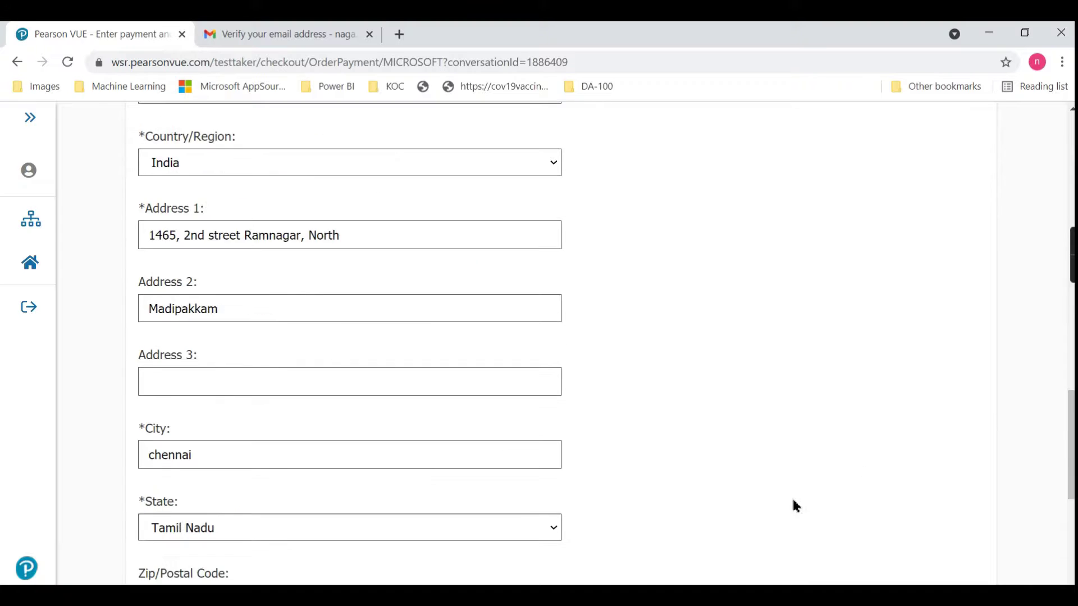
{"action": "scroll", "coordinate": [1025, 533], "scroll_direction": "up", "scroll_amount": 20}
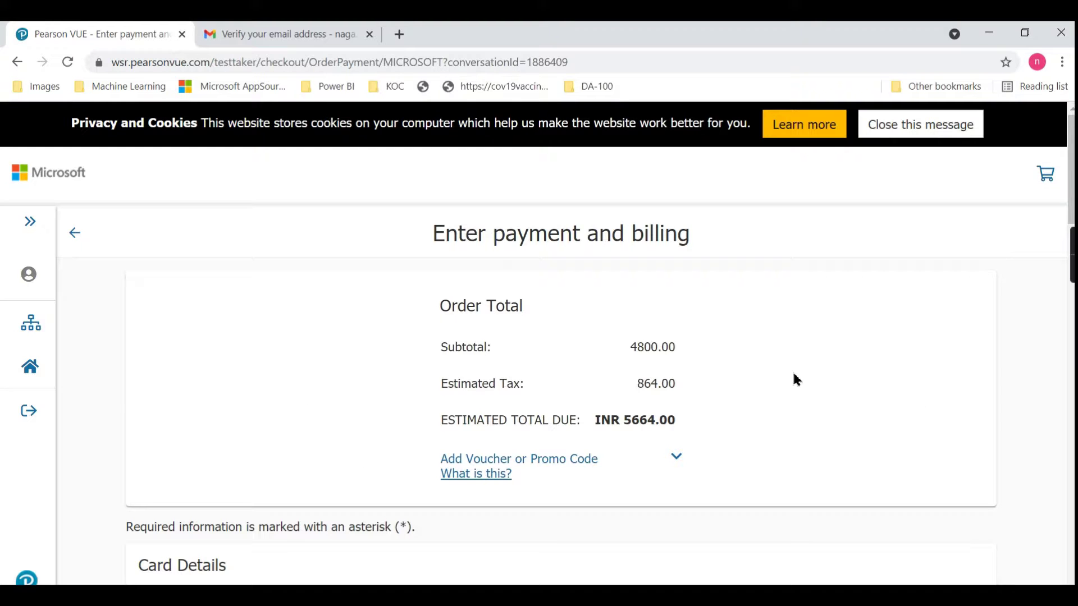
{"action": "scroll", "coordinate": [730, 415], "scroll_direction": "down", "scroll_amount": 3}
{"action": "scroll", "coordinate": [861, 312], "scroll_direction": "up", "scroll_amount": 3}
Go back to the cart, review the contact details, then return to the DA-100 exam page
{"action": "left_click", "coordinate": [77, 235]}
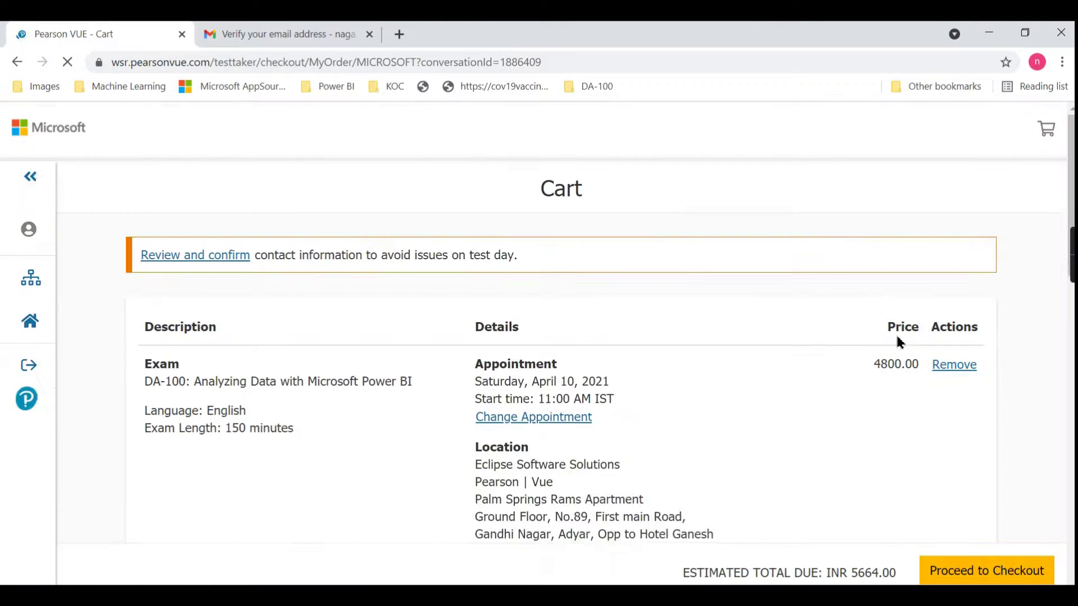
{"action": "scroll", "coordinate": [548, 271], "scroll_direction": "down", "scroll_amount": 5}
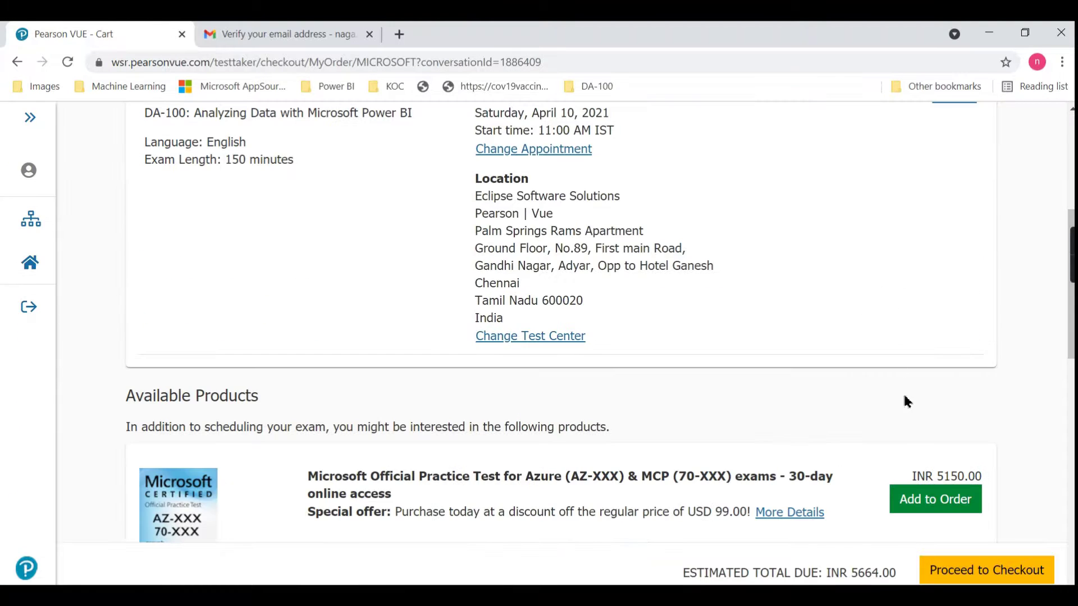
{"action": "scroll", "coordinate": [870, 393], "scroll_direction": "up", "scroll_amount": 5}
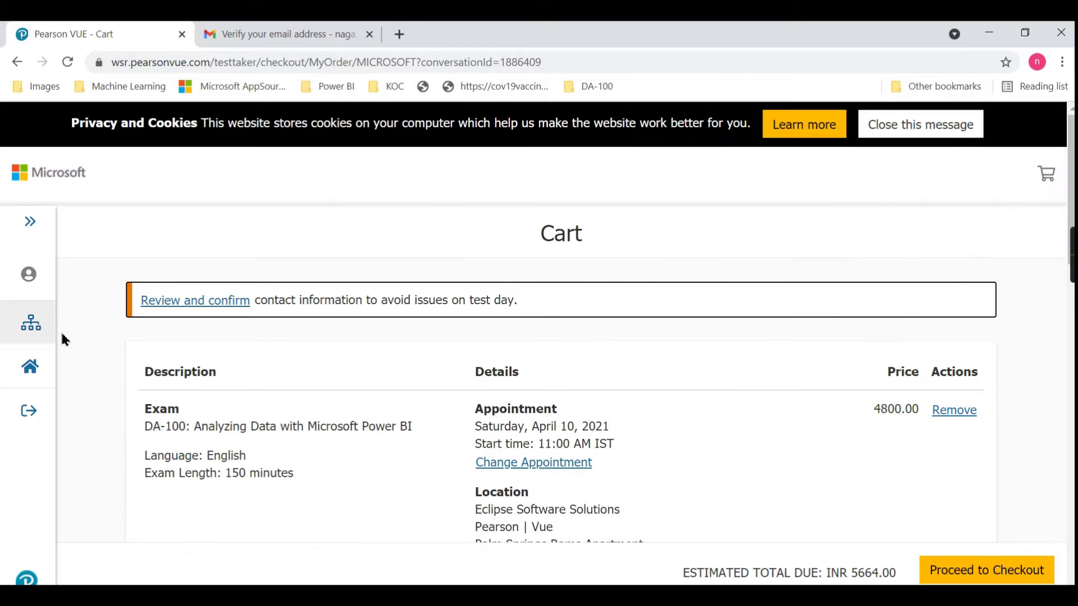
{"action": "left_click", "coordinate": [216, 308]}
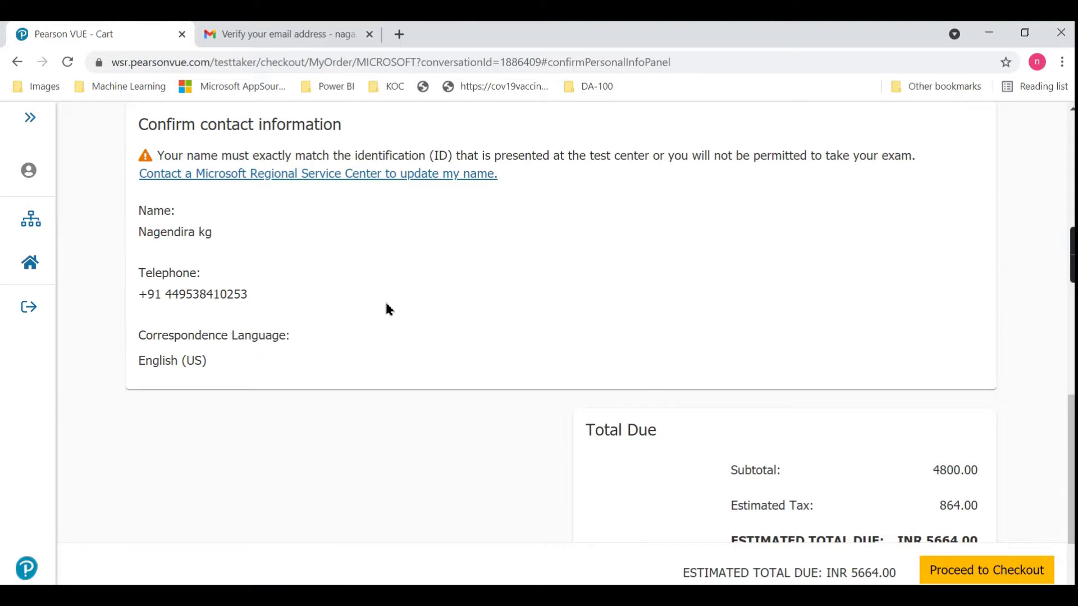
{"action": "scroll", "coordinate": [563, 366], "scroll_direction": "up", "scroll_amount": 10}
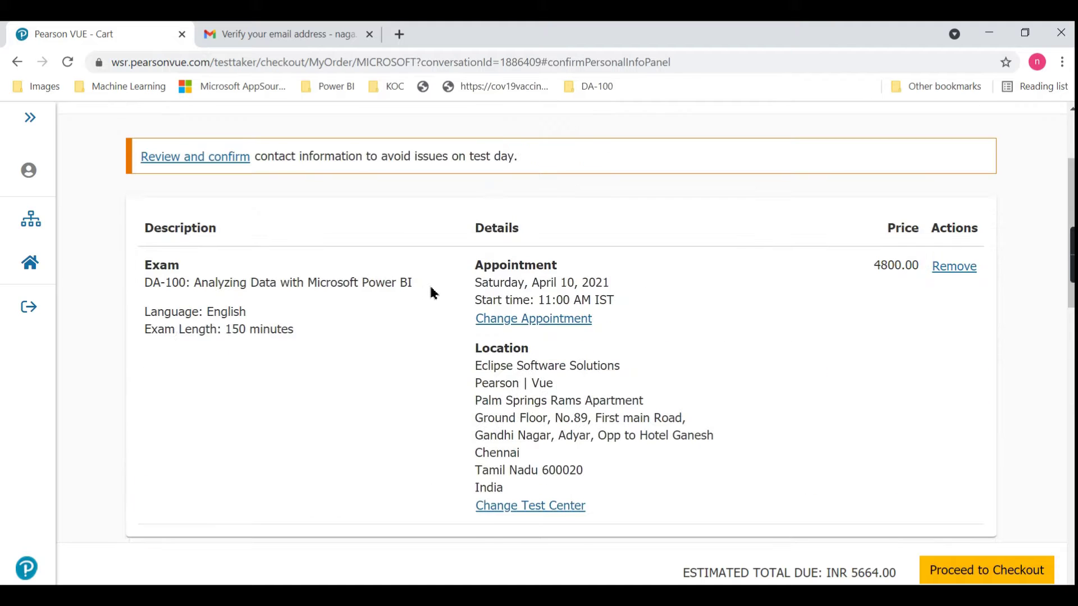
{"action": "key", "text": "alt+Left"}
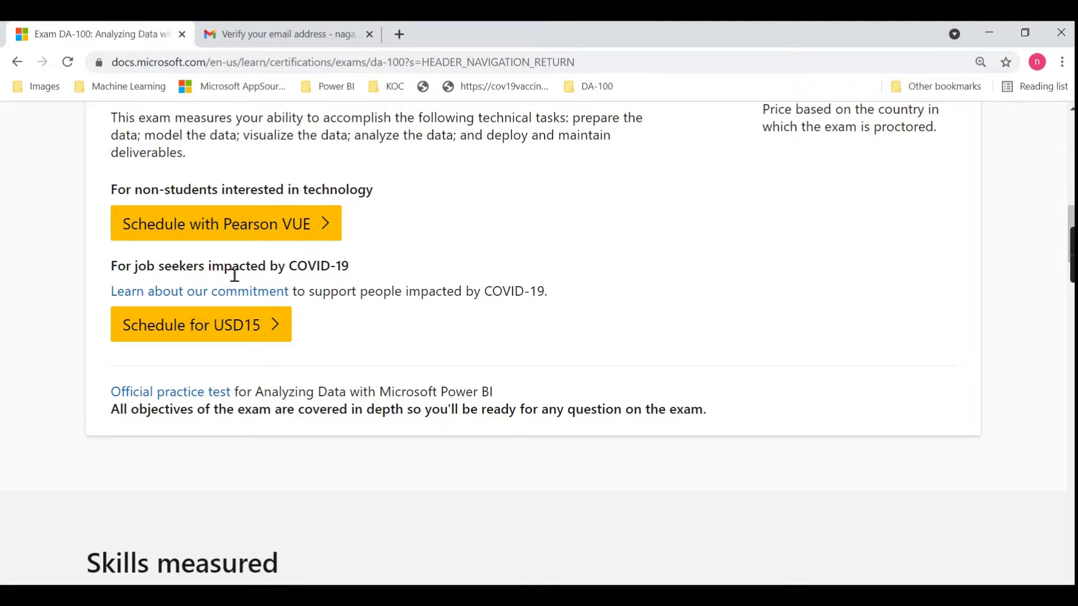
Schedule DA-100 with Pearson VUE and continue past the Certification Profile form
{"action": "left_click", "coordinate": [191, 231]}
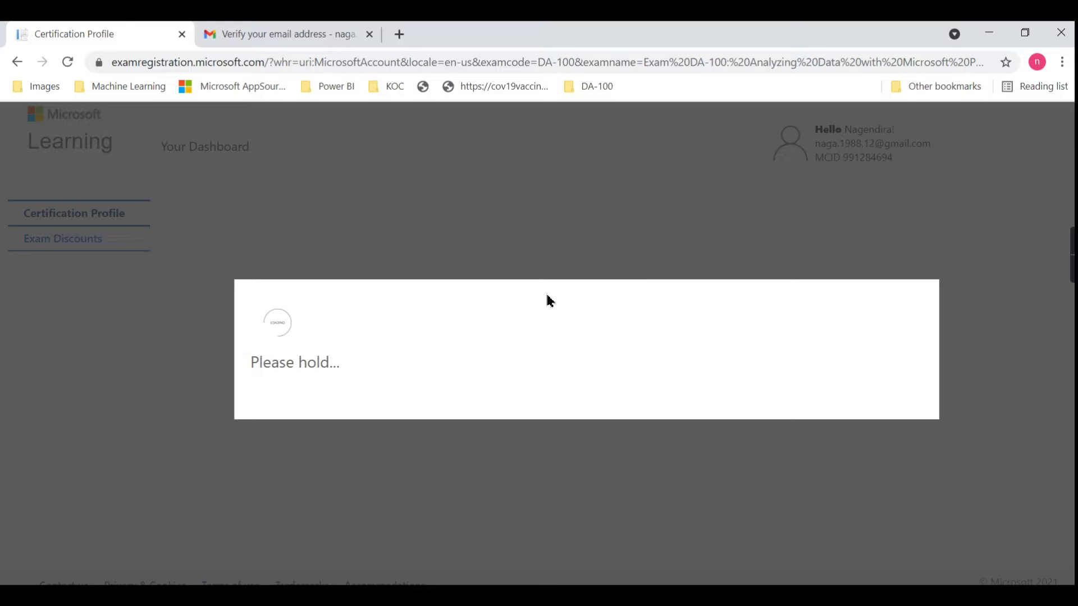
{"action": "scroll", "coordinate": [224, 393], "scroll_direction": "down", "scroll_amount": 12}
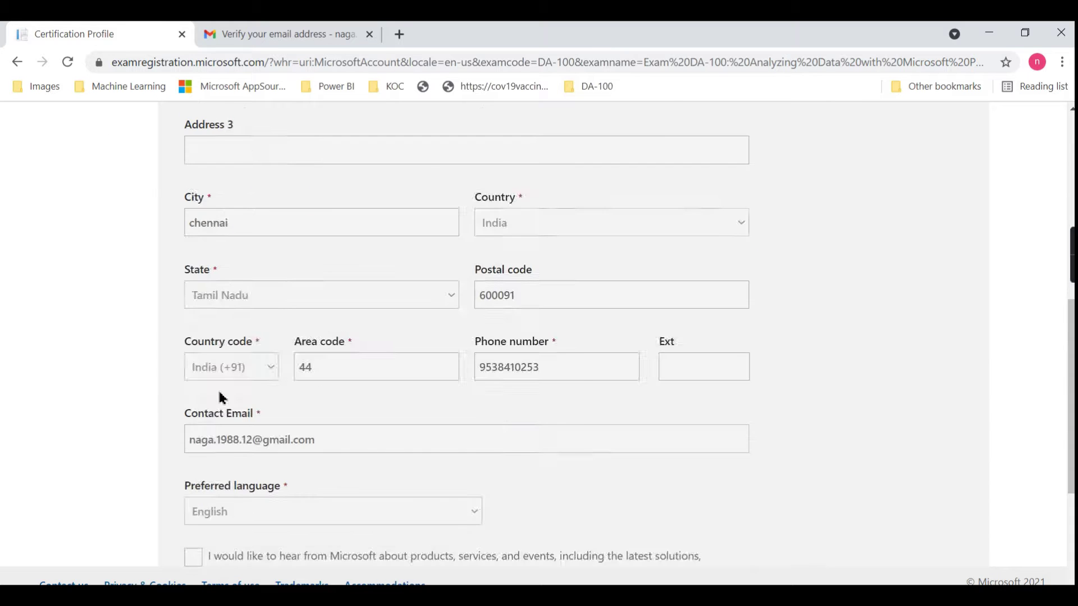
{"action": "scroll", "coordinate": [696, 544], "scroll_direction": "up", "scroll_amount": 7}
{"action": "scroll", "coordinate": [696, 543], "scroll_direction": "down", "scroll_amount": 7}
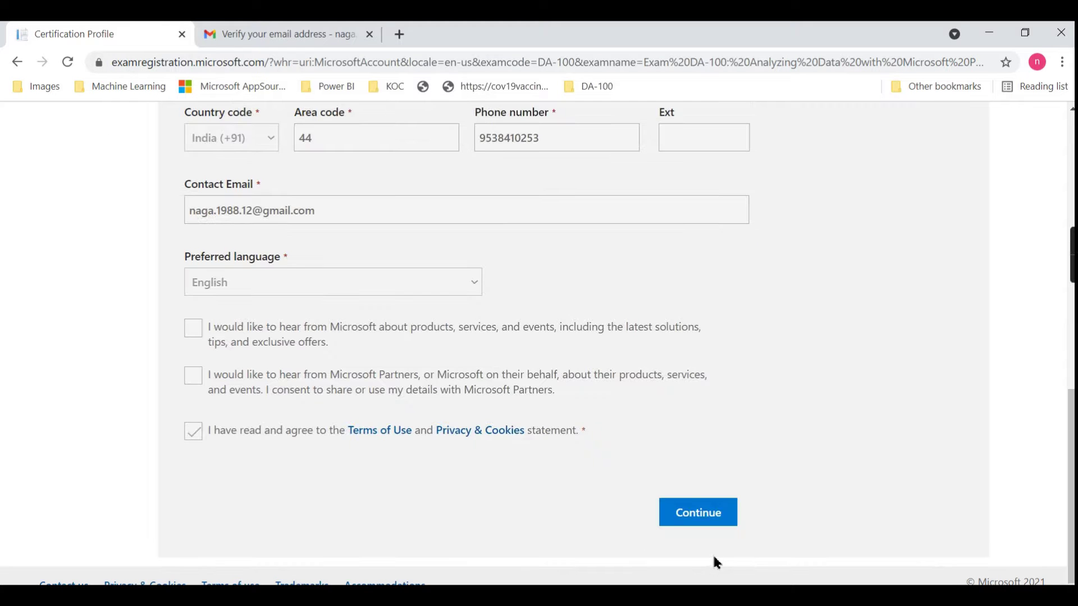
{"action": "left_click", "coordinate": [697, 512]}
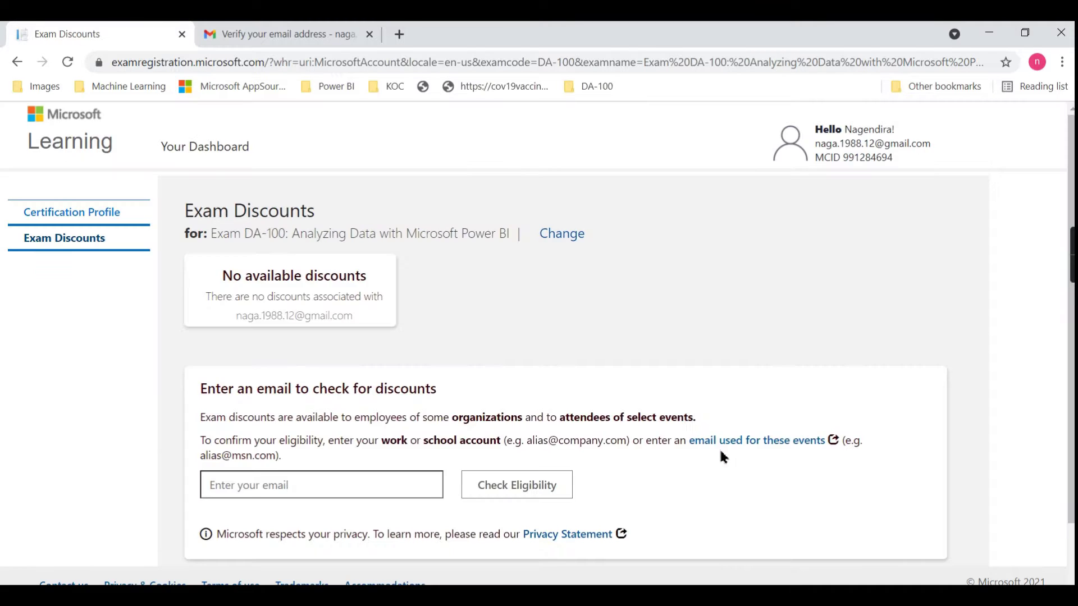
Choose Schedule exam on the Exam Discounts page to transfer to Pearson VUE
{"action": "scroll", "coordinate": [705, 443], "scroll_direction": "down", "scroll_amount": 2}
{"action": "left_click", "coordinate": [863, 526]}
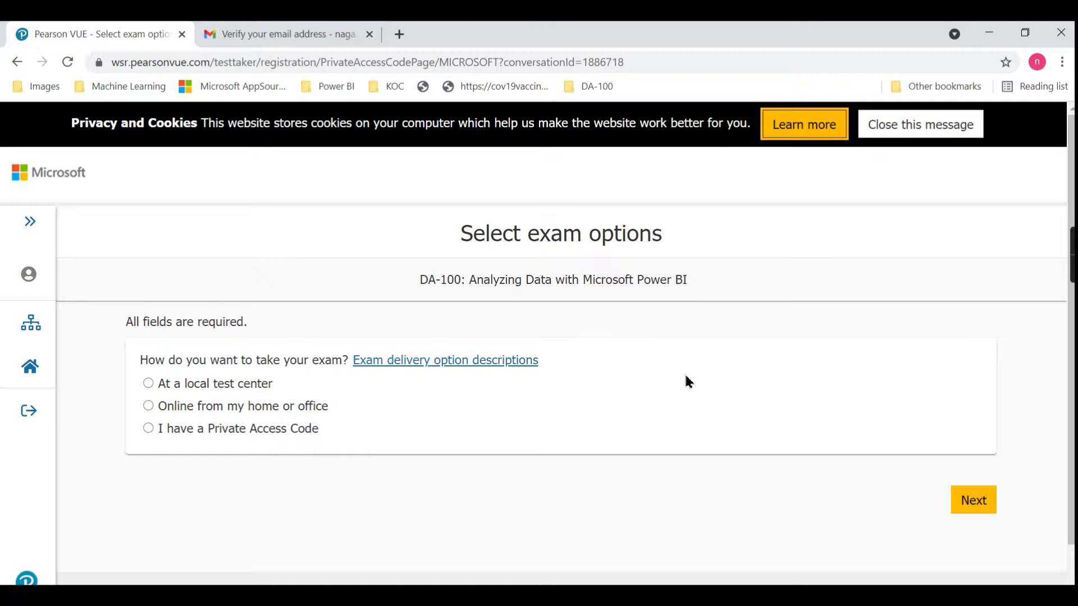
Select 'Online from my home or office' as the DA-100 delivery option and continue
{"action": "left_click", "coordinate": [154, 409]}
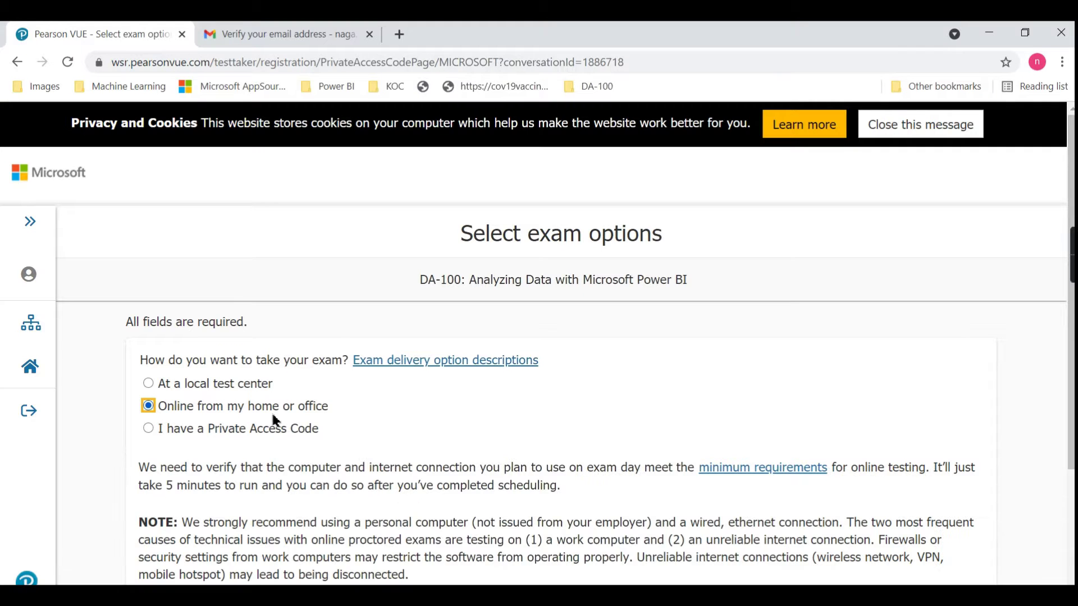
{"action": "scroll", "coordinate": [333, 418], "scroll_direction": "down", "scroll_amount": 3}
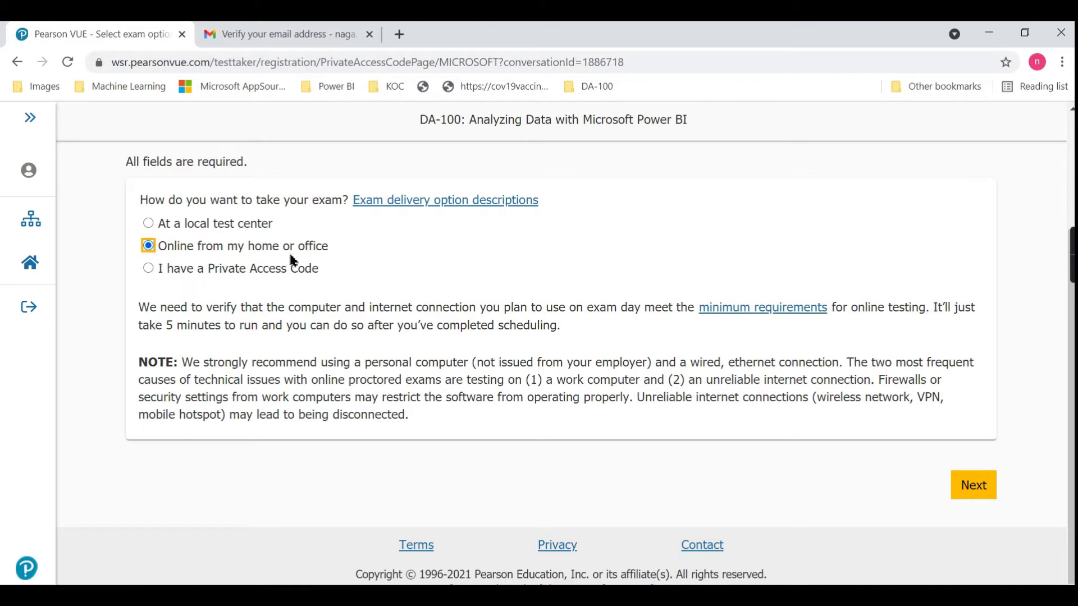
{"action": "left_click", "coordinate": [961, 485]}
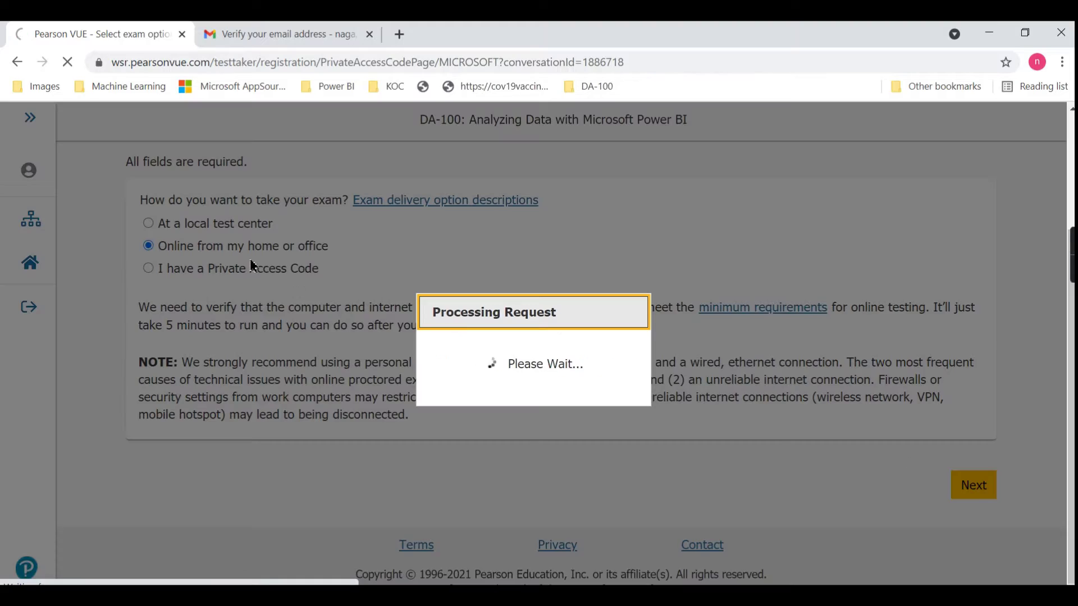
{"action": "scroll", "coordinate": [213, 343], "scroll_direction": "down", "scroll_amount": 7}
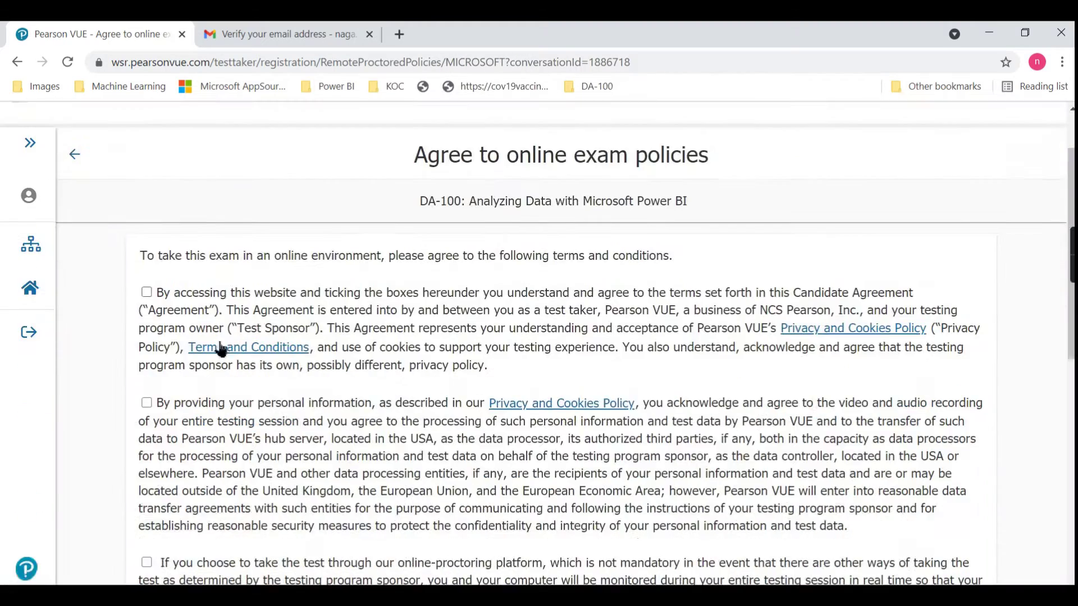
Agree to the candidate agreement, data recording and monitoring policies, then choose English as exam language
{"action": "scroll", "coordinate": [200, 324], "scroll_direction": "up", "scroll_amount": 7}
{"action": "left_click", "coordinate": [146, 370]}
{"action": "scroll", "coordinate": [260, 327], "scroll_direction": "down", "scroll_amount": 5}
{"action": "left_click", "coordinate": [148, 169]}
{"action": "left_click", "coordinate": [147, 327]}
{"action": "scroll", "coordinate": [147, 337], "scroll_direction": "down", "scroll_amount": 5}
{"action": "left_click", "coordinate": [974, 484]}
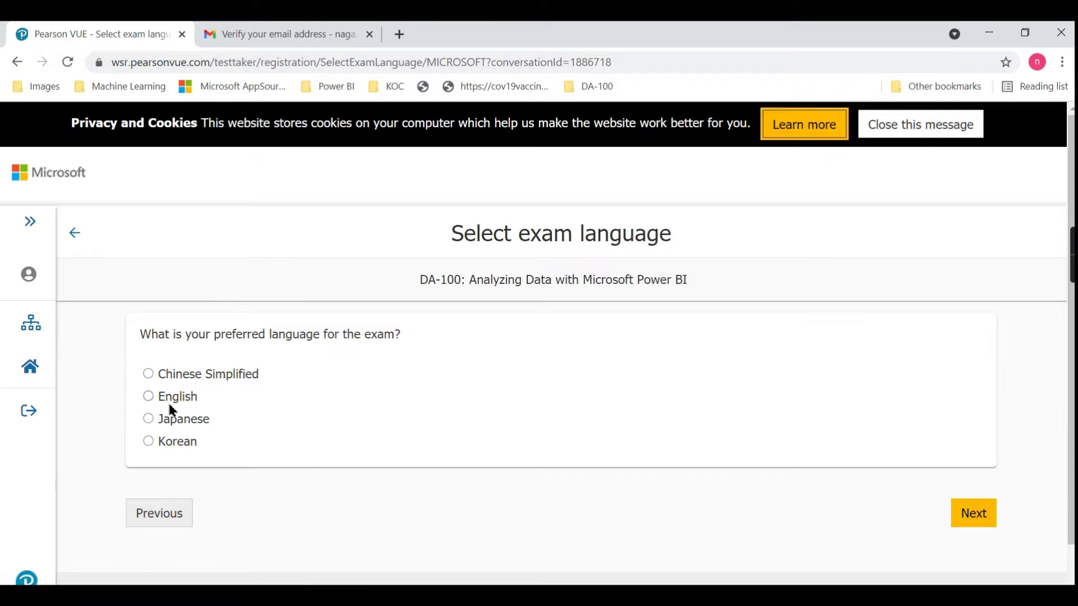
{"action": "left_click", "coordinate": [168, 398]}
{"action": "left_click", "coordinate": [974, 466]}
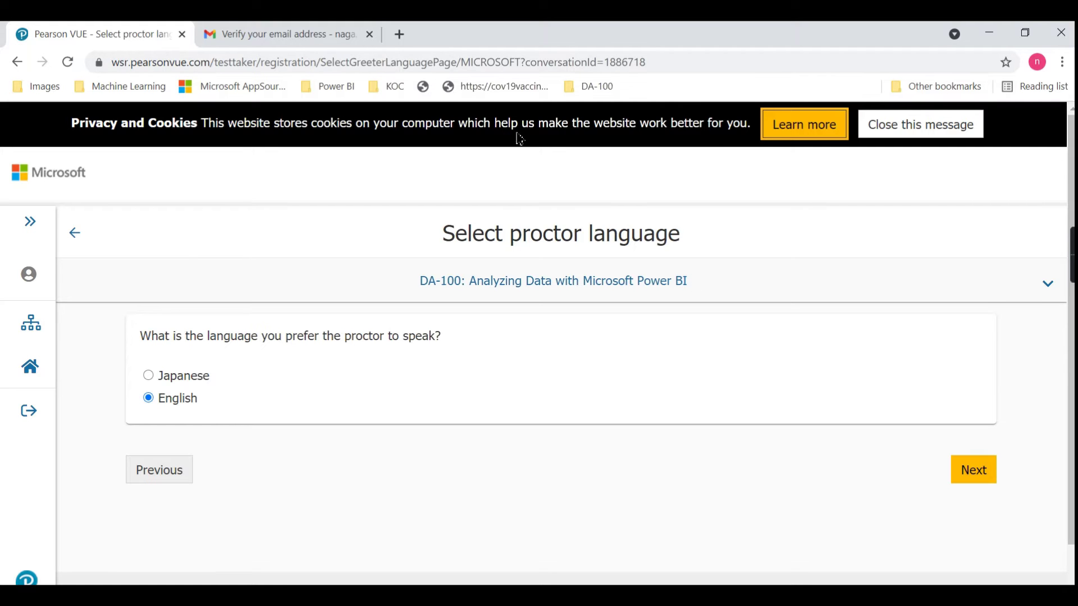
Keep English as proctor language and set the exam date to April 15, 2021
{"action": "left_click", "coordinate": [972, 473]}
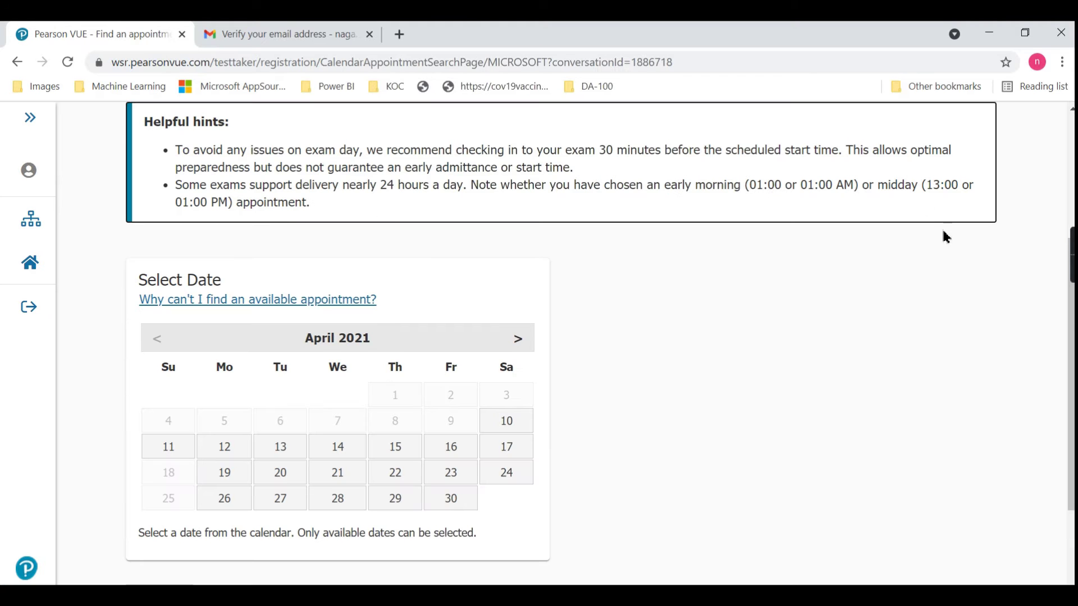
{"action": "left_click", "coordinate": [340, 452]}
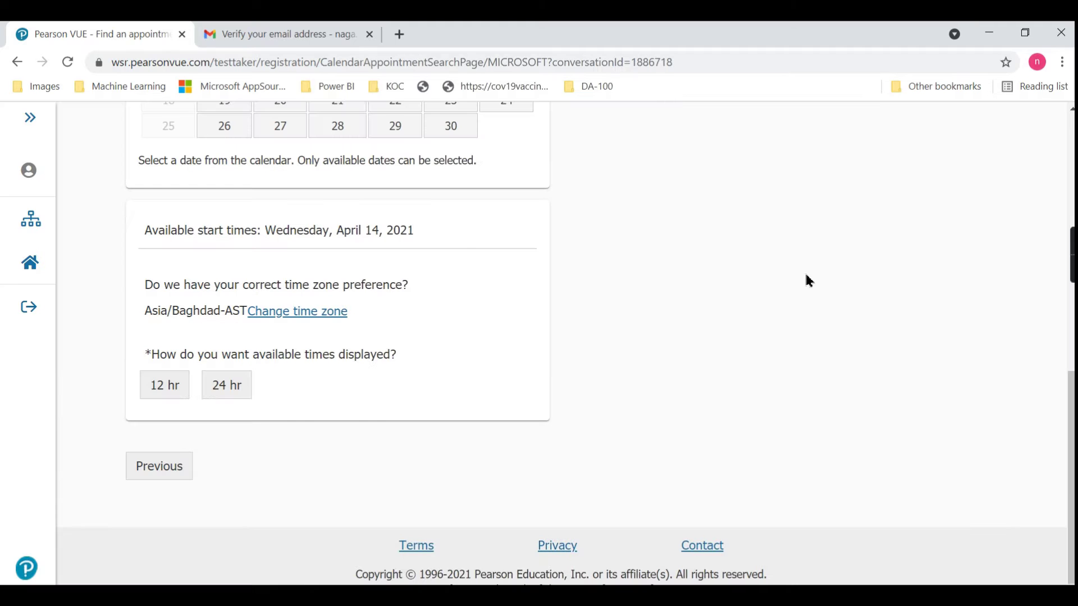
{"action": "scroll", "coordinate": [580, 298], "scroll_direction": "up", "scroll_amount": 4}
{"action": "scroll", "coordinate": [437, 326], "scroll_direction": "down", "scroll_amount": 3}
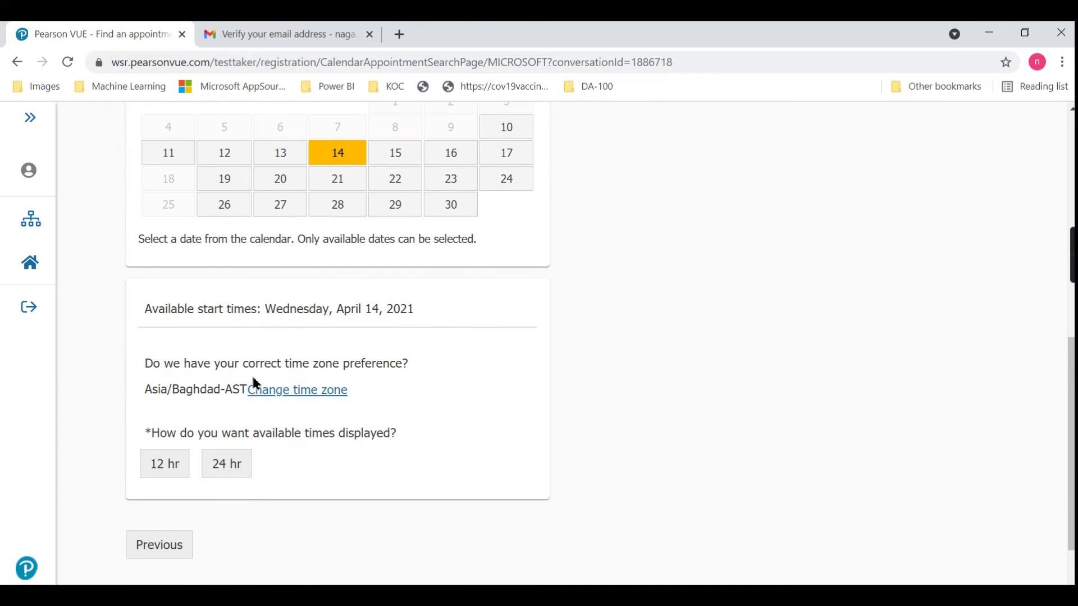
{"action": "left_click", "coordinate": [418, 163]}
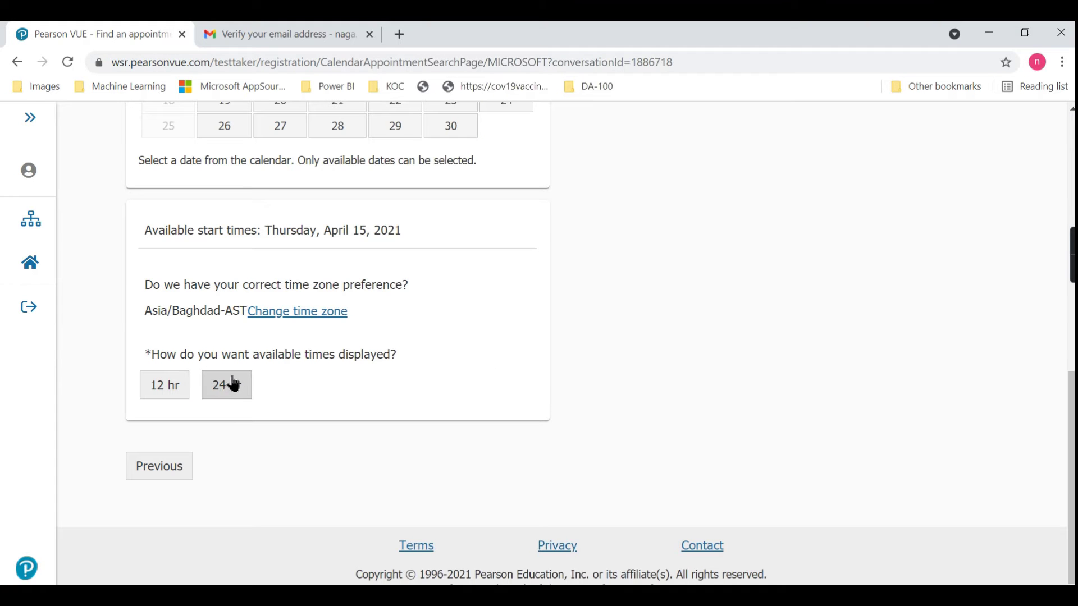
Show times in 24-hour format and book the 14:45 start slot
{"action": "left_click", "coordinate": [244, 401]}
{"action": "scroll", "coordinate": [413, 412], "scroll_direction": "down", "scroll_amount": 1}
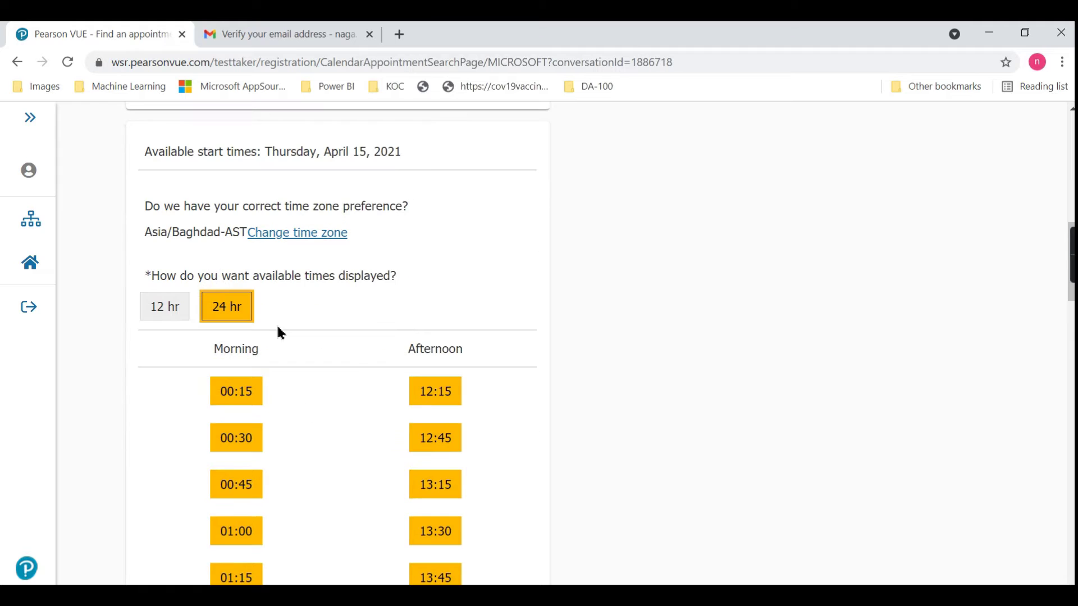
{"action": "scroll", "coordinate": [267, 325], "scroll_direction": "down", "scroll_amount": 1}
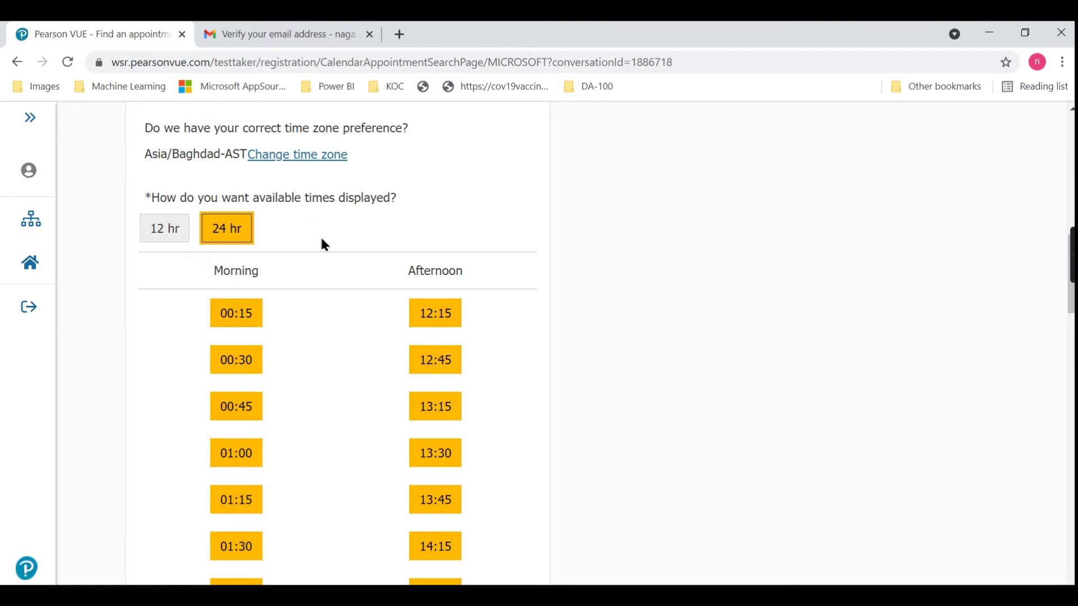
{"action": "scroll", "coordinate": [324, 244], "scroll_direction": "down", "scroll_amount": 5}
{"action": "left_click", "coordinate": [449, 328]}
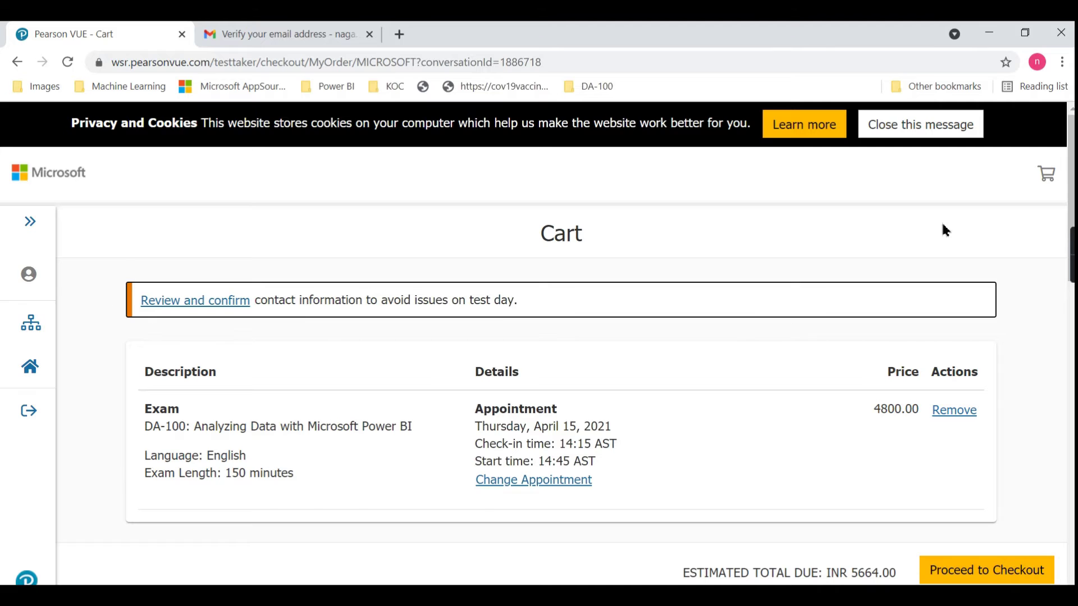
Proceed to checkout with the DA-100 booking and accept the Microsoft exam policies
{"action": "scroll", "coordinate": [943, 231], "scroll_direction": "down", "scroll_amount": 3}
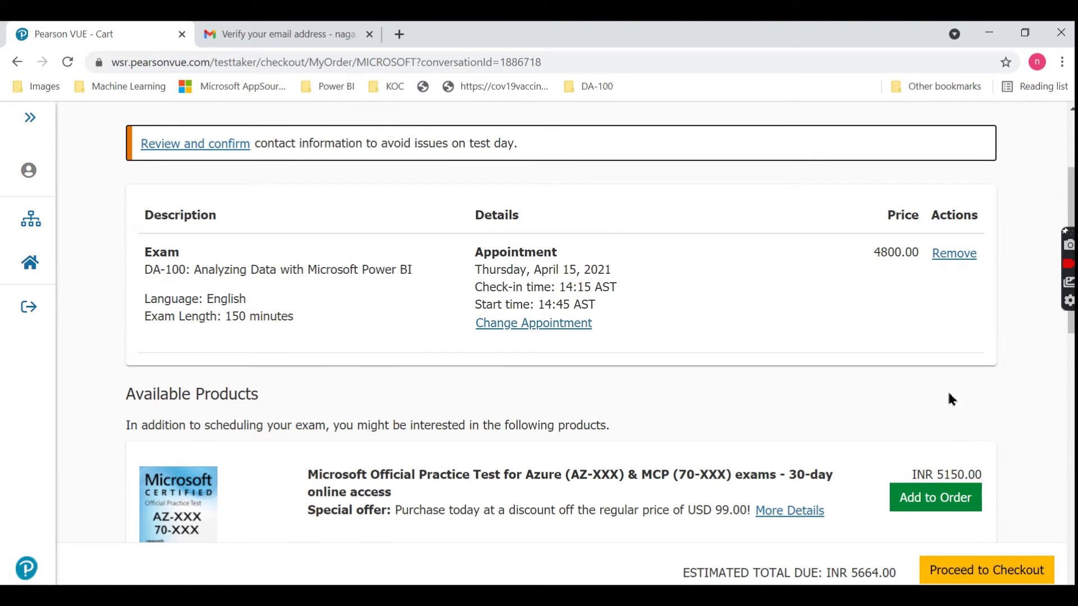
{"action": "scroll", "coordinate": [948, 399], "scroll_direction": "down", "scroll_amount": 10}
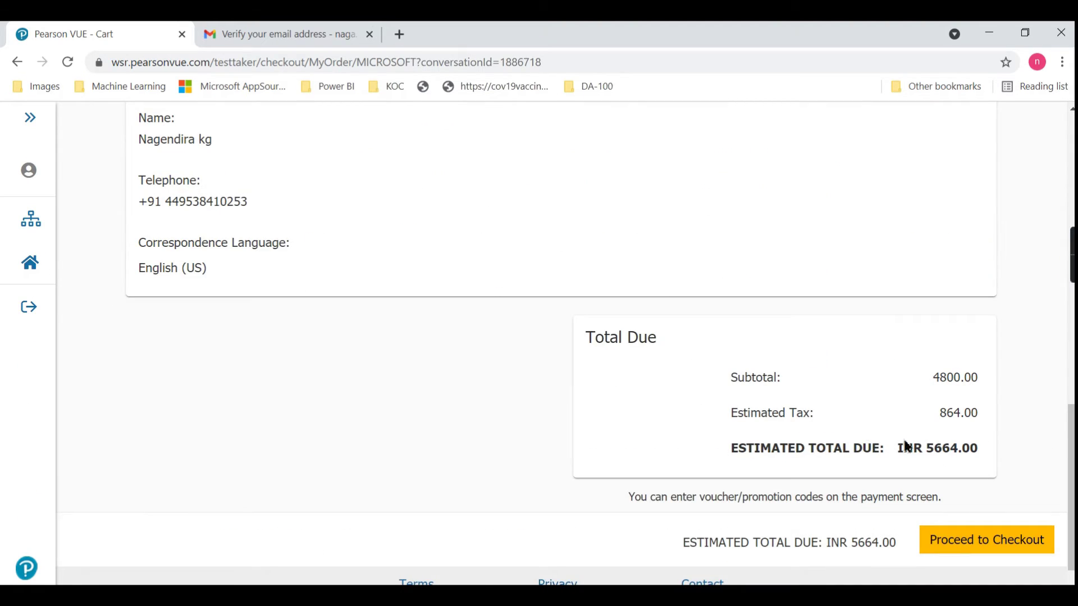
{"action": "left_click", "coordinate": [1017, 540]}
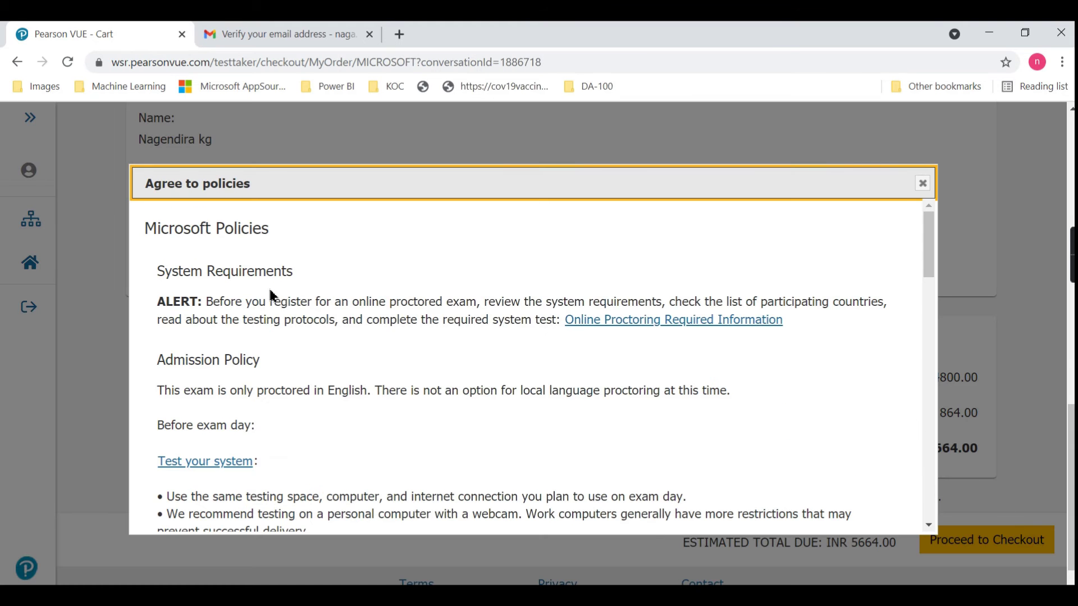
{"action": "scroll", "coordinate": [397, 337], "scroll_direction": "down", "scroll_amount": 10}
{"action": "scroll", "coordinate": [481, 320], "scroll_direction": "up", "scroll_amount": 1}
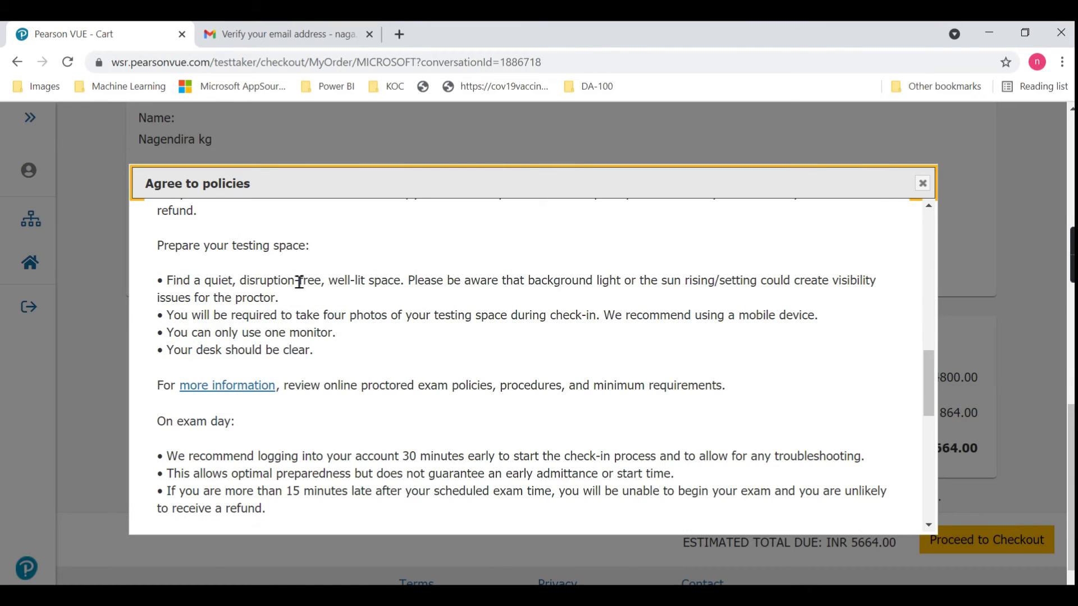
{"action": "scroll", "coordinate": [315, 283], "scroll_direction": "up", "scroll_amount": 4}
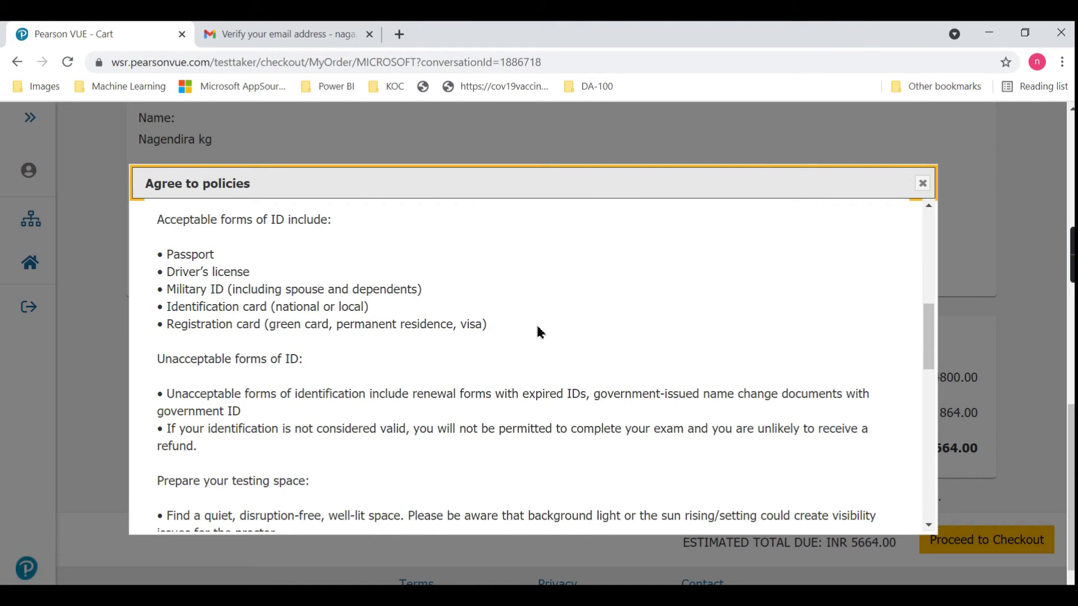
{"action": "scroll", "coordinate": [801, 389], "scroll_direction": "down", "scroll_amount": 15}
{"action": "left_click", "coordinate": [880, 460]}
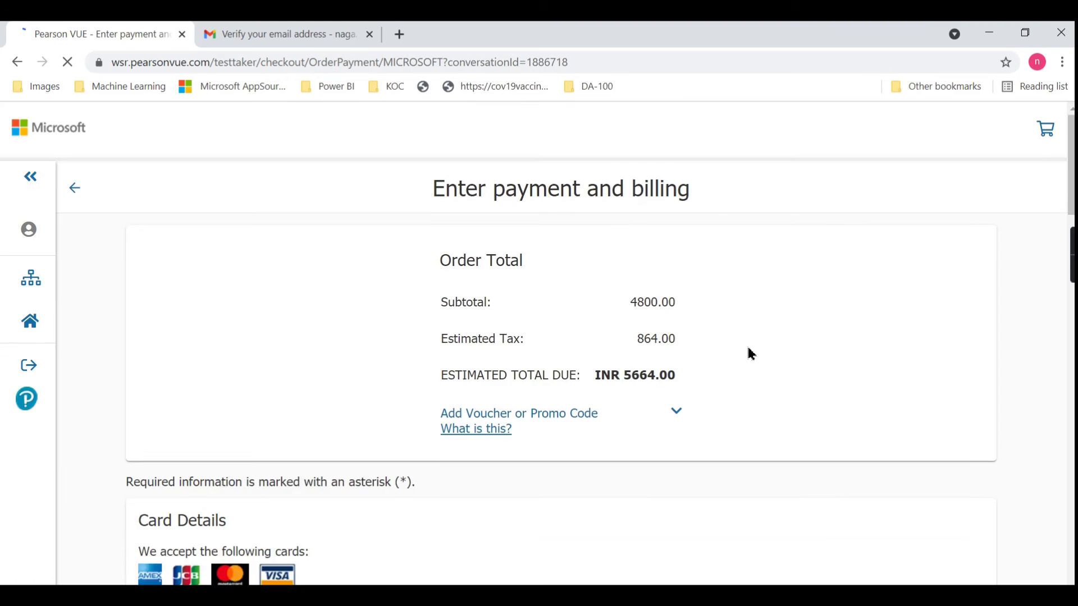
{"action": "scroll", "coordinate": [856, 365], "scroll_direction": "down", "scroll_amount": 6}
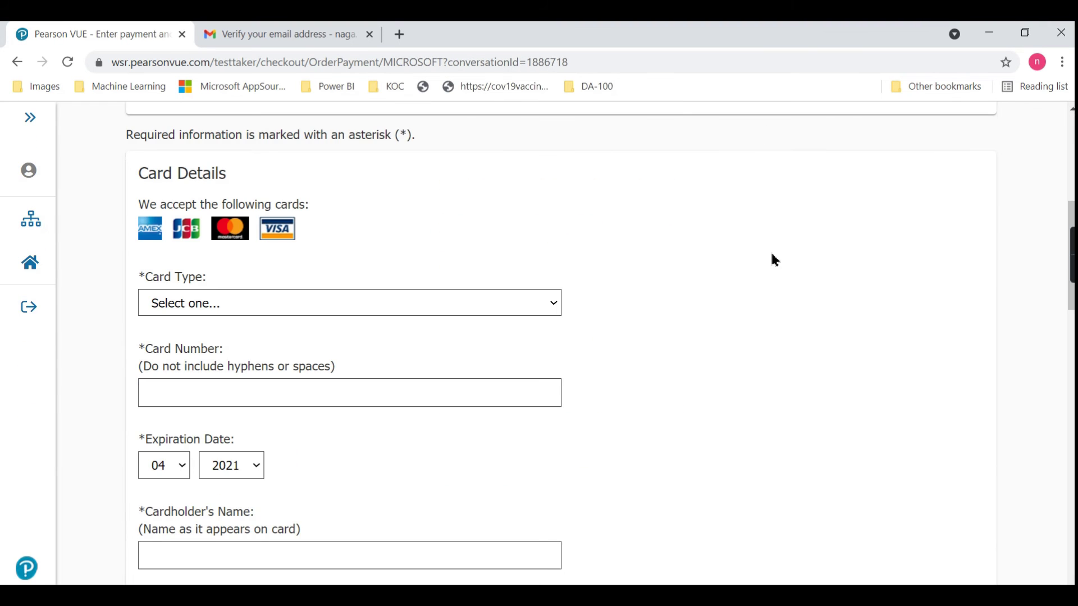
{"action": "scroll", "coordinate": [790, 371], "scroll_direction": "down", "scroll_amount": 10}
{"action": "scroll", "coordinate": [793, 377], "scroll_direction": "down", "scroll_amount": 5}
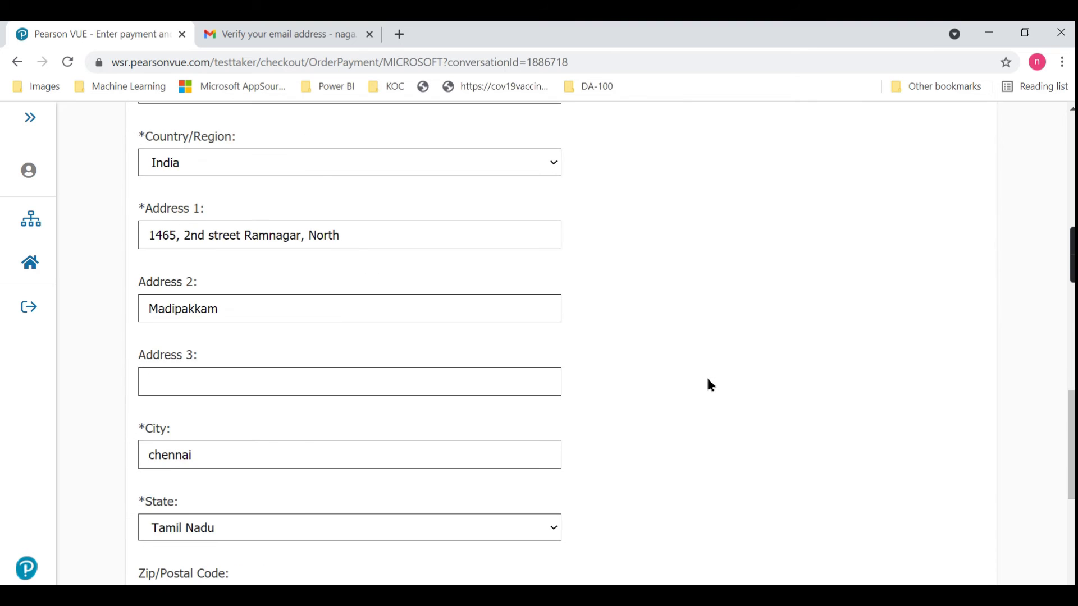
{"action": "scroll", "coordinate": [719, 384], "scroll_direction": "down", "scroll_amount": 6}
{"action": "scroll", "coordinate": [728, 382], "scroll_direction": "up", "scroll_amount": 6}
{"action": "scroll", "coordinate": [727, 377], "scroll_direction": "up", "scroll_amount": 15}
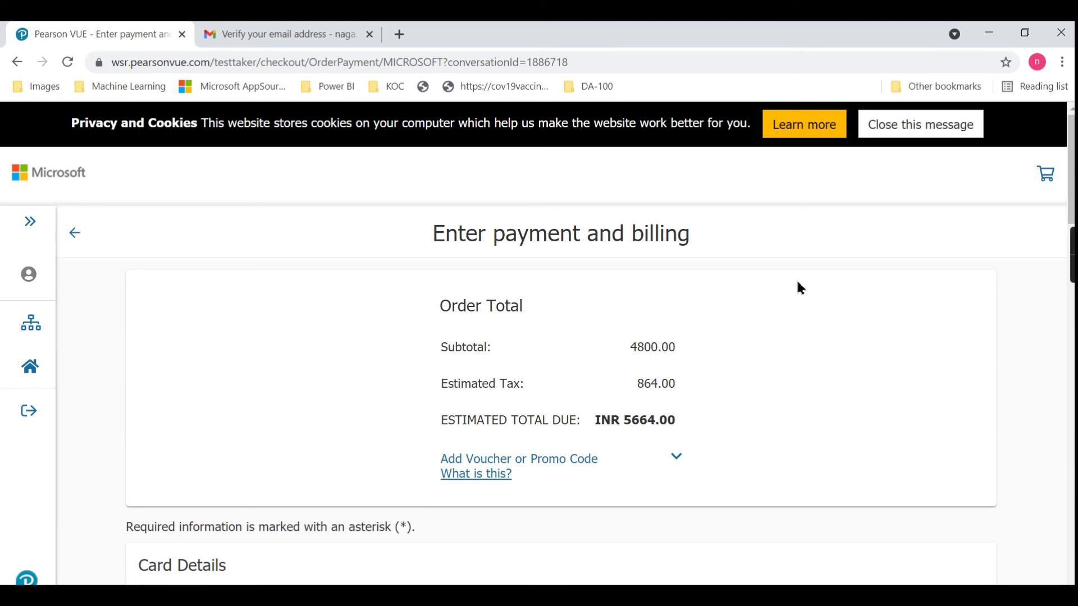